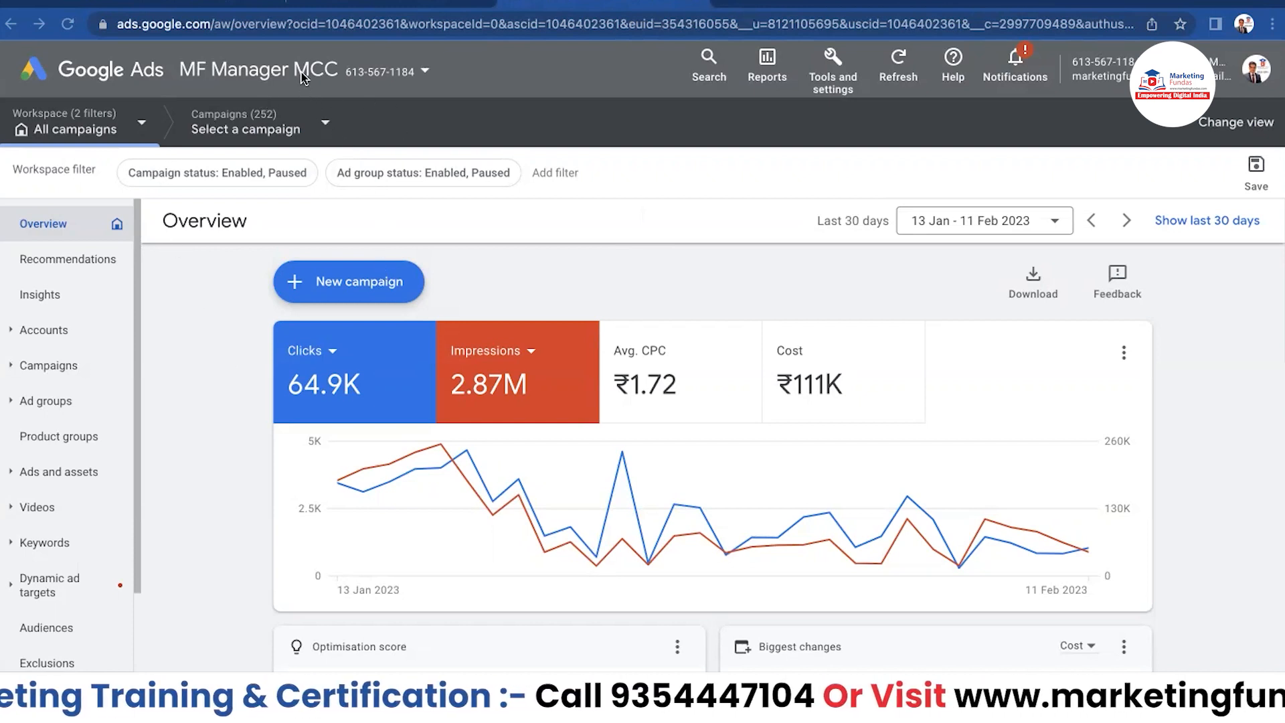
# Switch to the Marketing Fundas account and start a new campaign with the App promotion objective.
pyautogui.click(373, 83)
pyautogui.click(291, 254)
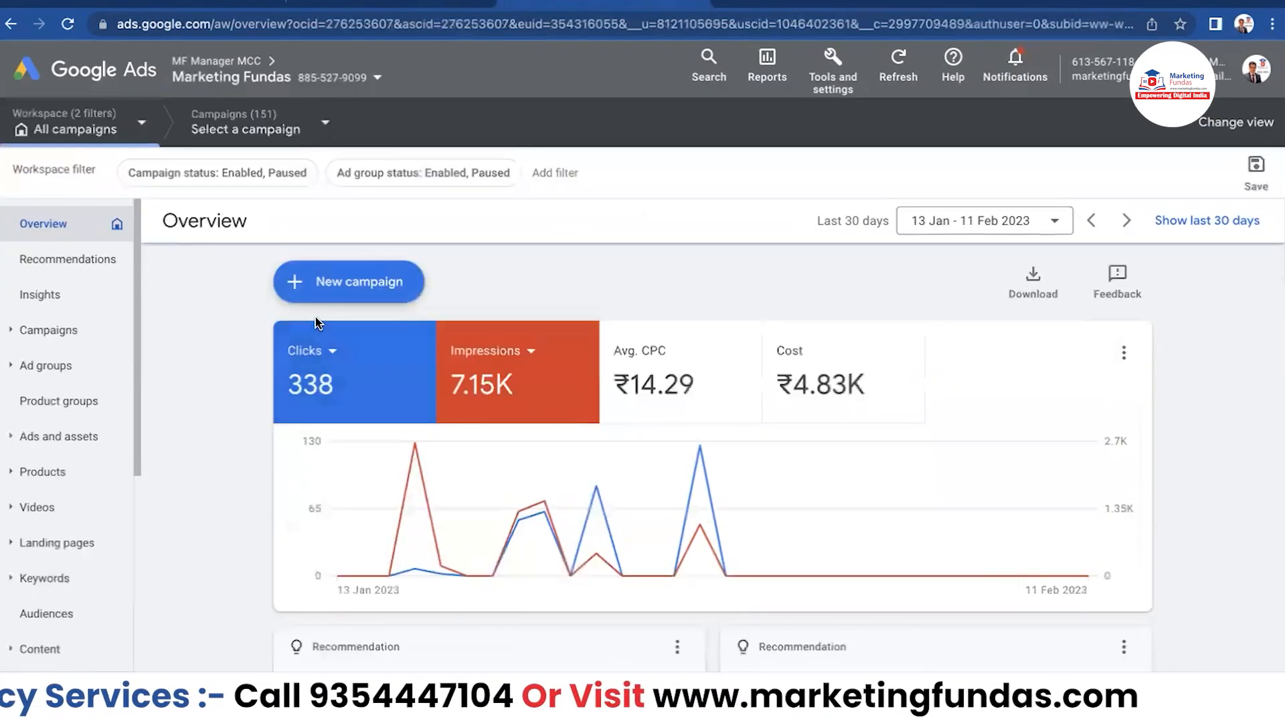
pyautogui.click(309, 288)
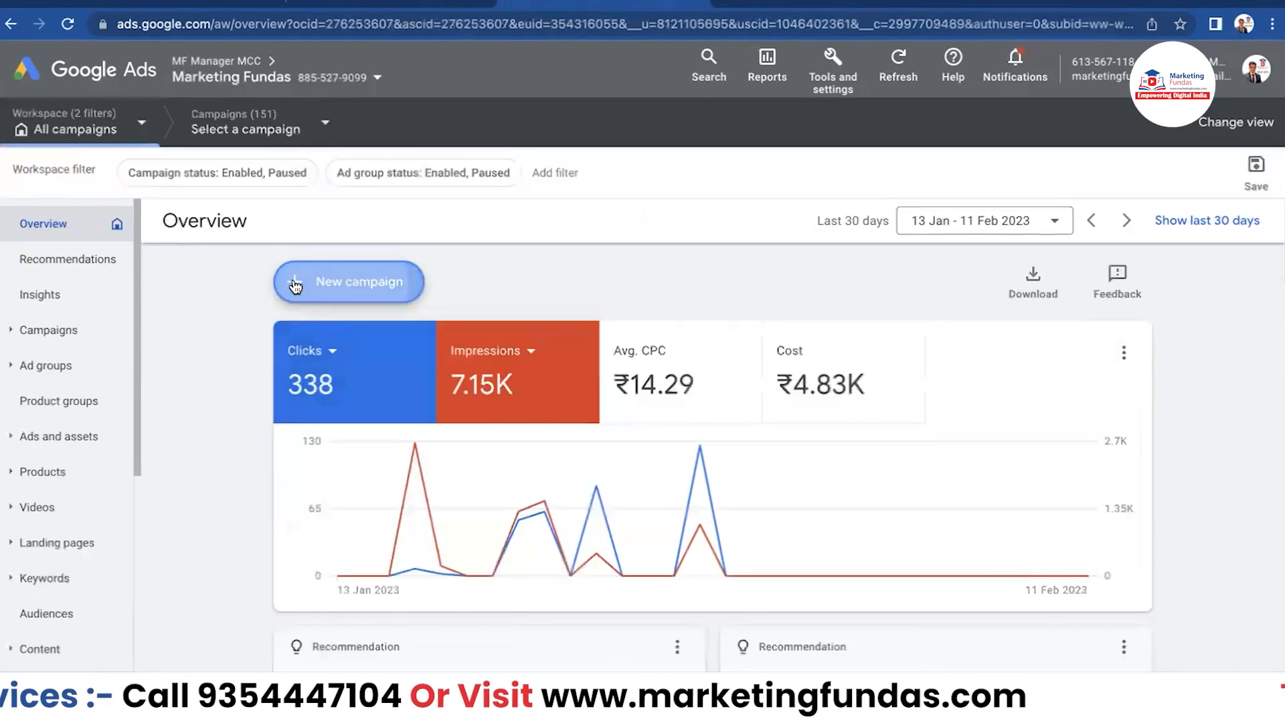
pyautogui.click(347, 305)
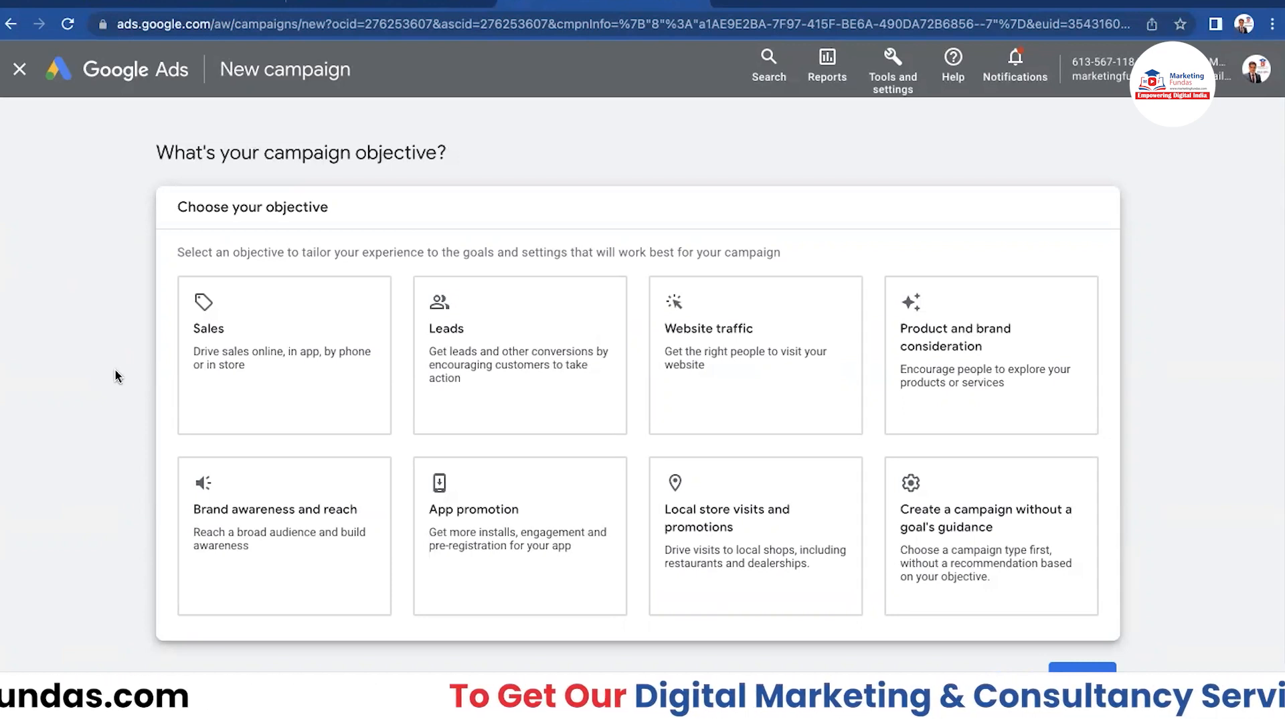
pyautogui.scroll(-1, 117, 374)
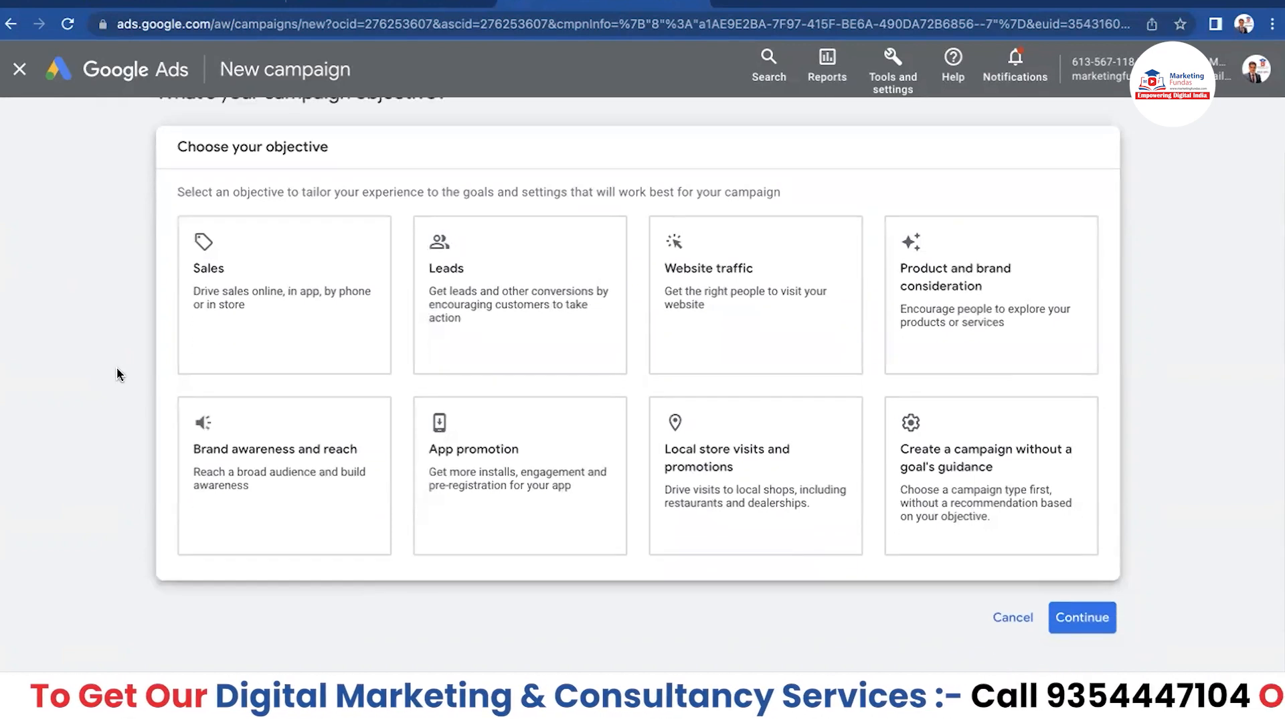
pyautogui.click(531, 460)
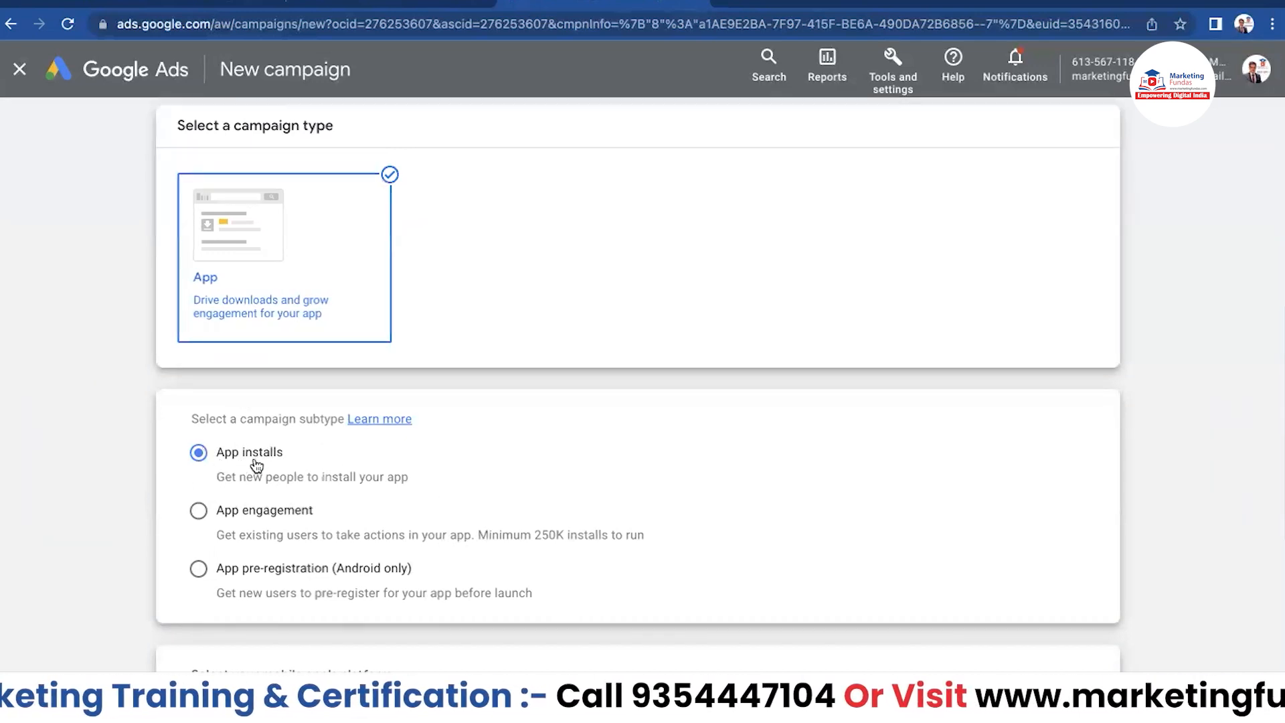
# Set the mobile app's platform to iOS and look up "gmail" to choose Gmail - Email by Google as the promoted app.
pyautogui.scroll(-7, 257, 464)
pyautogui.scroll(1, 304, 399)
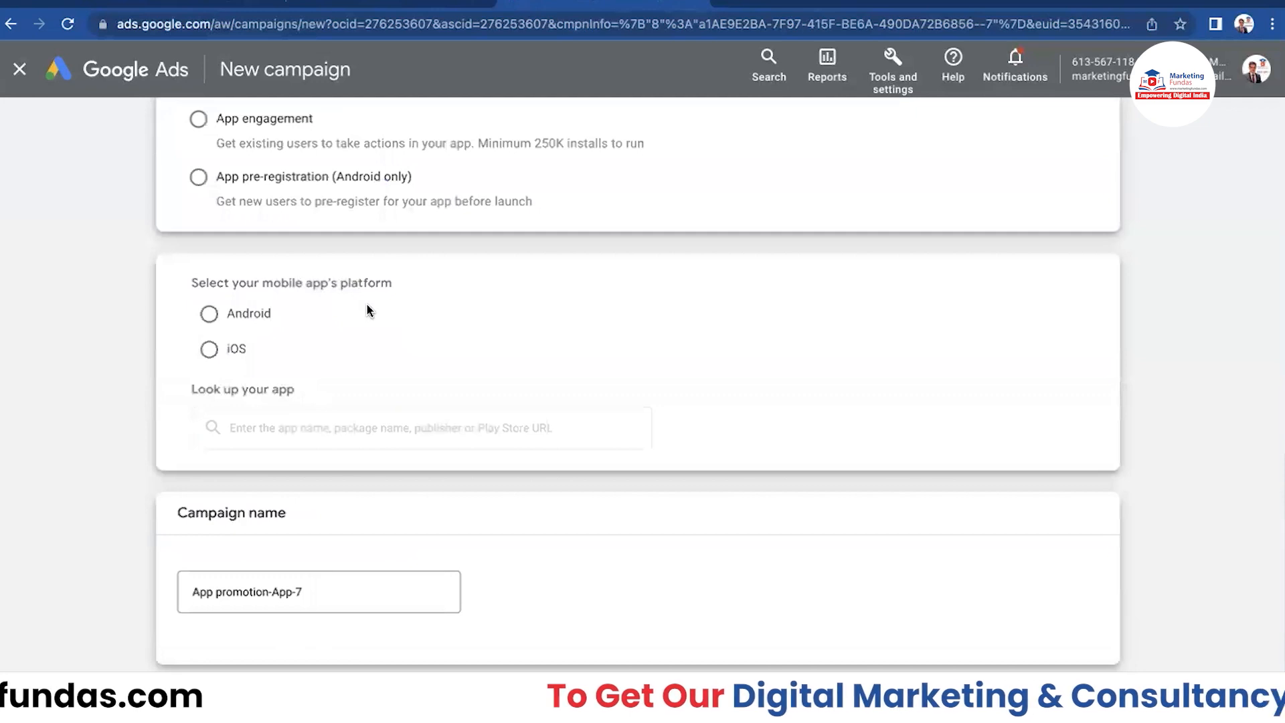
pyautogui.click(209, 351)
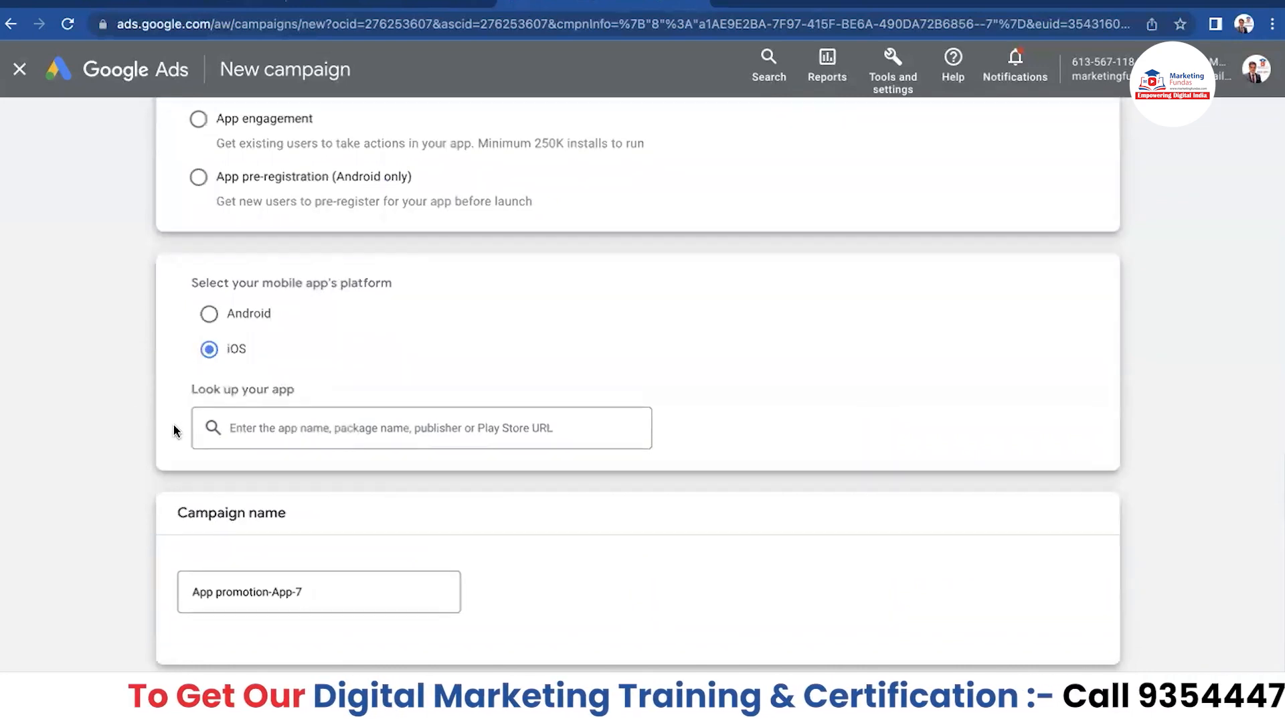
pyautogui.click(369, 426)
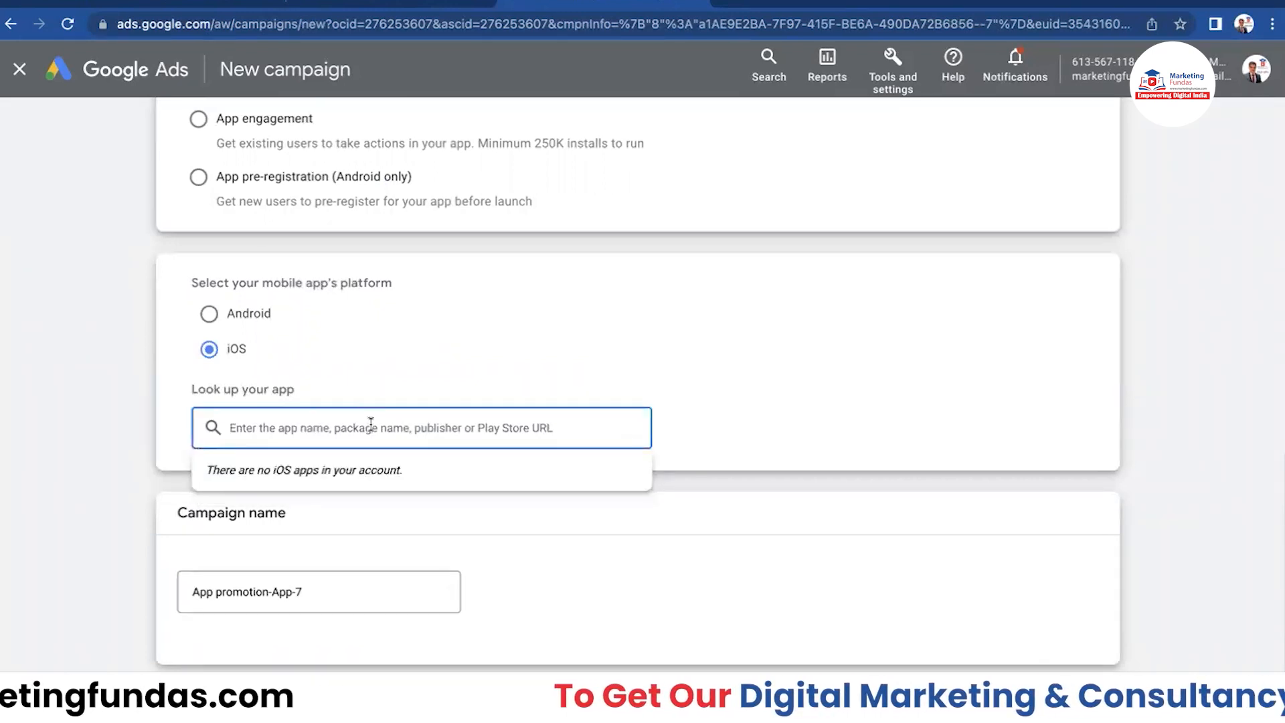
pyautogui.write('gmail')
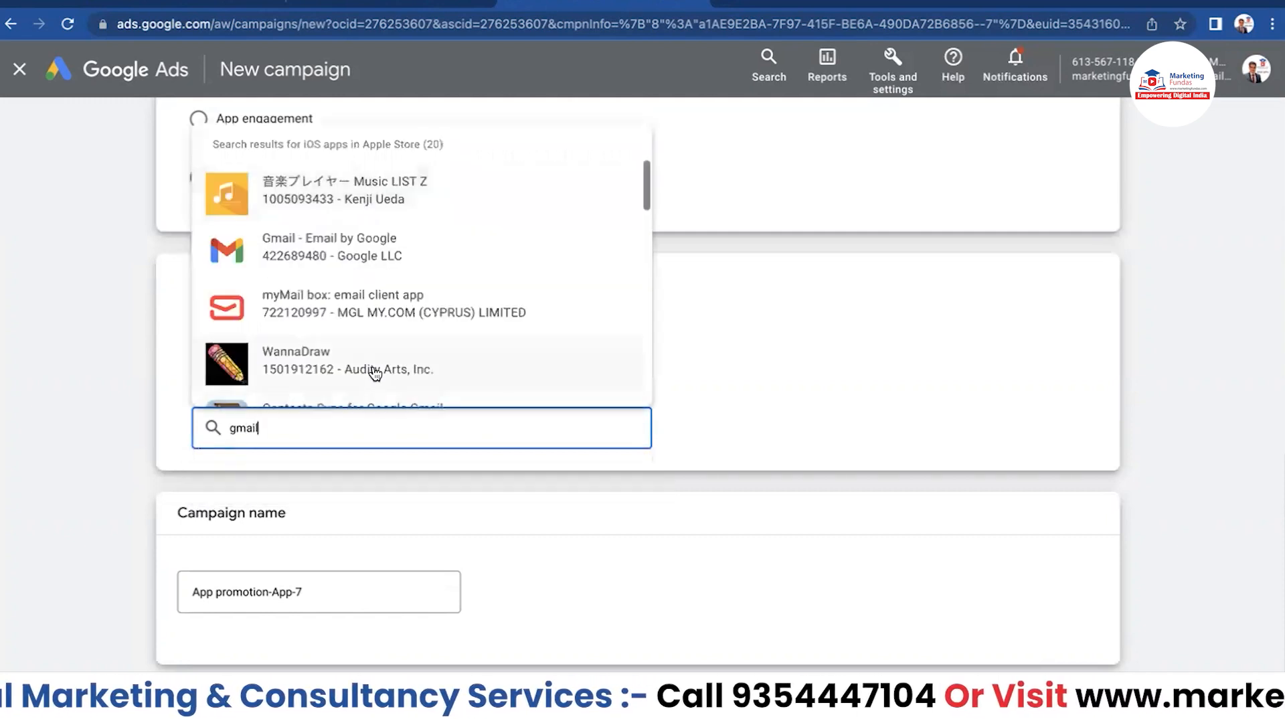
pyautogui.click(309, 260)
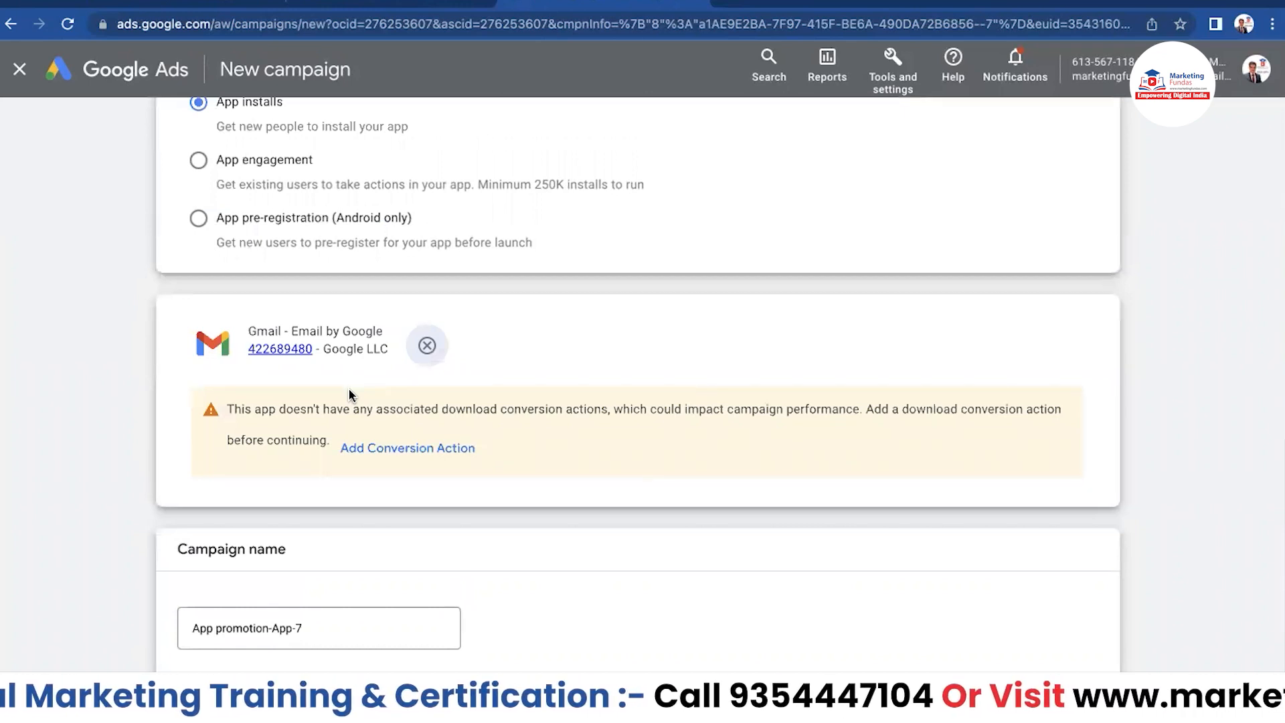
# Open the account's Conversions summary in a separate browser tab and look through the existing conversion actions.
pyautogui.click(893, 71)
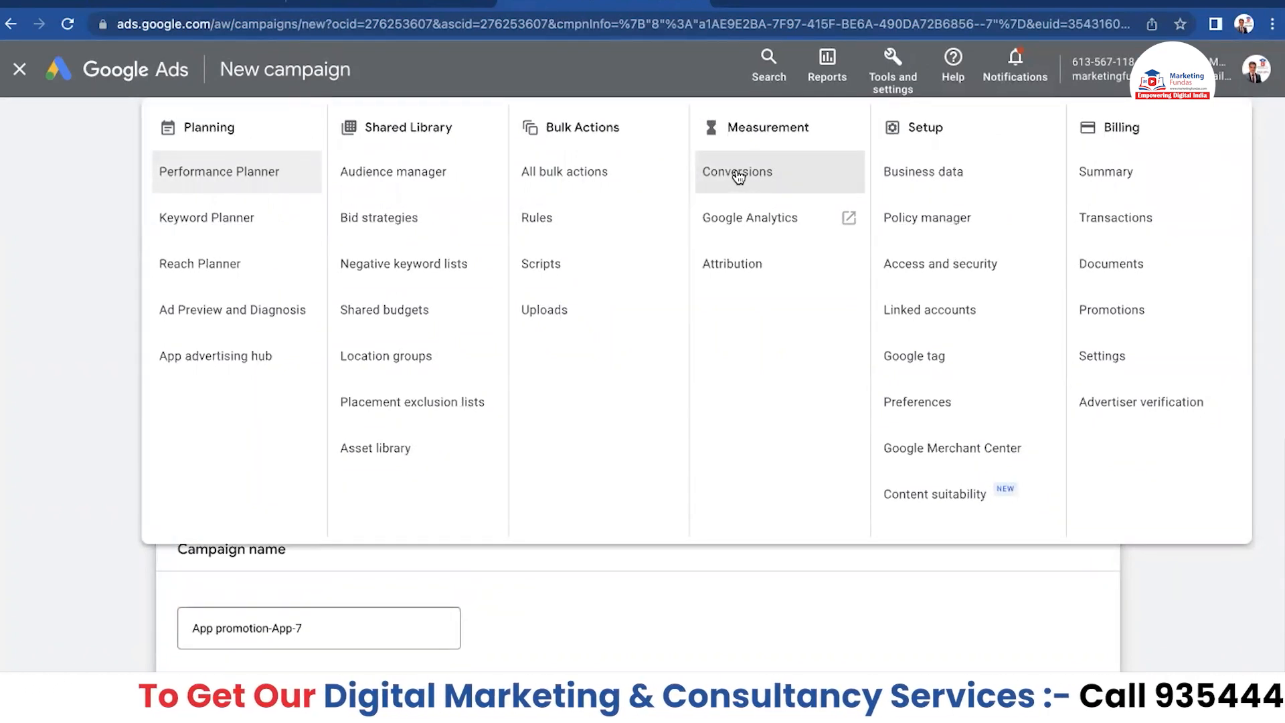
pyautogui.rightClick(737, 173)
pyautogui.click(810, 181)
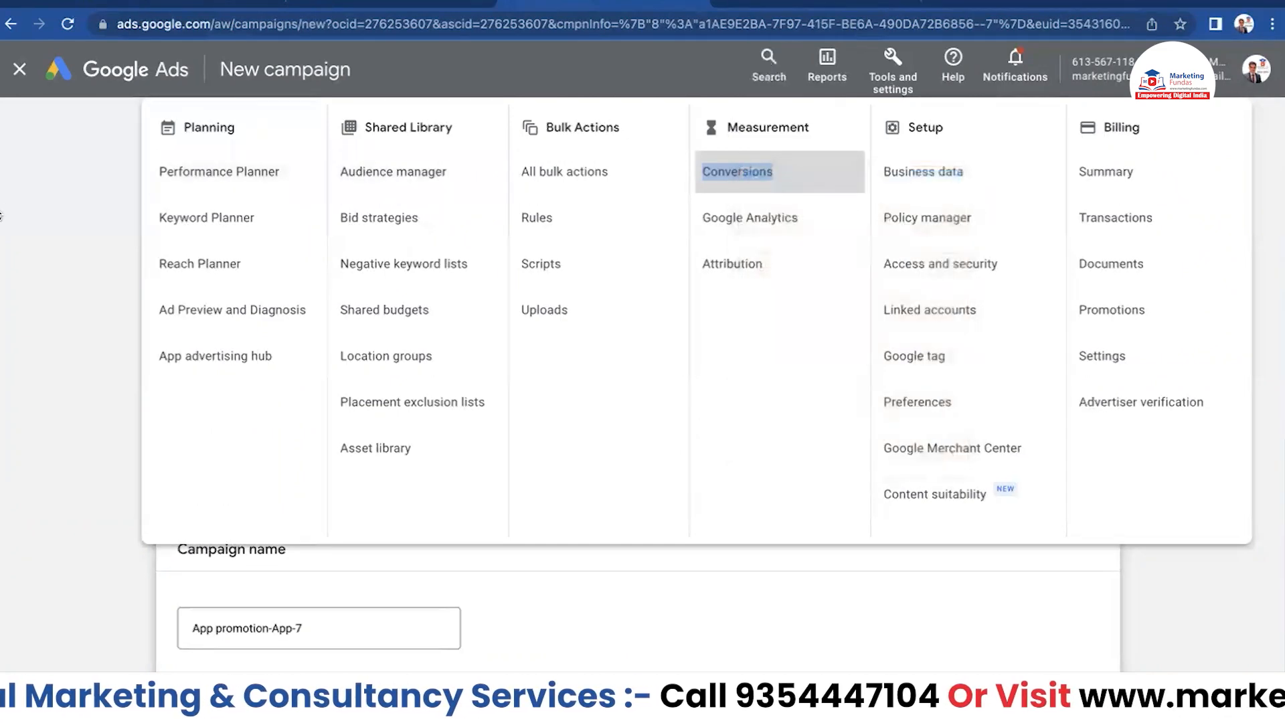
pyautogui.click(453, 90)
pyautogui.click(854, 3)
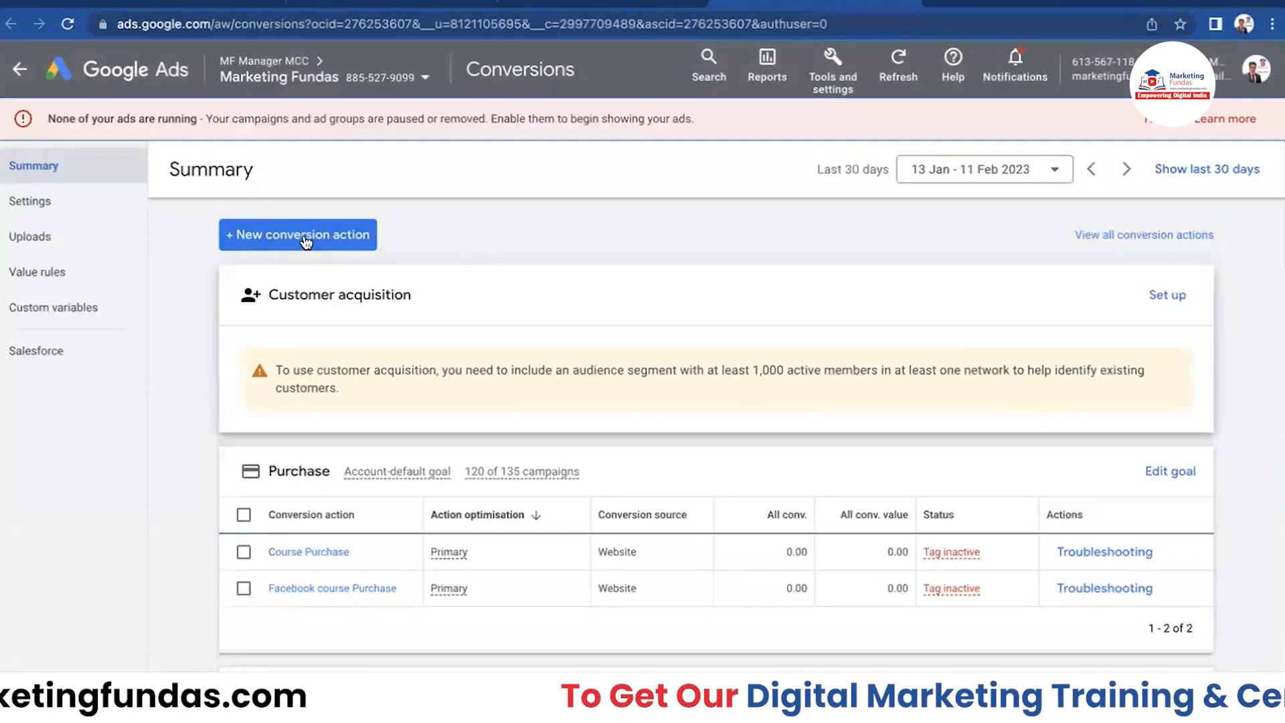
pyautogui.scroll(-10, 436, 589)
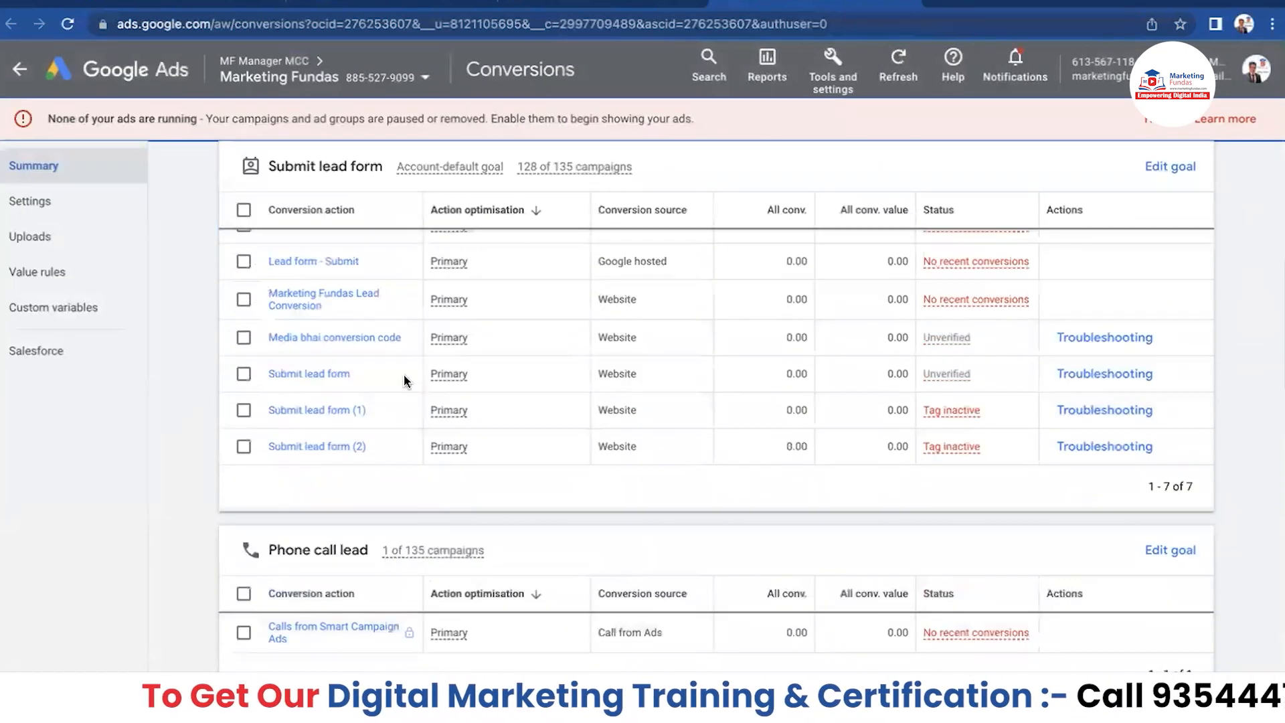
pyautogui.scroll(10, 393, 380)
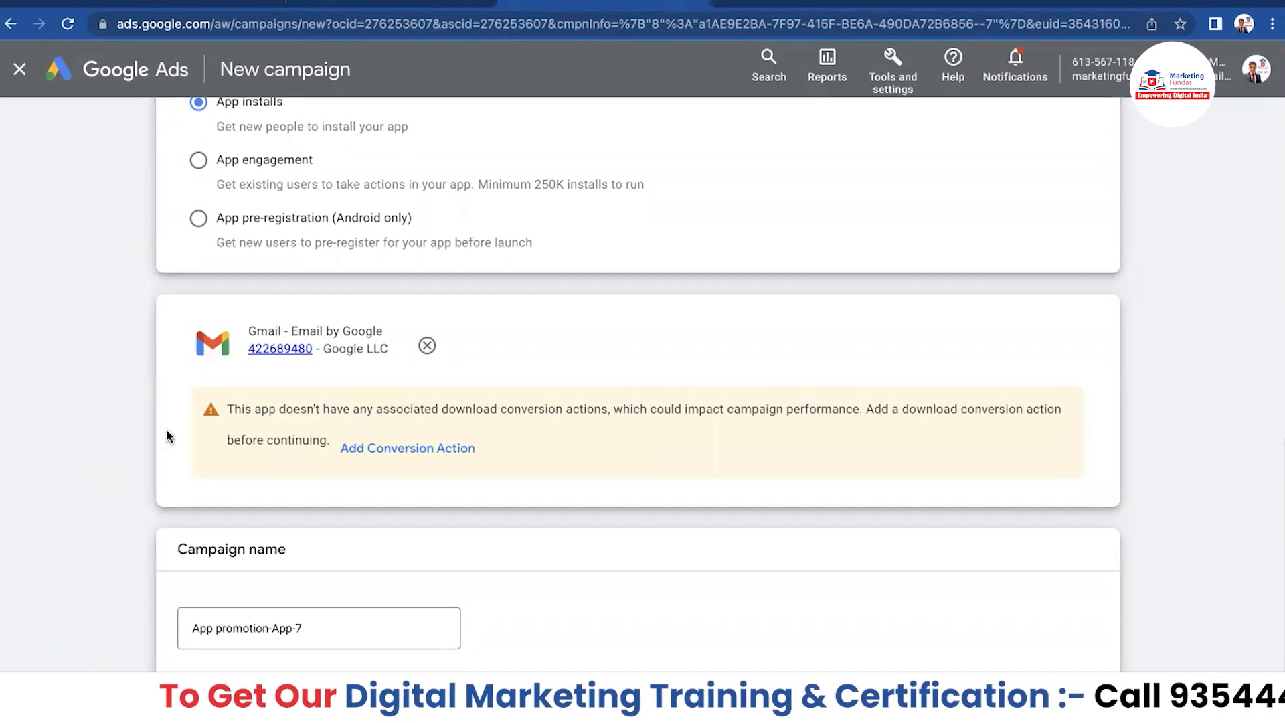
# Name the campaign "App promotion-MF Demo" and continue to its settings as a new campaign rather than a saved draft.
pyautogui.scroll(-3, 134, 520)
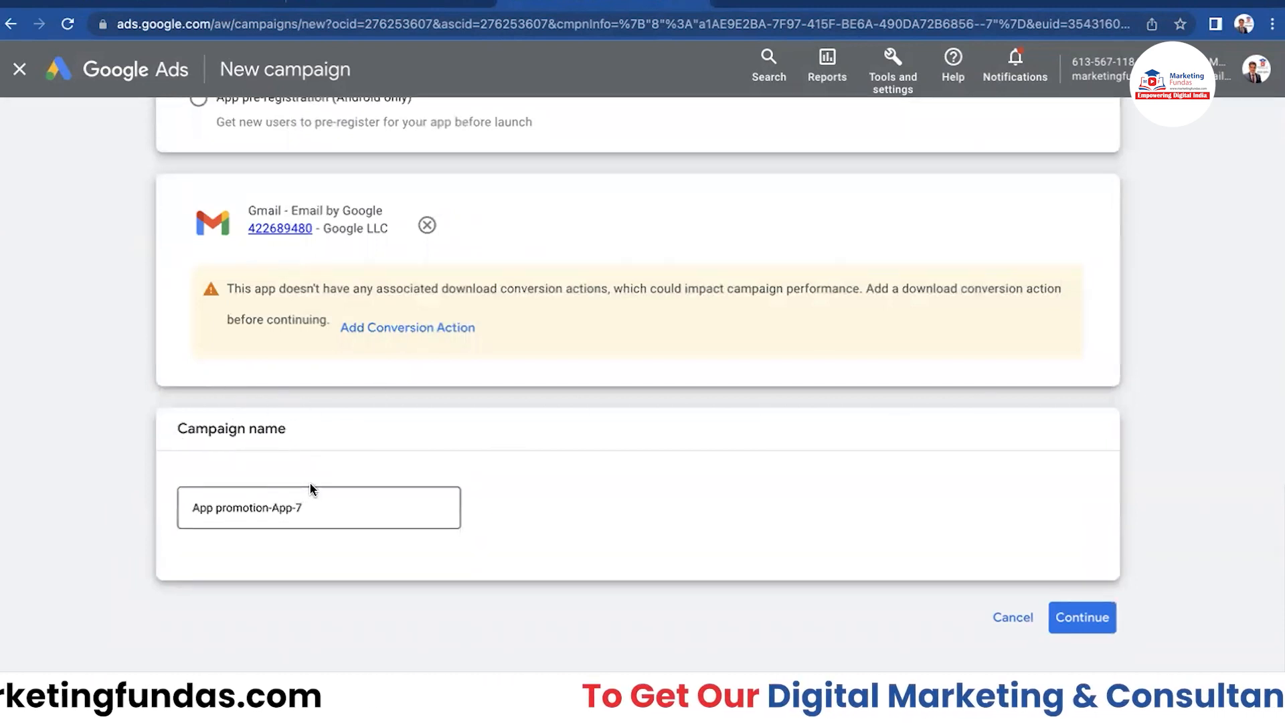
pyautogui.click(330, 511)
pyautogui.press('BackSpace')
pyautogui.press('BackSpace')
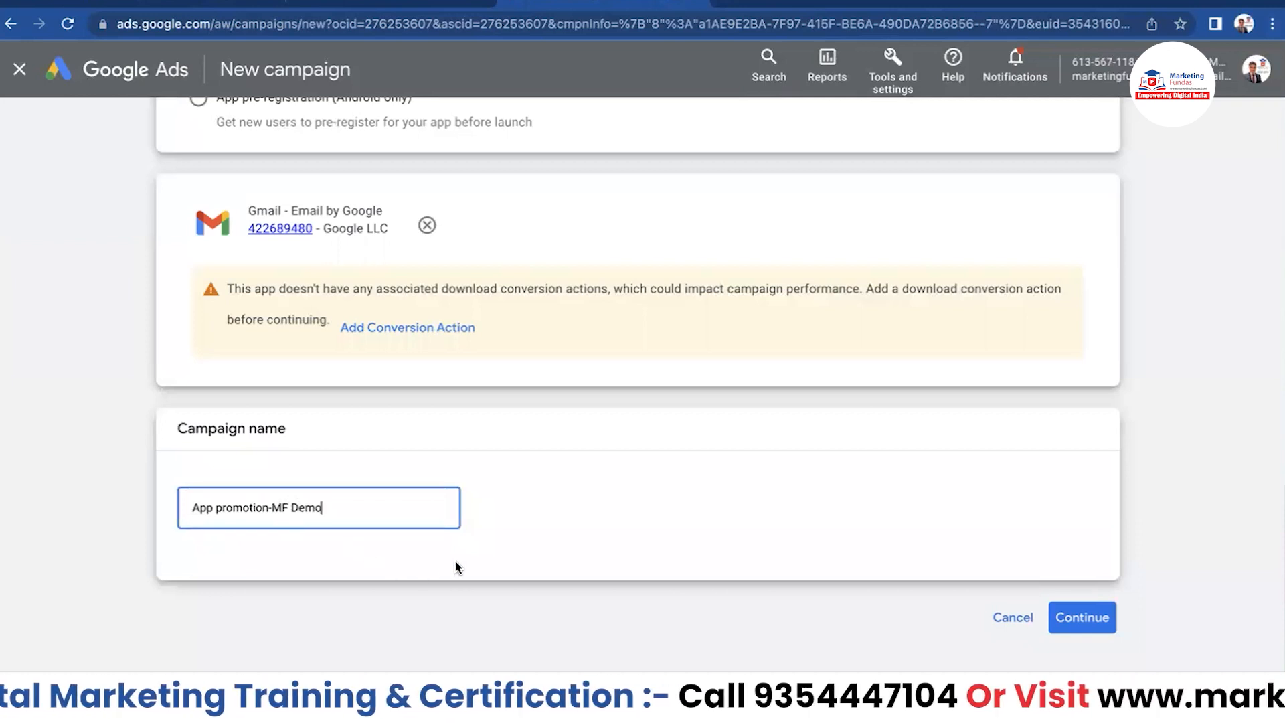
pyautogui.click(1083, 616)
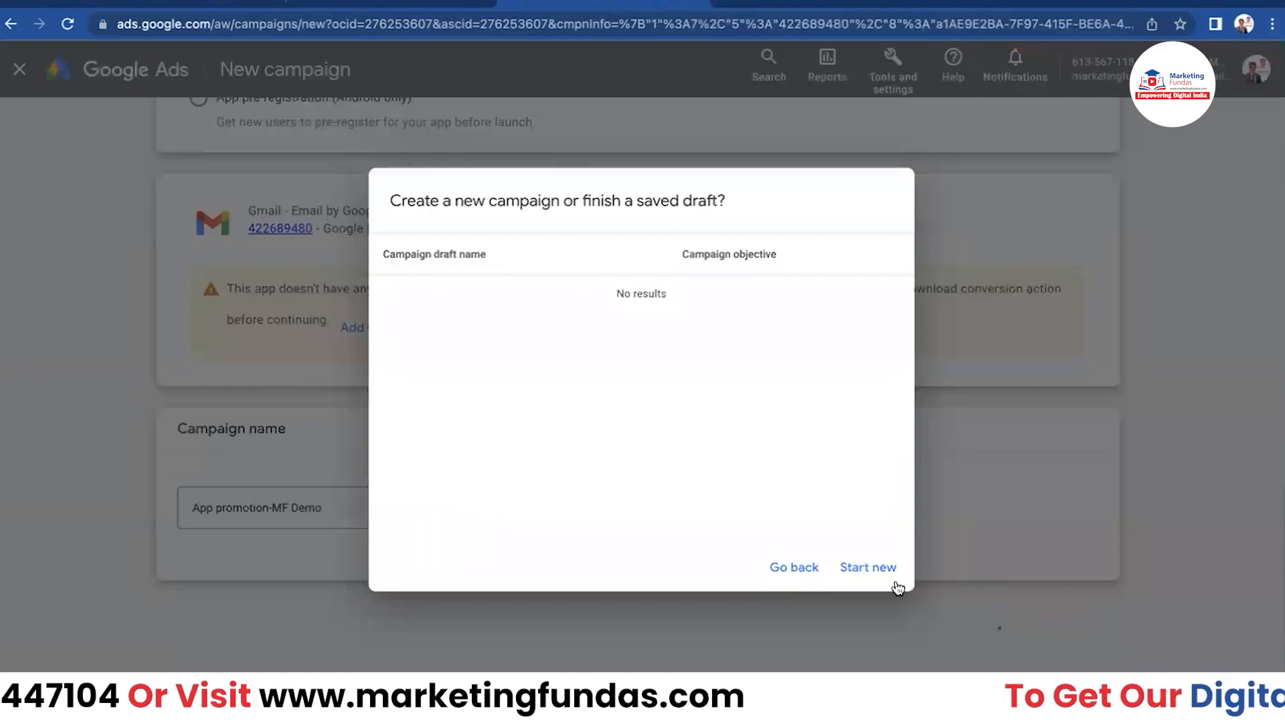
pyautogui.click(870, 567)
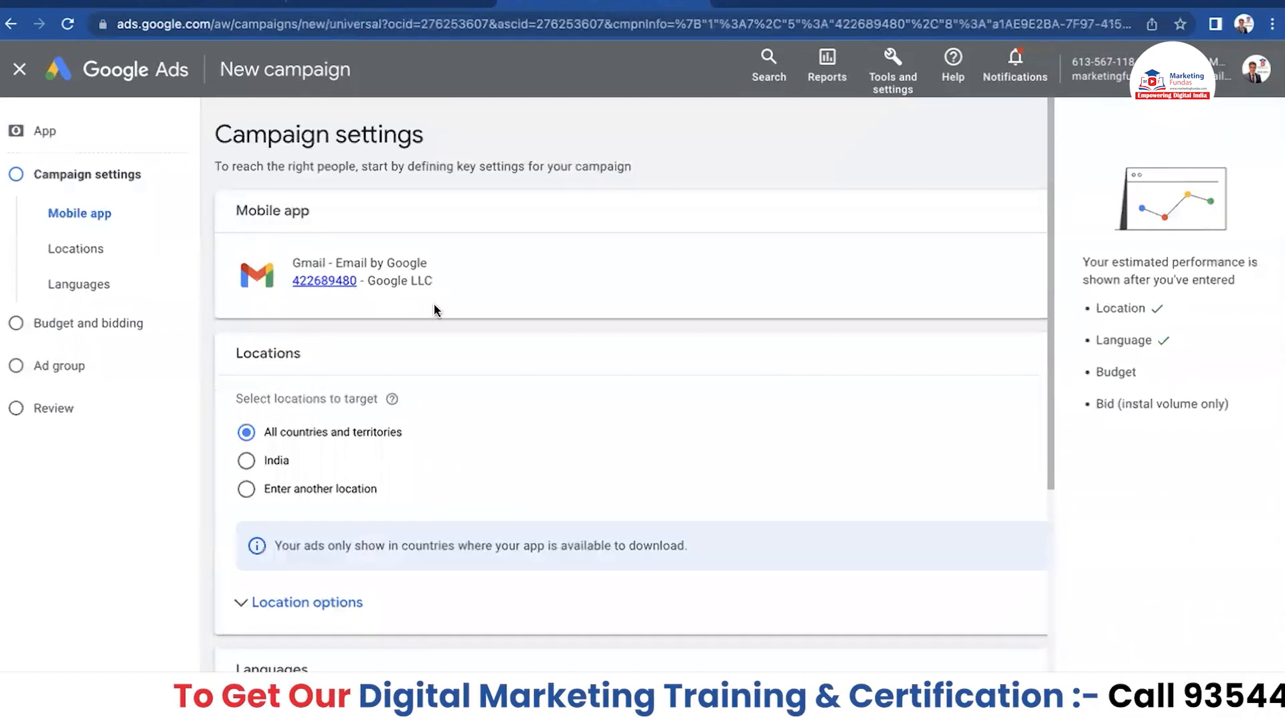
# Switch location targeting to another location and add the union territory of Delhi, India through the advanced search.
pyautogui.scroll(-1, 447, 335)
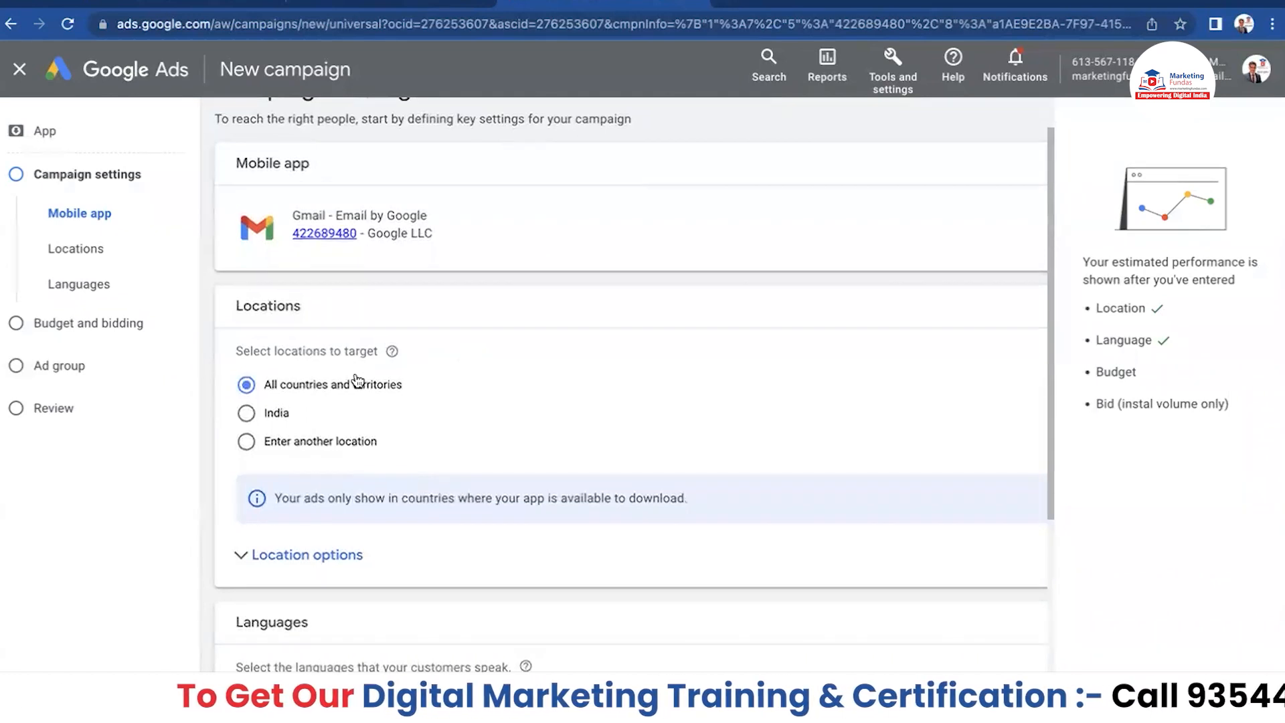
pyautogui.click(248, 415)
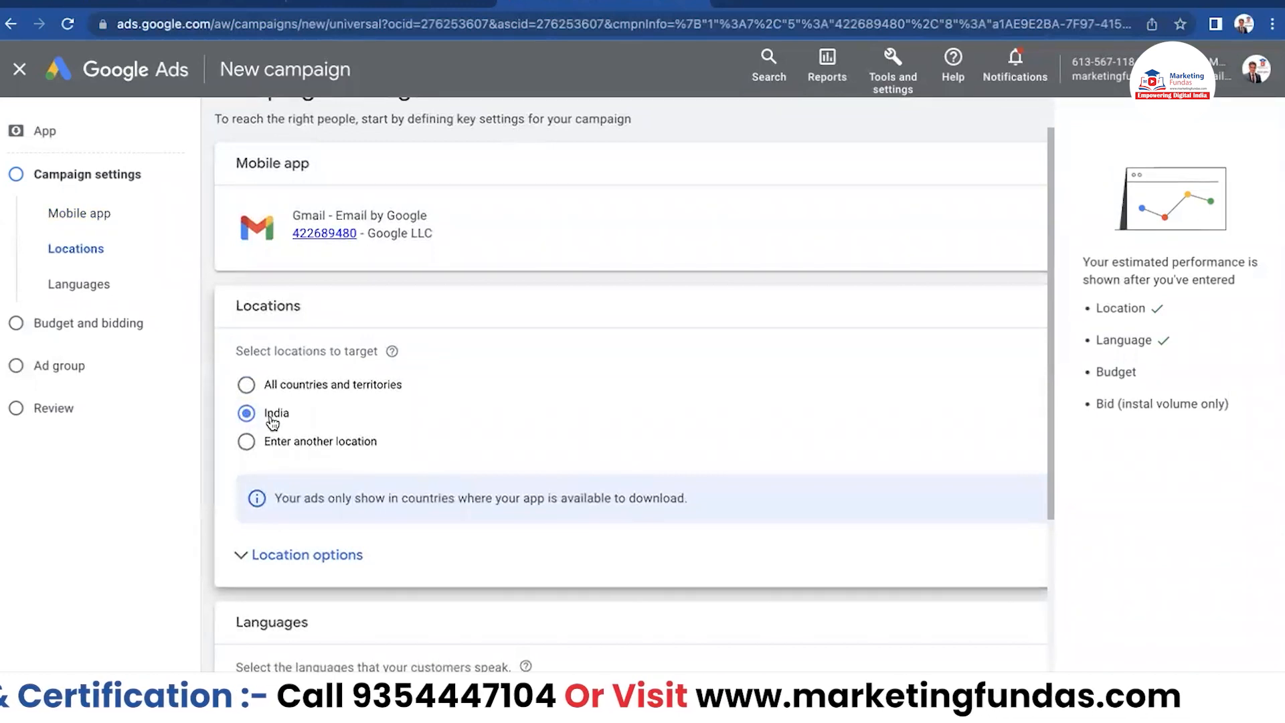
pyautogui.click(247, 443)
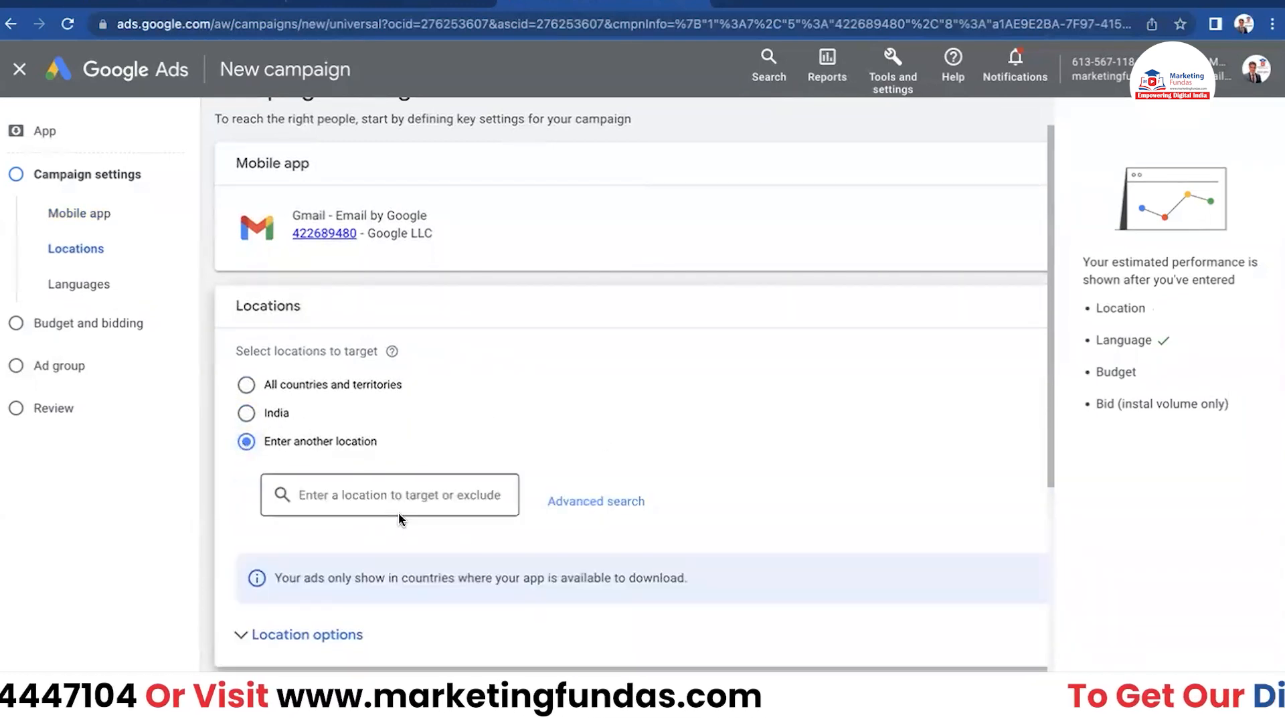
pyautogui.click(579, 503)
pyautogui.click(346, 222)
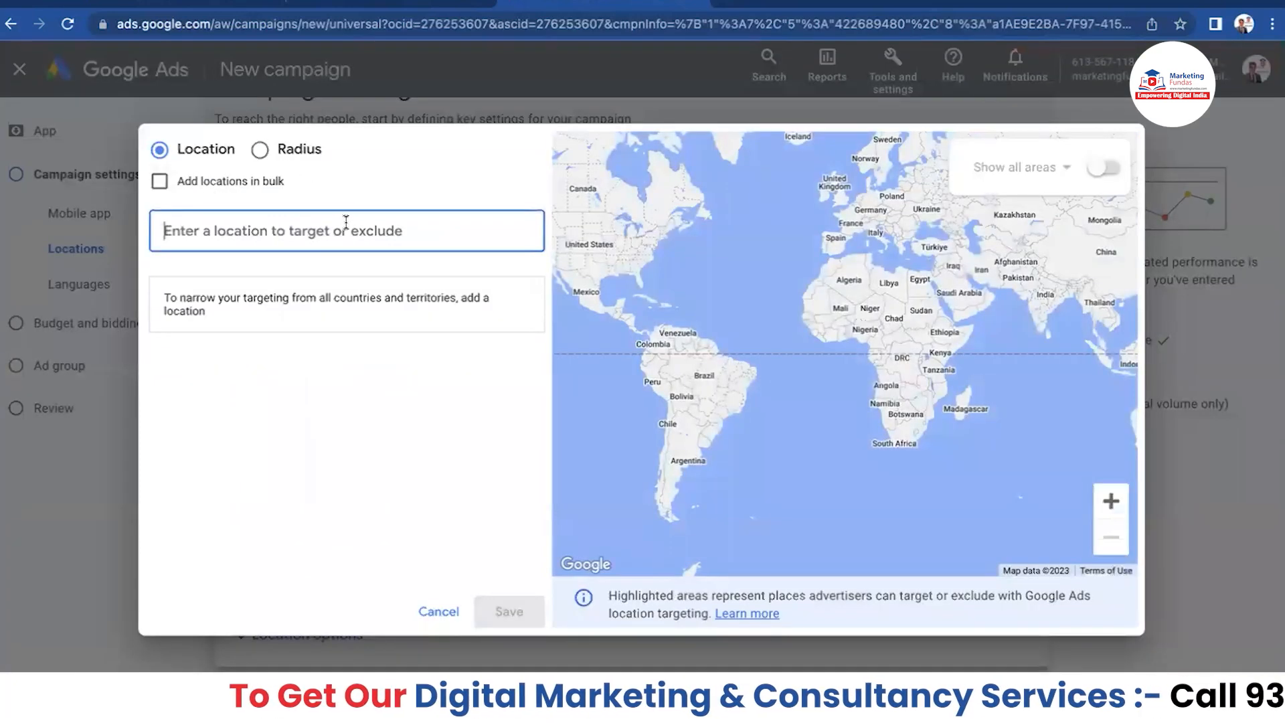
pyautogui.write('del')
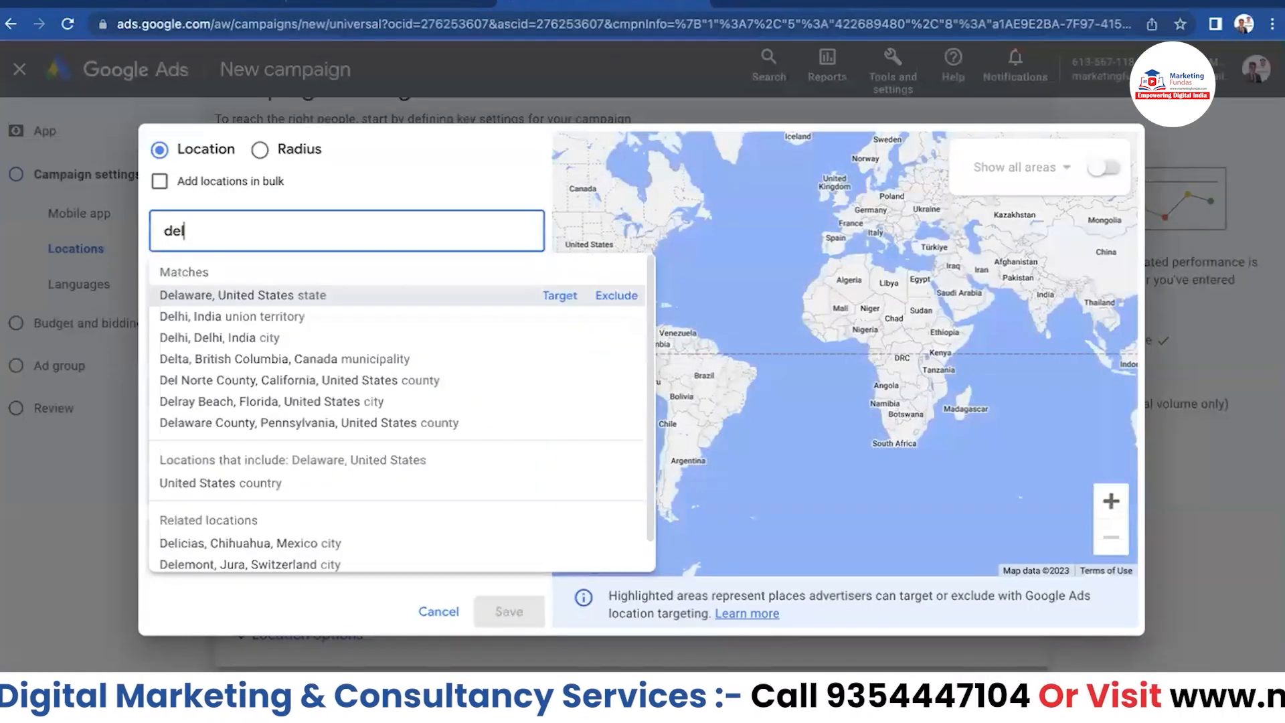
pyautogui.click(239, 316)
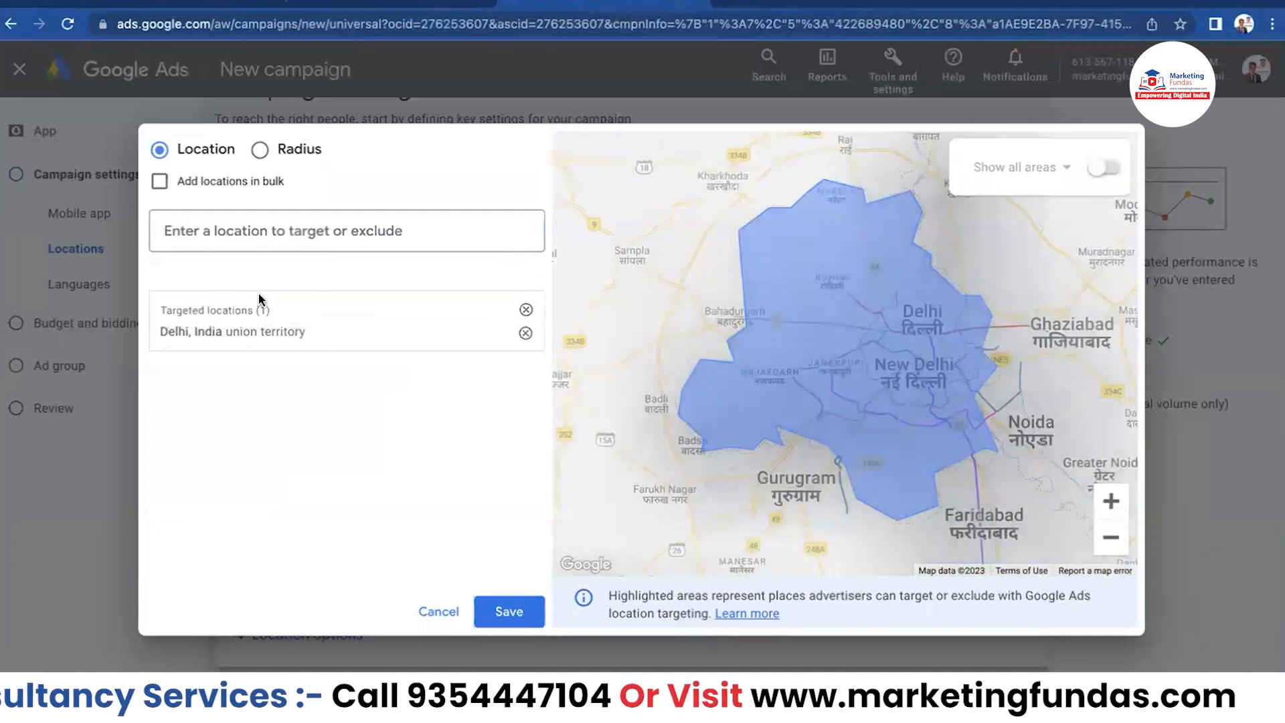
# Add the state of Haryana, India as a second targeted location and save the location selection.
pyautogui.click(336, 227)
pyautogui.write('har')
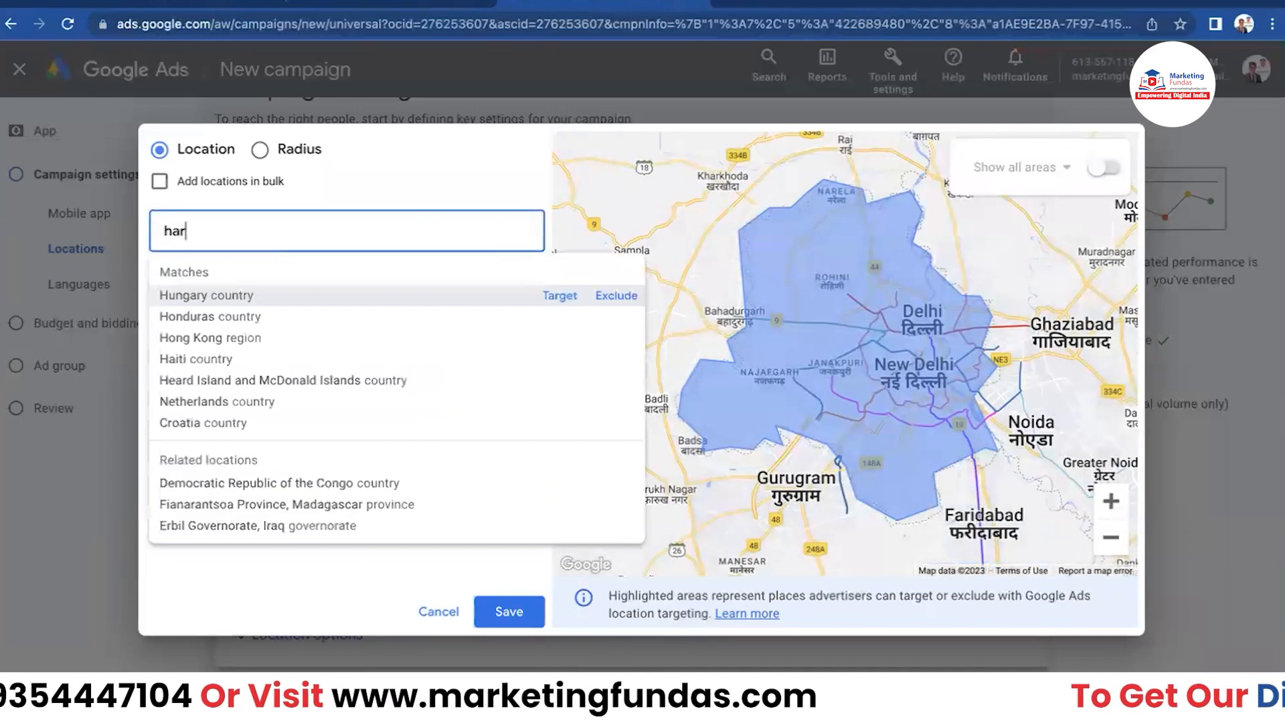
pyautogui.write('y')
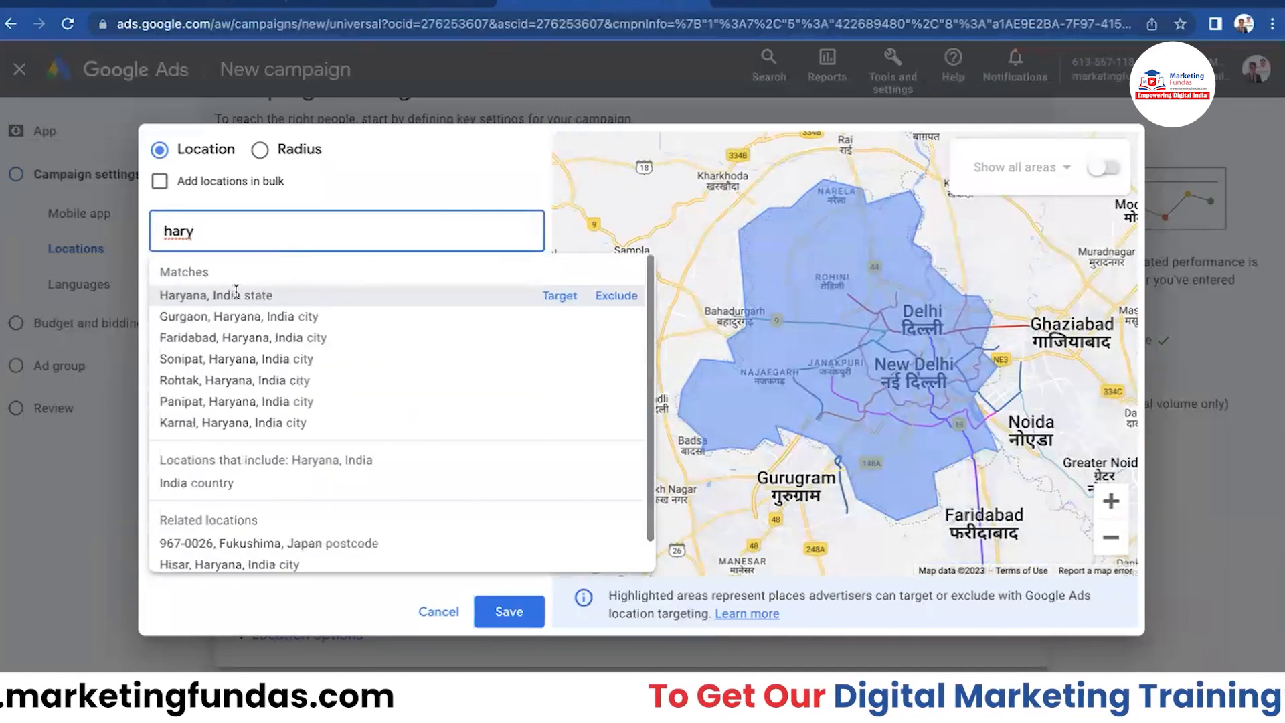
pyautogui.click(235, 292)
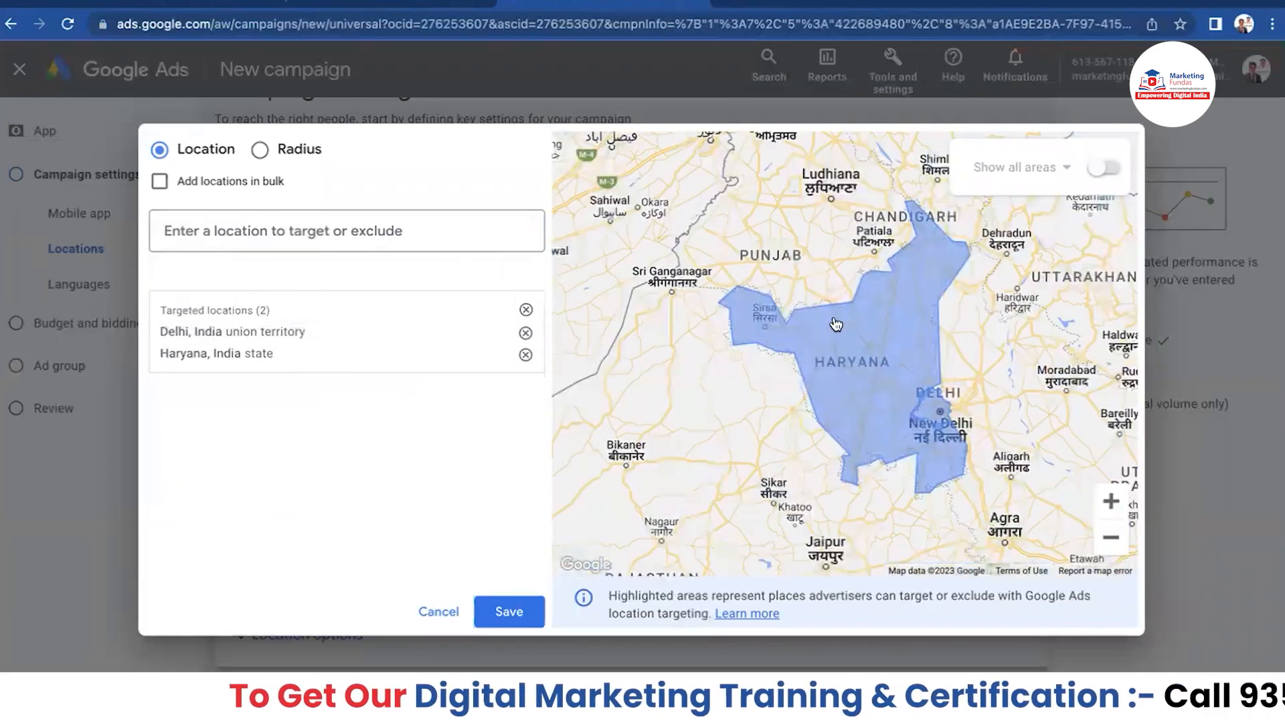
pyautogui.click(507, 610)
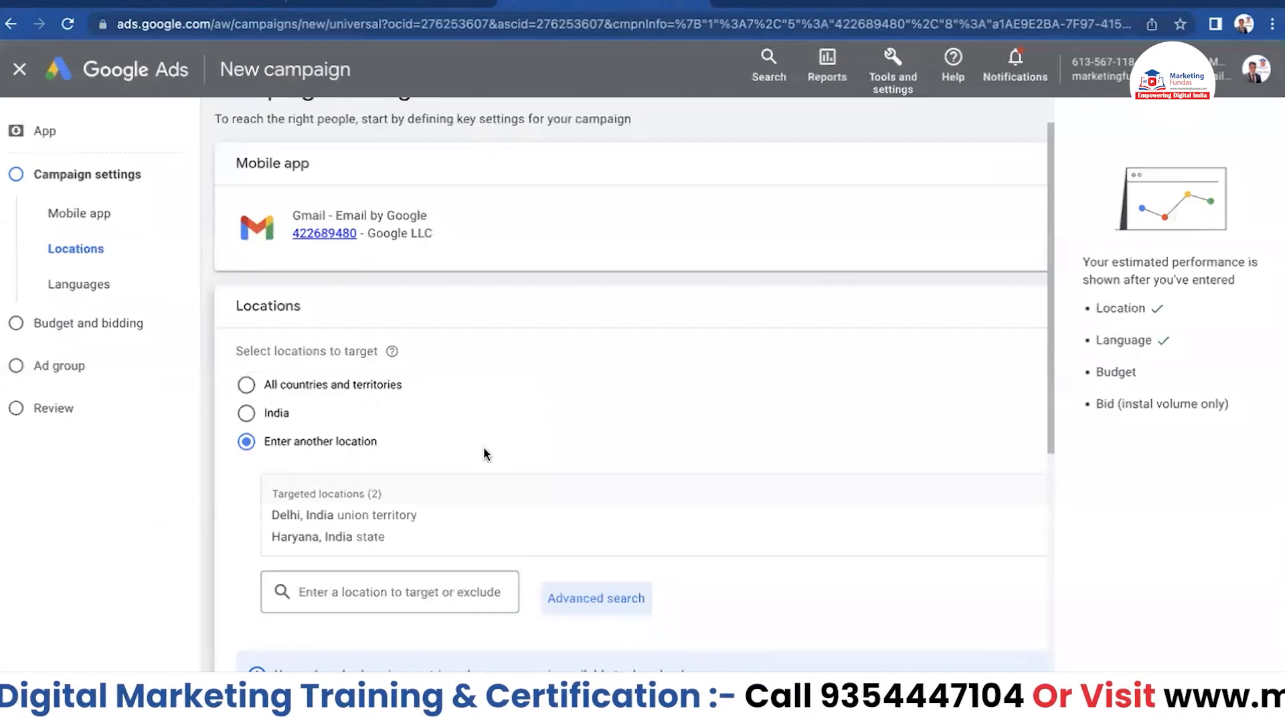
# Expand the location options and examine the target and exclude choices for presence and interest.
pyautogui.scroll(-1, 479, 439)
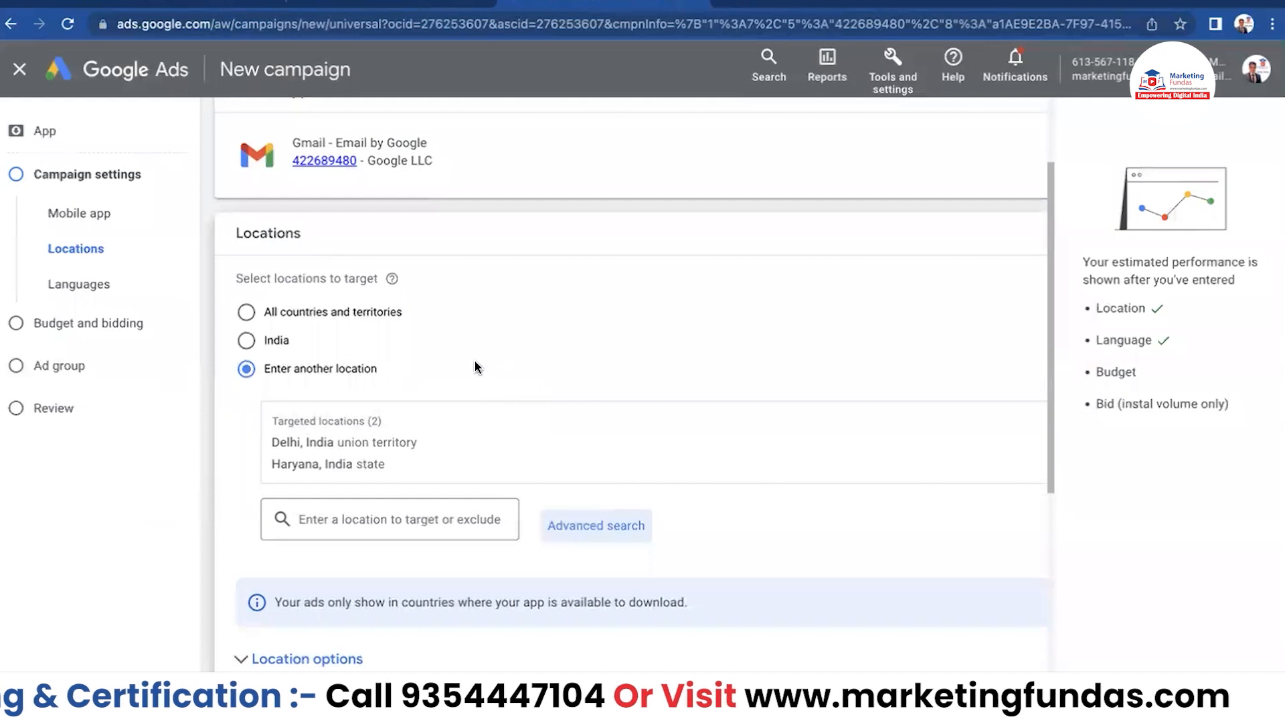
pyautogui.scroll(-1, 474, 362)
pyautogui.scroll(-1, 476, 365)
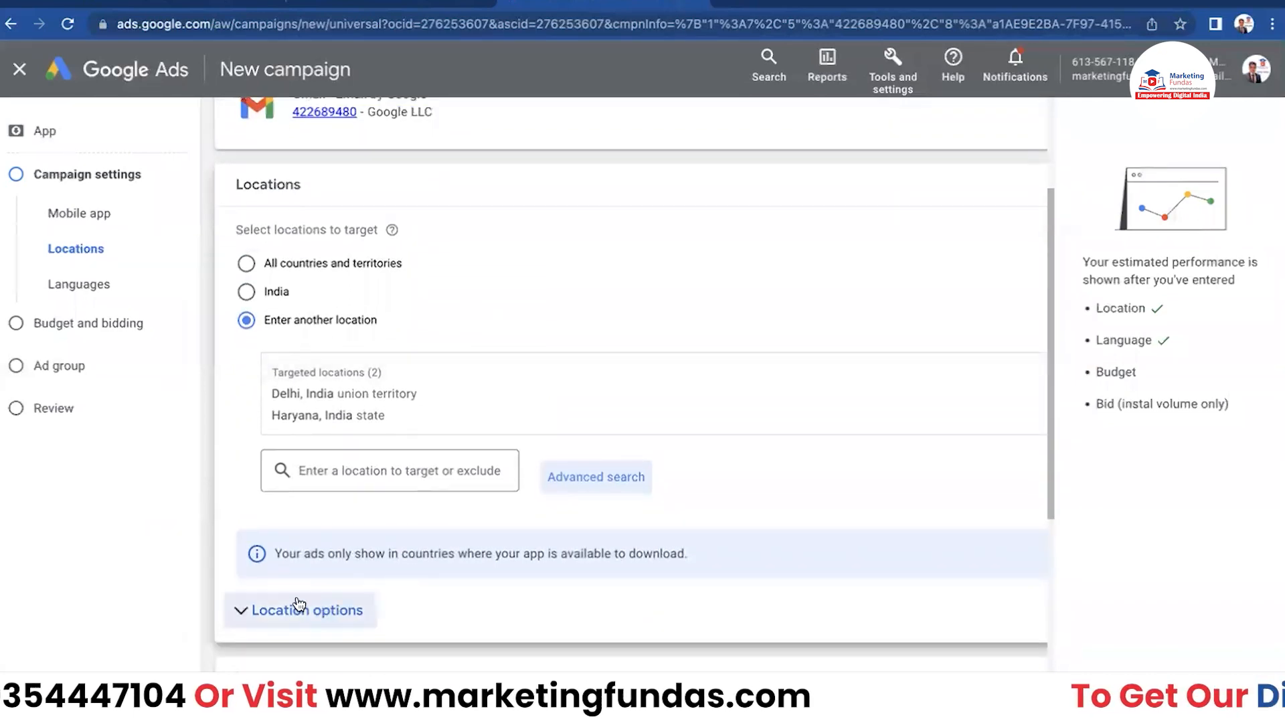
pyautogui.click(291, 610)
pyautogui.scroll(-7, 416, 487)
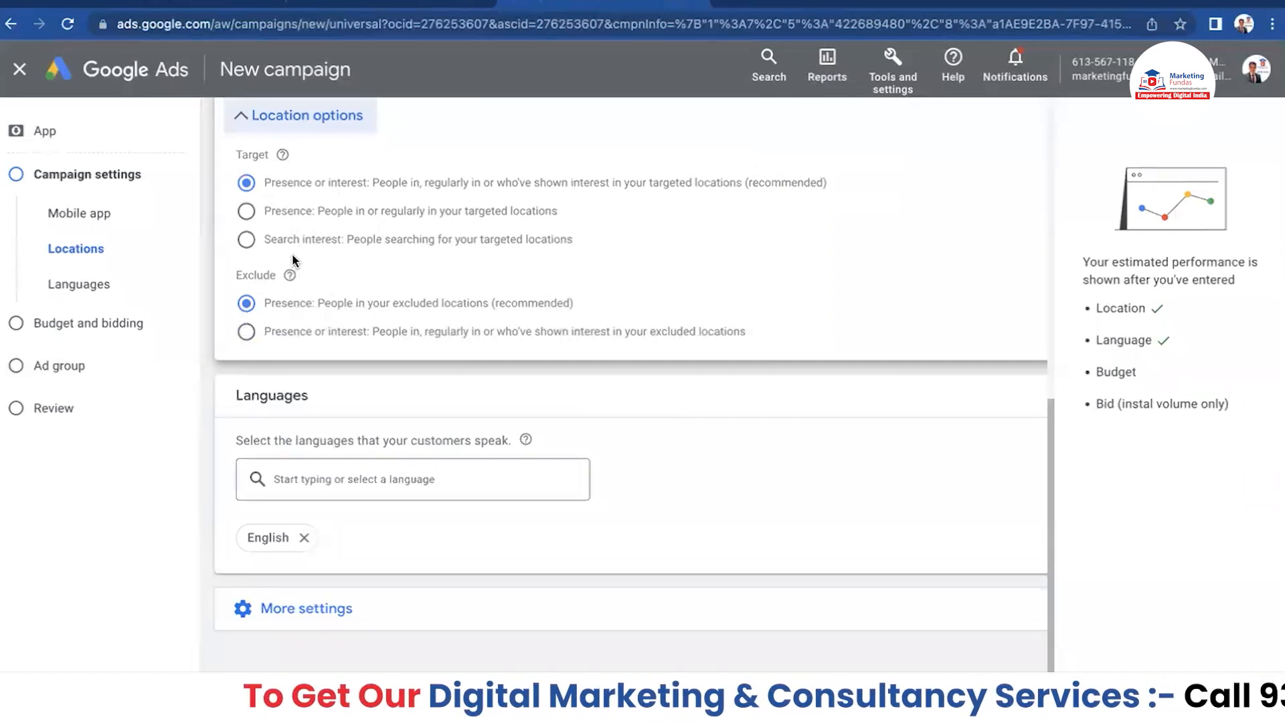
pyautogui.scroll(3, 432, 242)
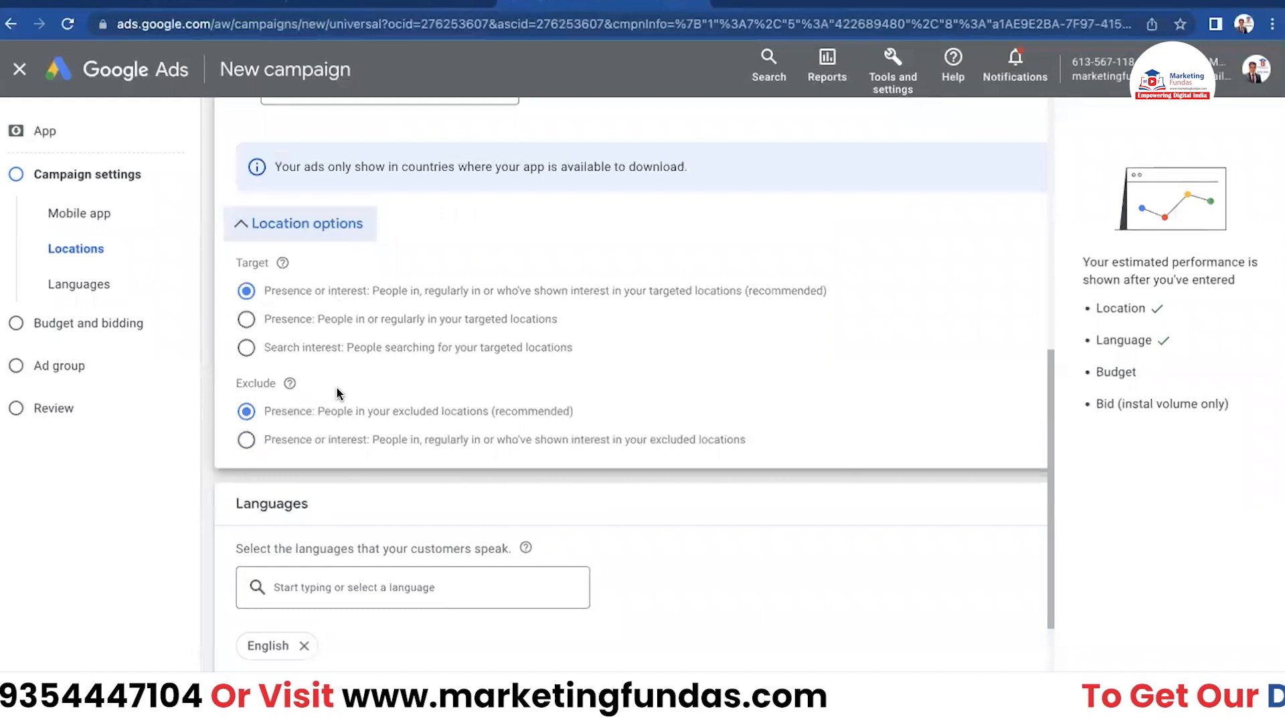
# Add Hindi to the campaign's languages alongside English.
pyautogui.scroll(-1, 456, 368)
pyautogui.scroll(-5, 456, 375)
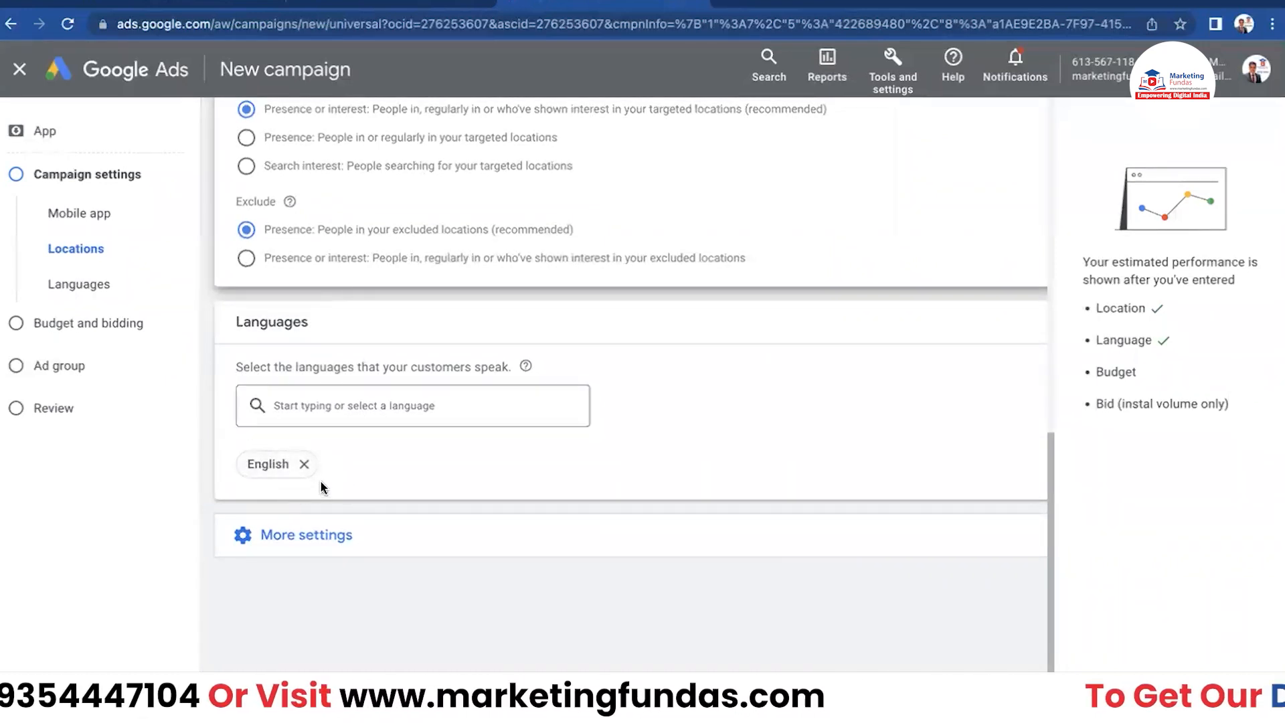
pyautogui.click(384, 406)
pyautogui.write('hi')
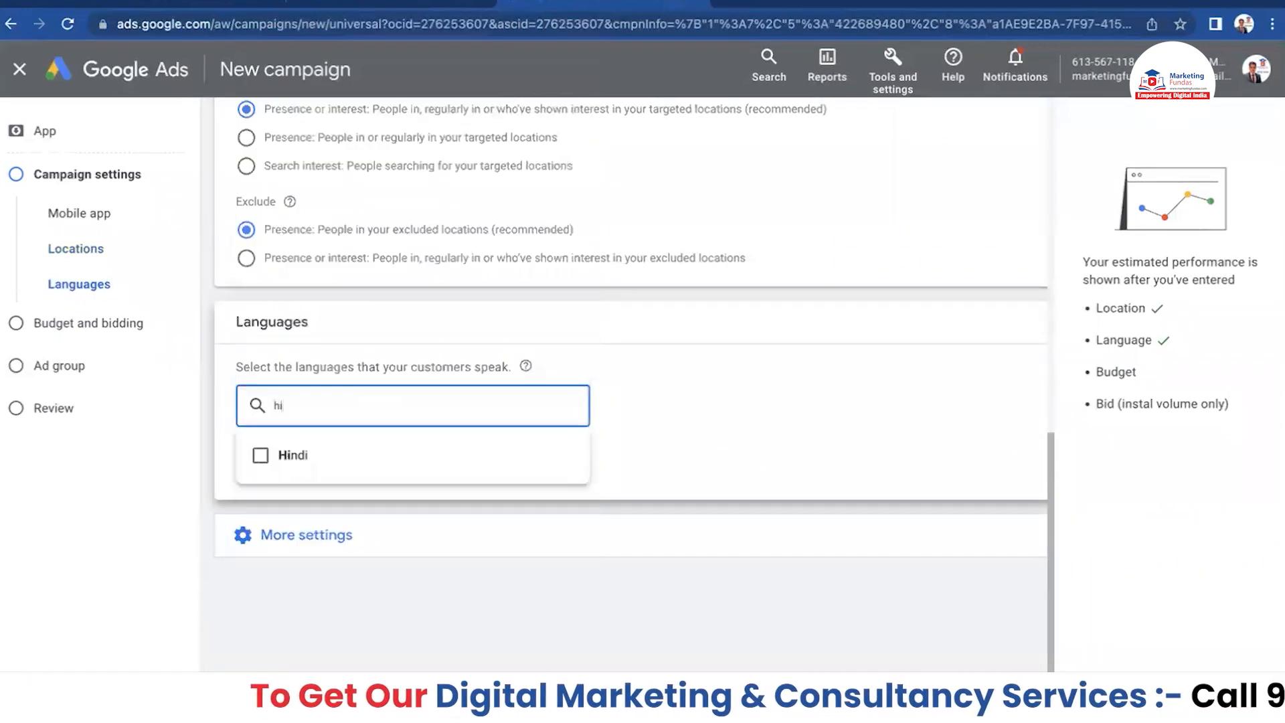
pyautogui.click(261, 455)
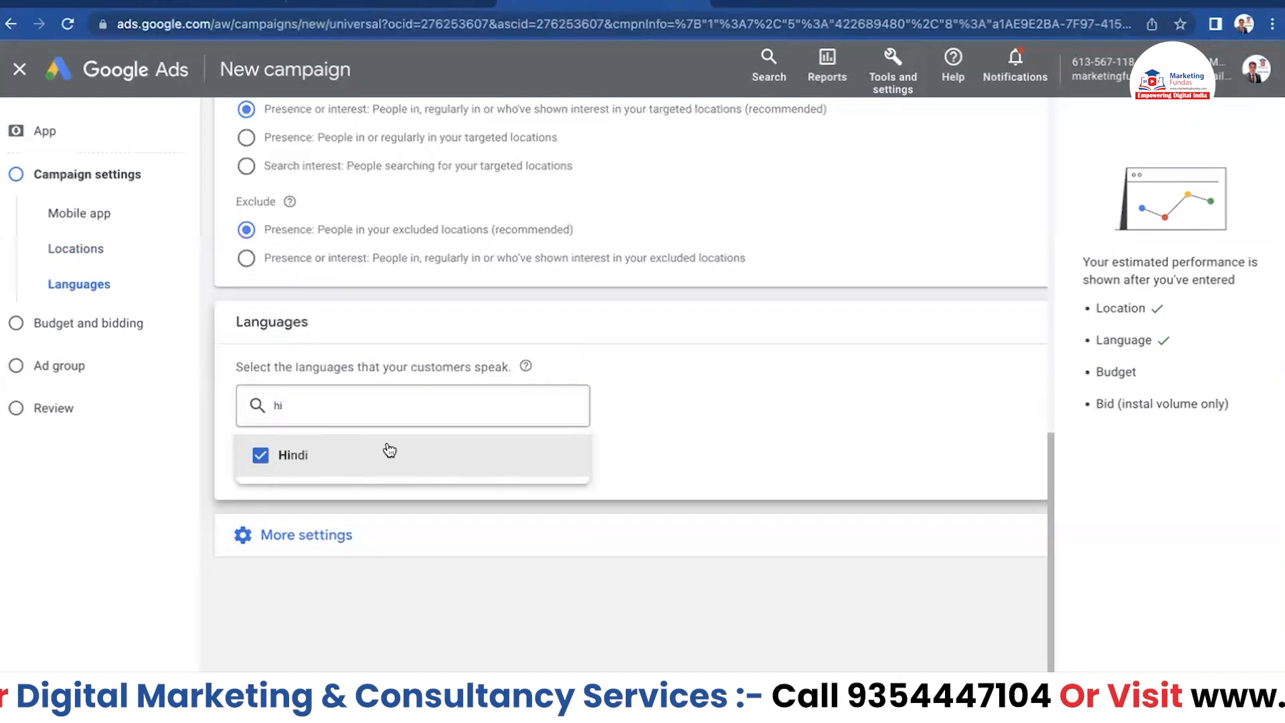
pyautogui.click(362, 407)
pyautogui.press('BackSpace')
pyautogui.press('BackSpace')
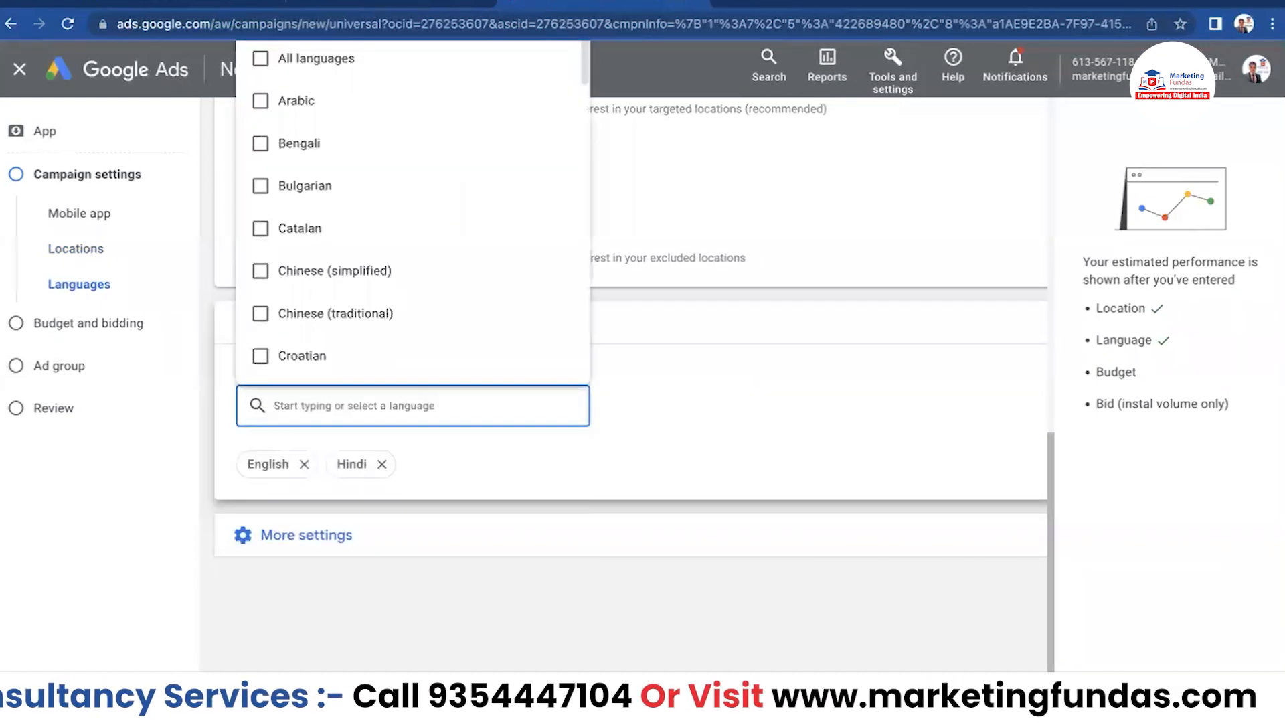
pyautogui.click(689, 401)
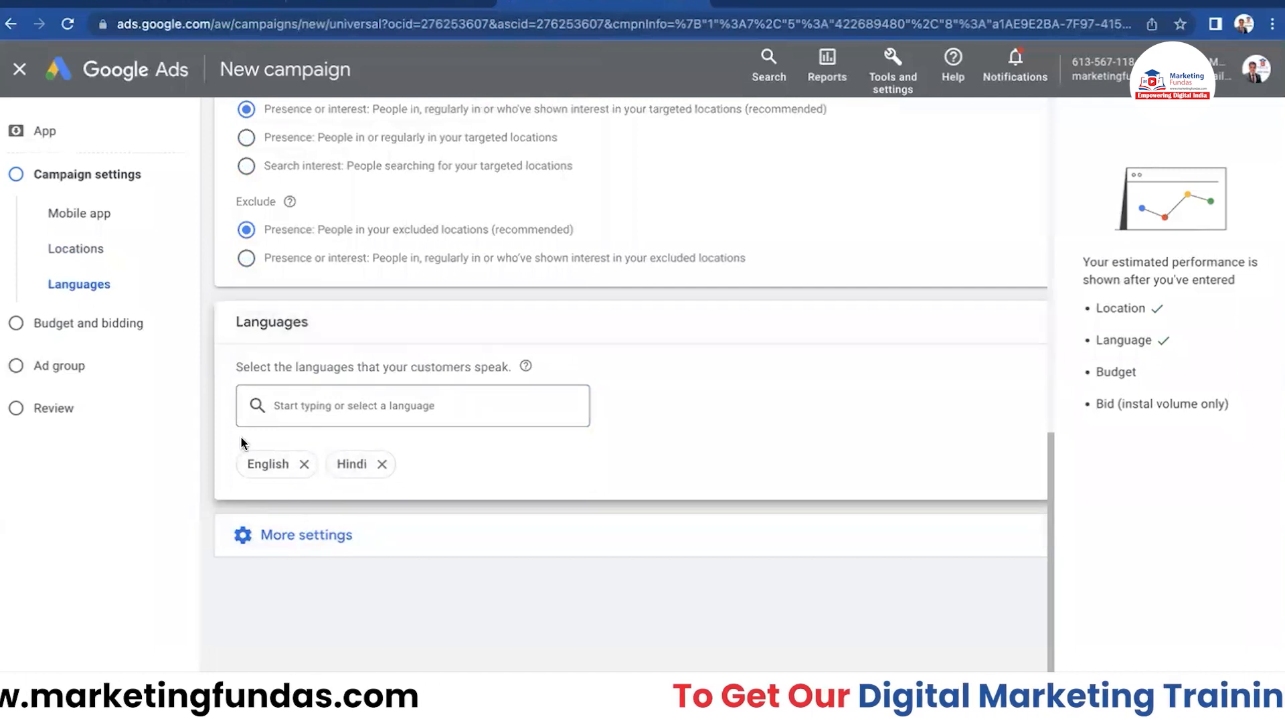
# Show the start and end date settings, look through both date calendars and keep the end date as None.
pyautogui.click(315, 544)
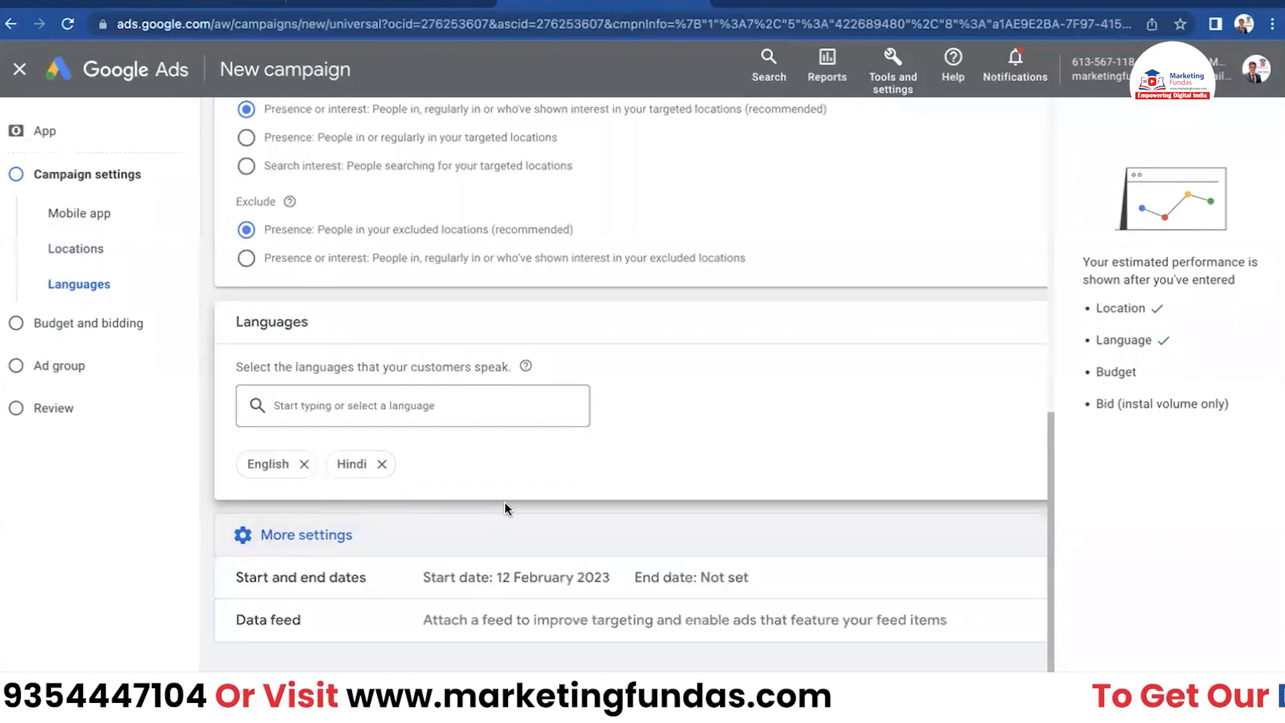
pyautogui.scroll(-2, 505, 509)
pyautogui.click(487, 499)
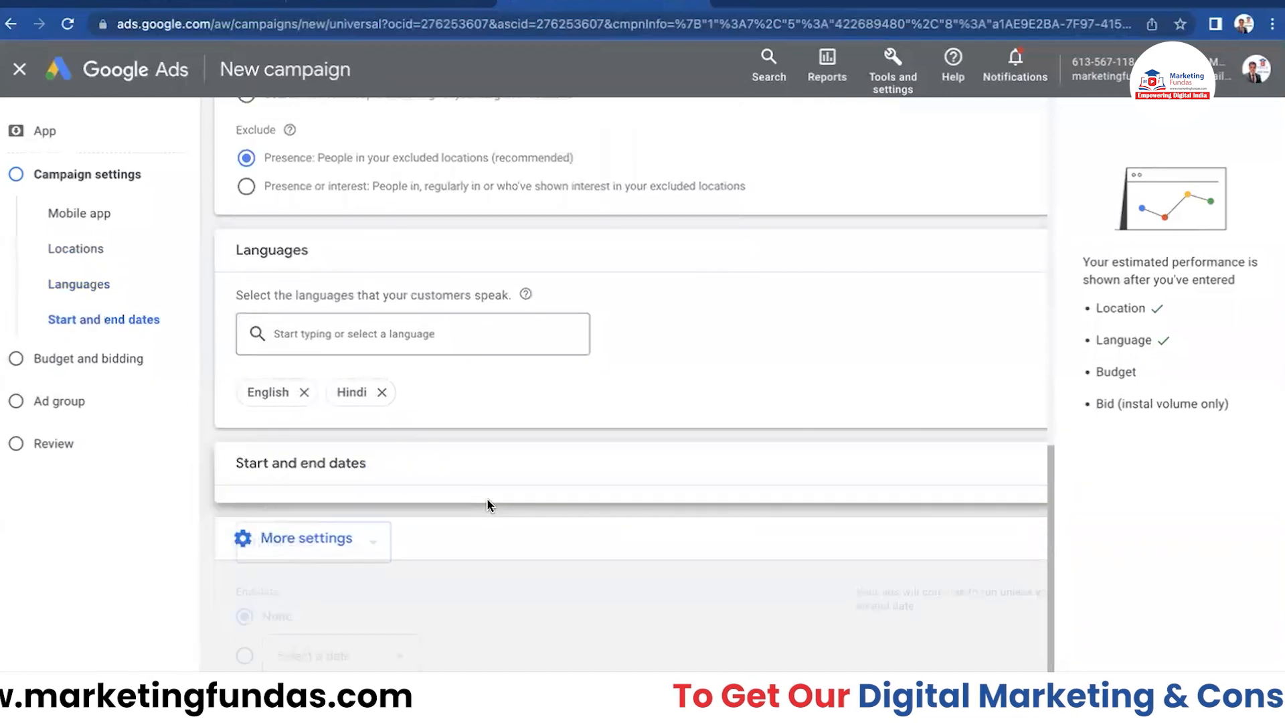
pyautogui.scroll(-3, 502, 503)
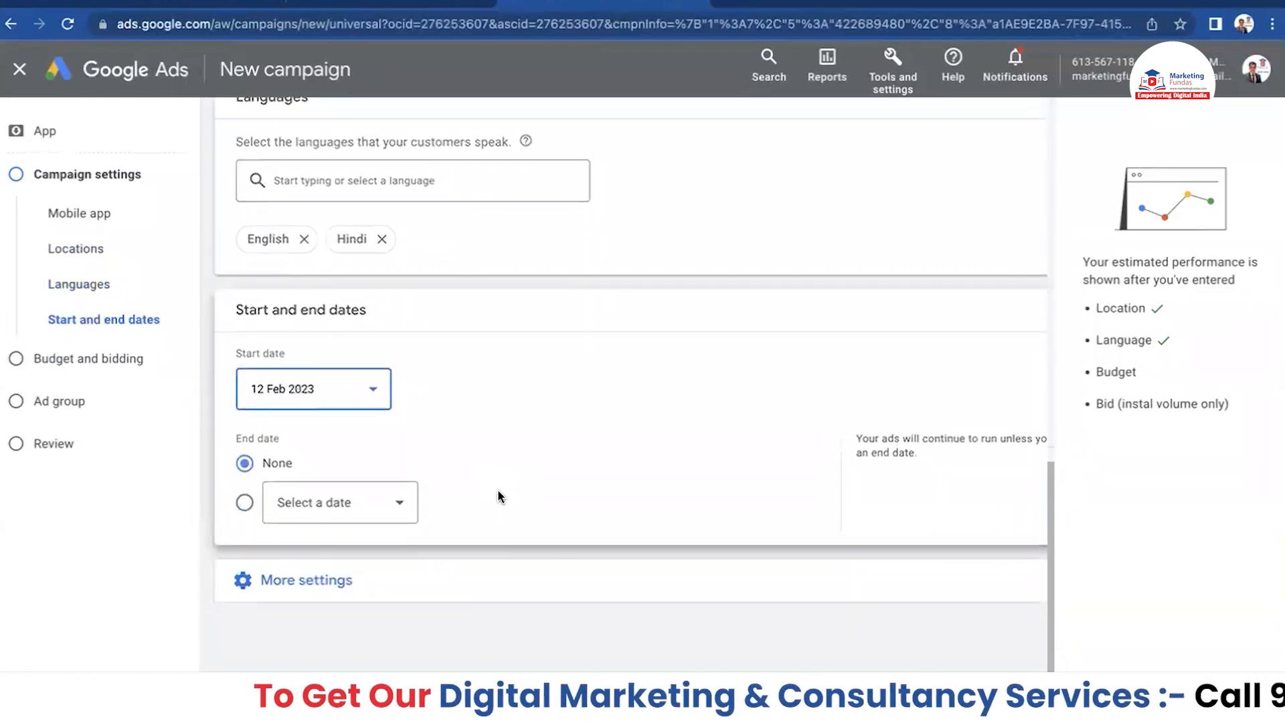
pyautogui.click(375, 391)
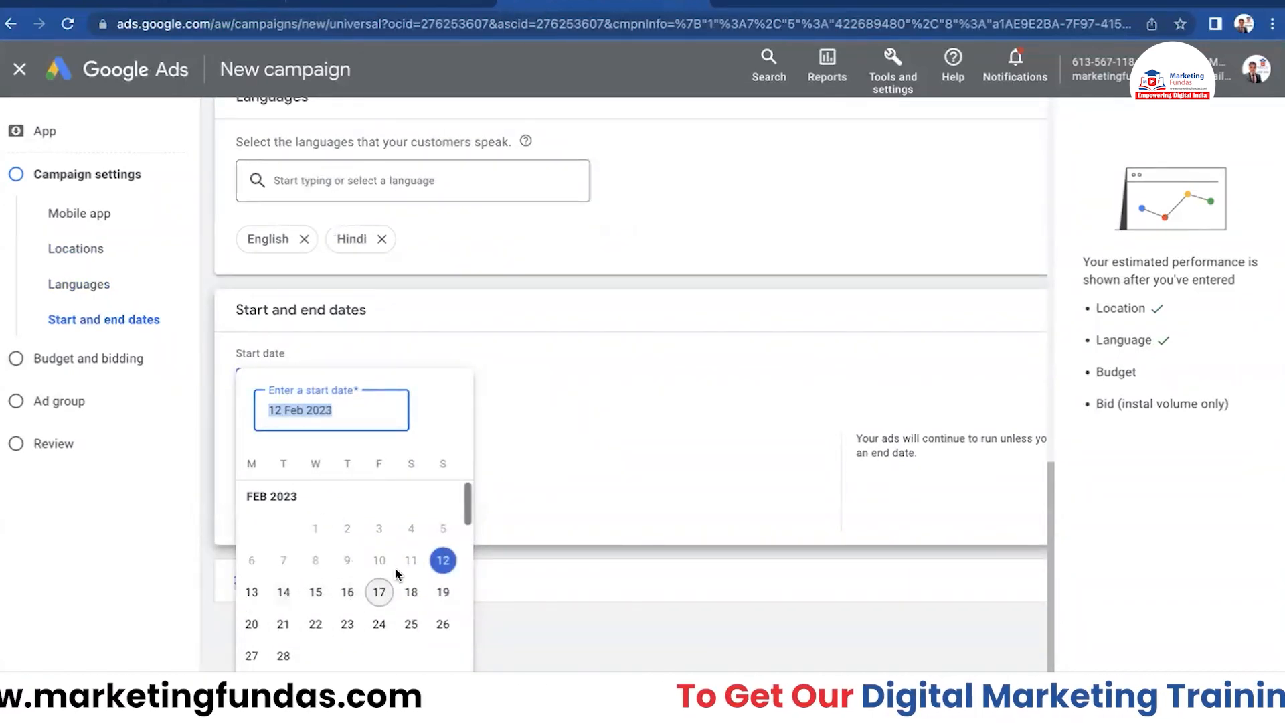
pyautogui.click(566, 443)
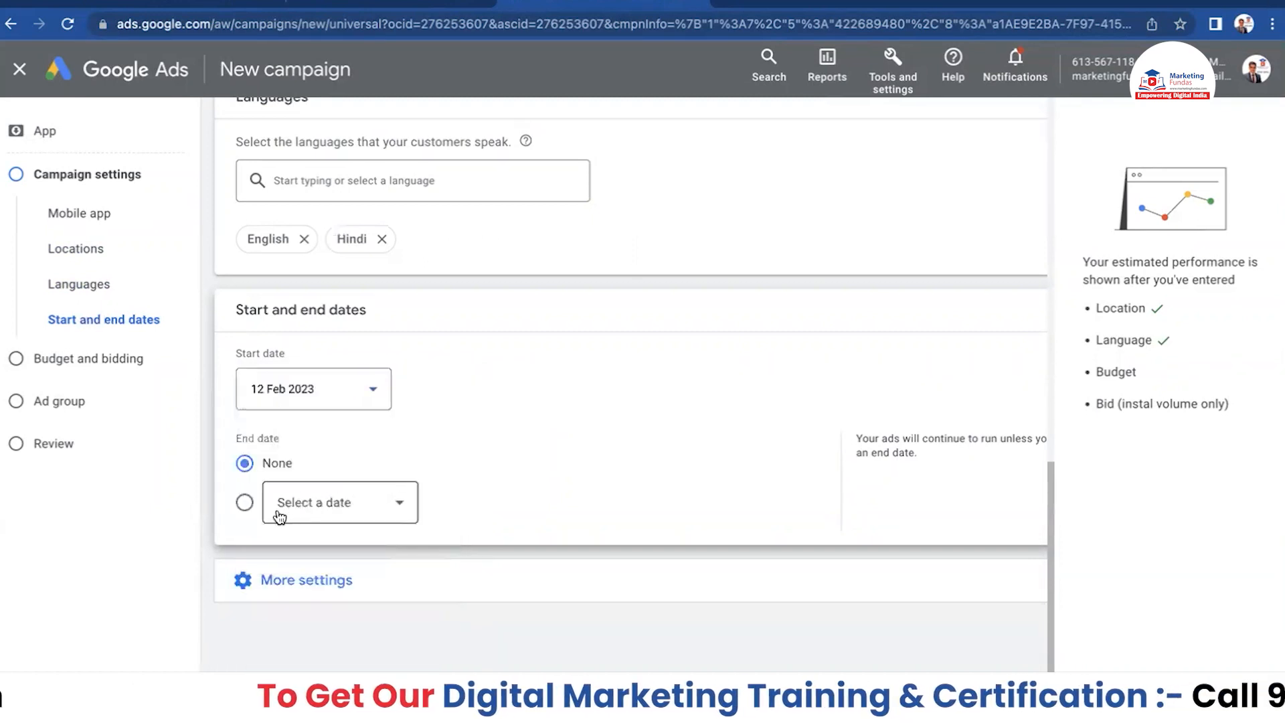
pyautogui.click(328, 504)
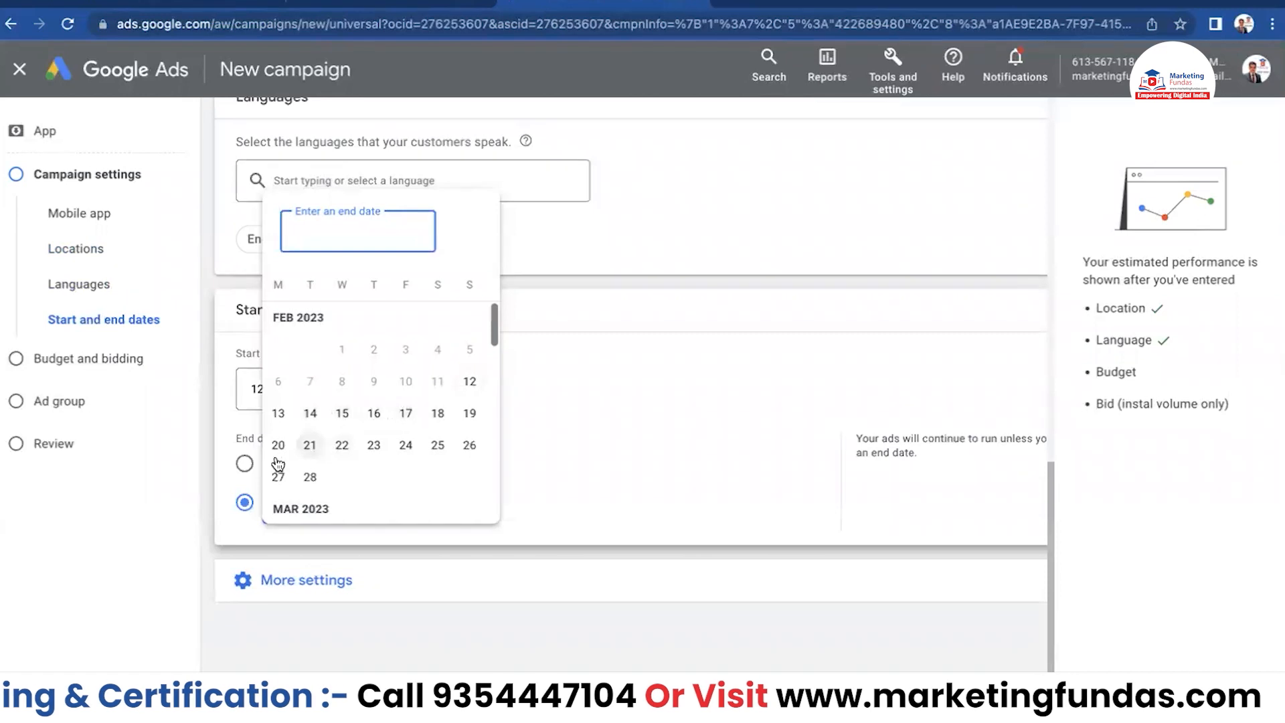
pyautogui.click(244, 463)
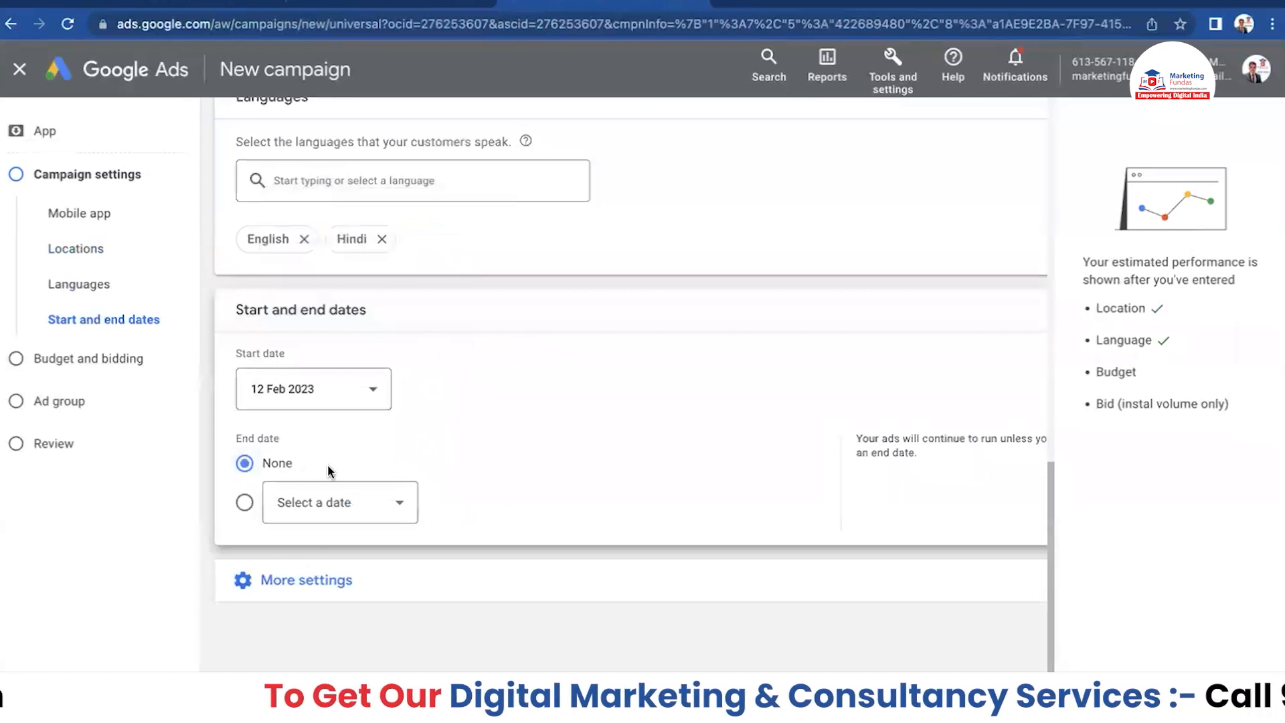
# Check the additional data feed setting and continue to the budget and bidding stage.
pyautogui.click(301, 582)
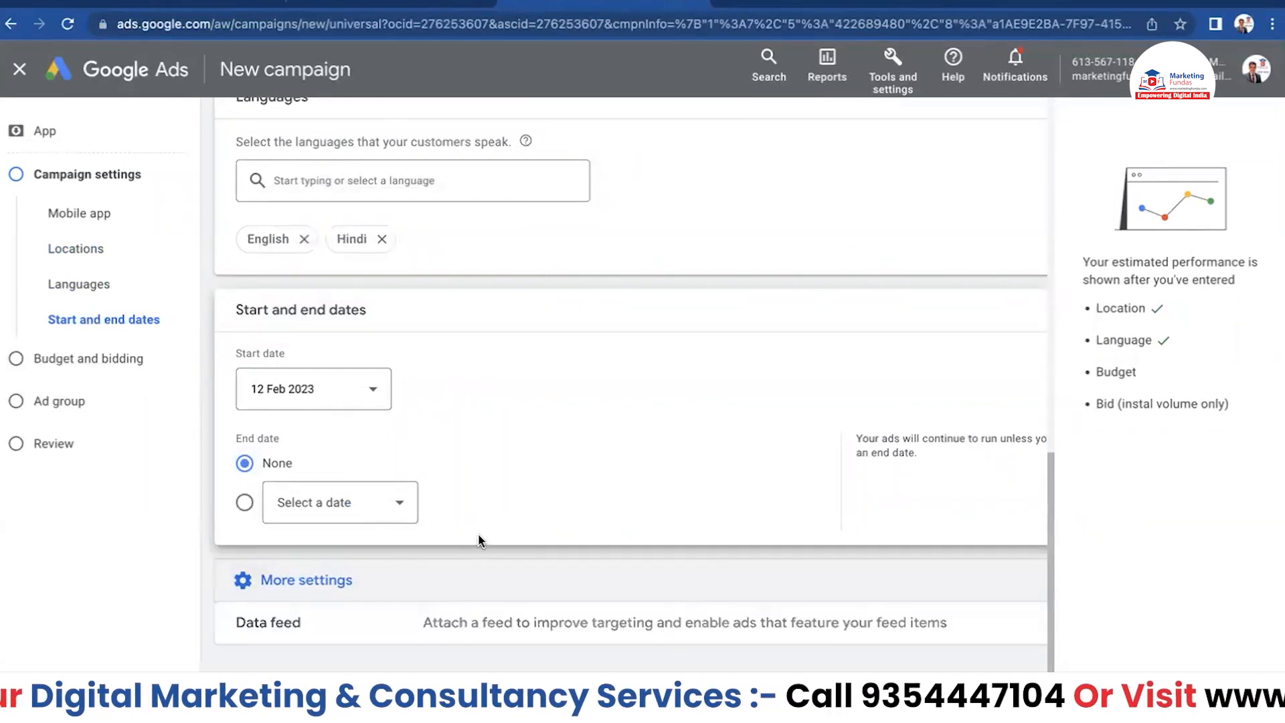
pyautogui.scroll(-2, 497, 540)
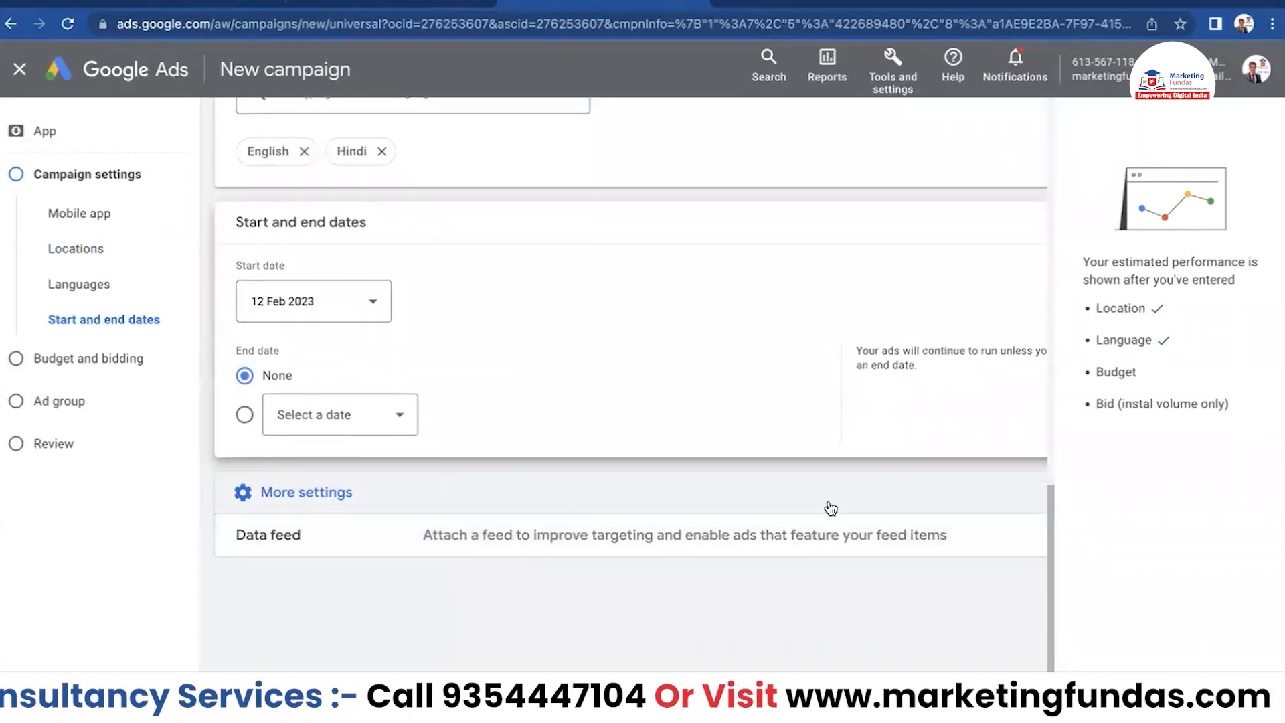
pyautogui.hscroll(1, 1011, 600)
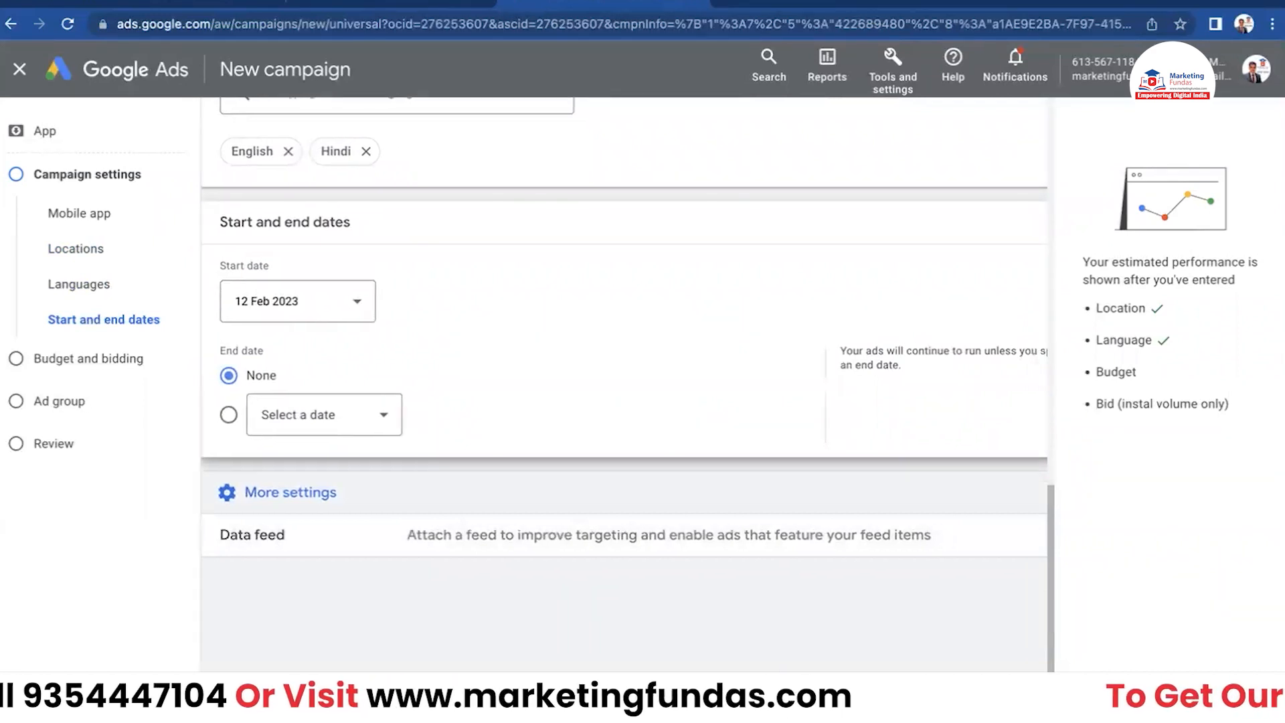
pyautogui.scroll(-2, 1011, 600)
pyautogui.click(1008, 583)
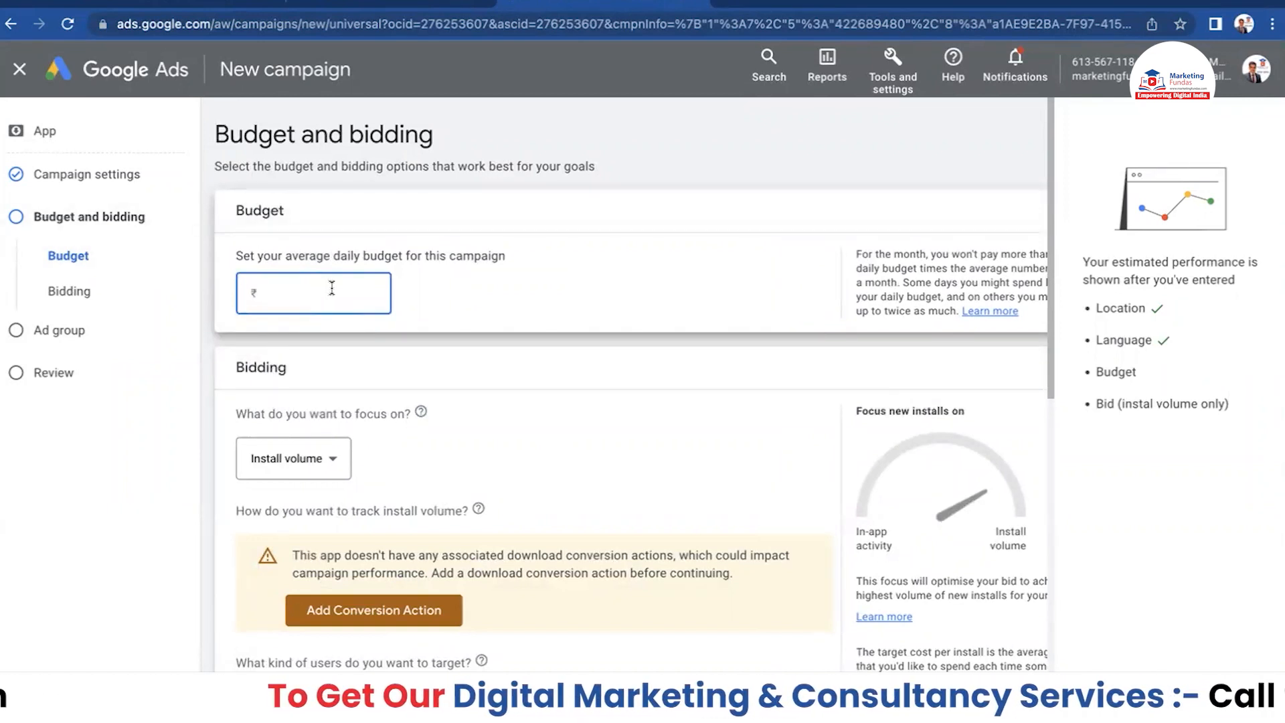
# Set the average daily budget to ₹1000 and check the bidding focus choices, keeping Install volume.
pyautogui.write('1000')
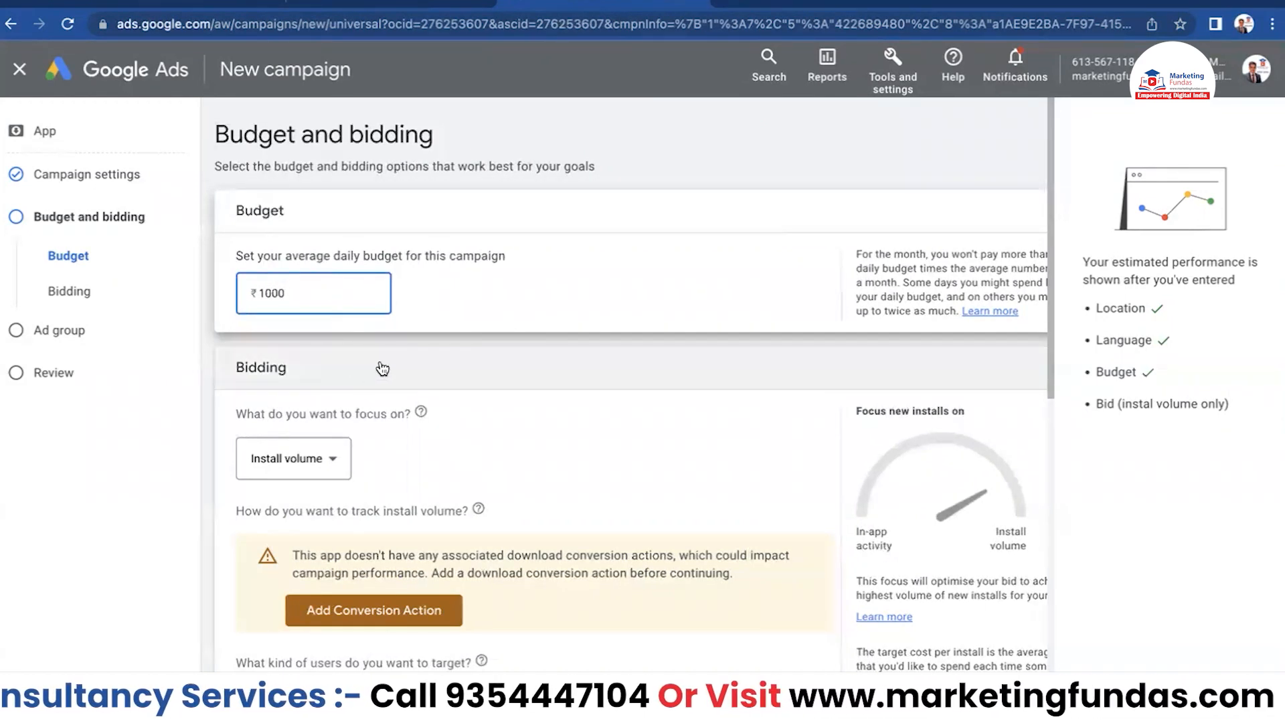
pyautogui.scroll(-1, 402, 364)
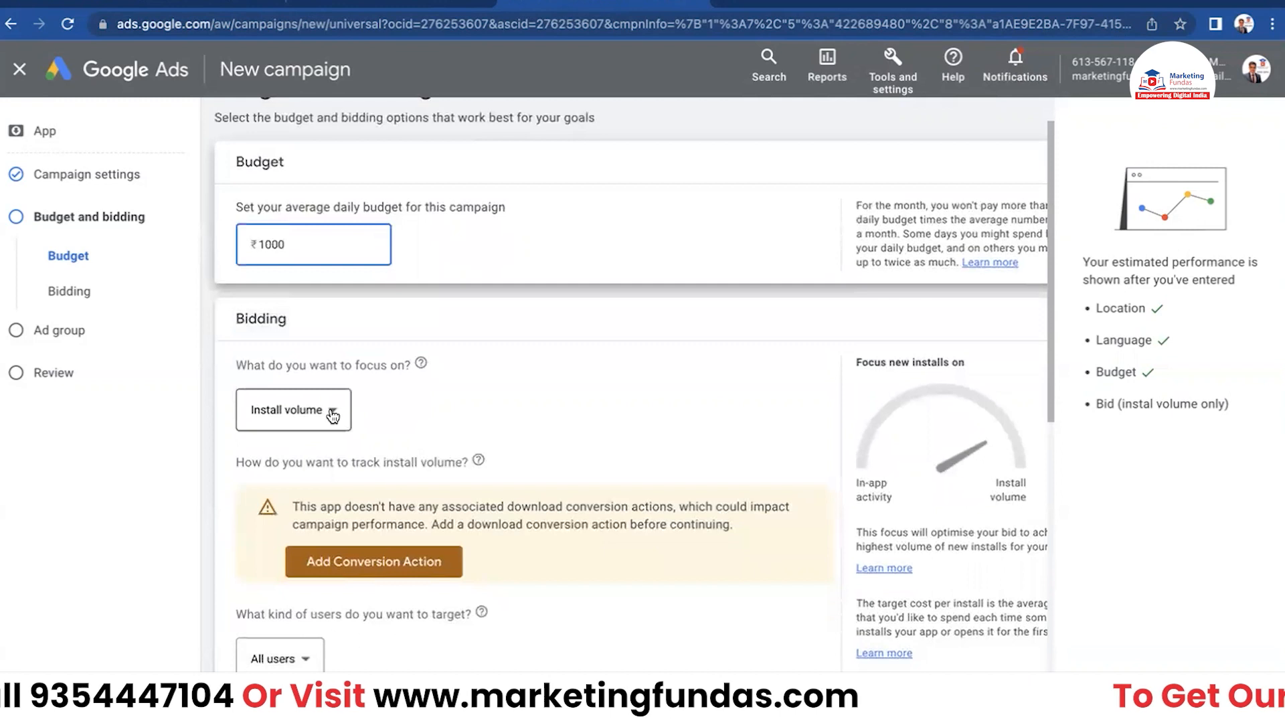
pyautogui.click(332, 416)
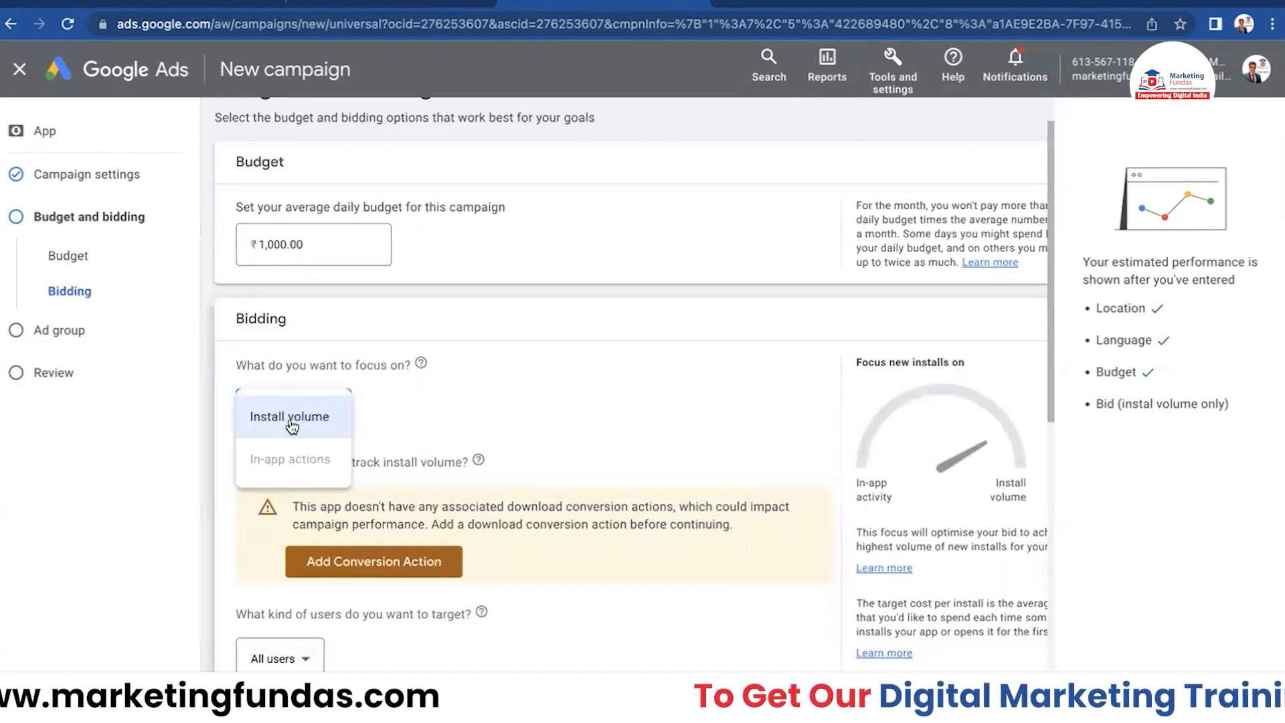
pyautogui.moveTo(311, 459)
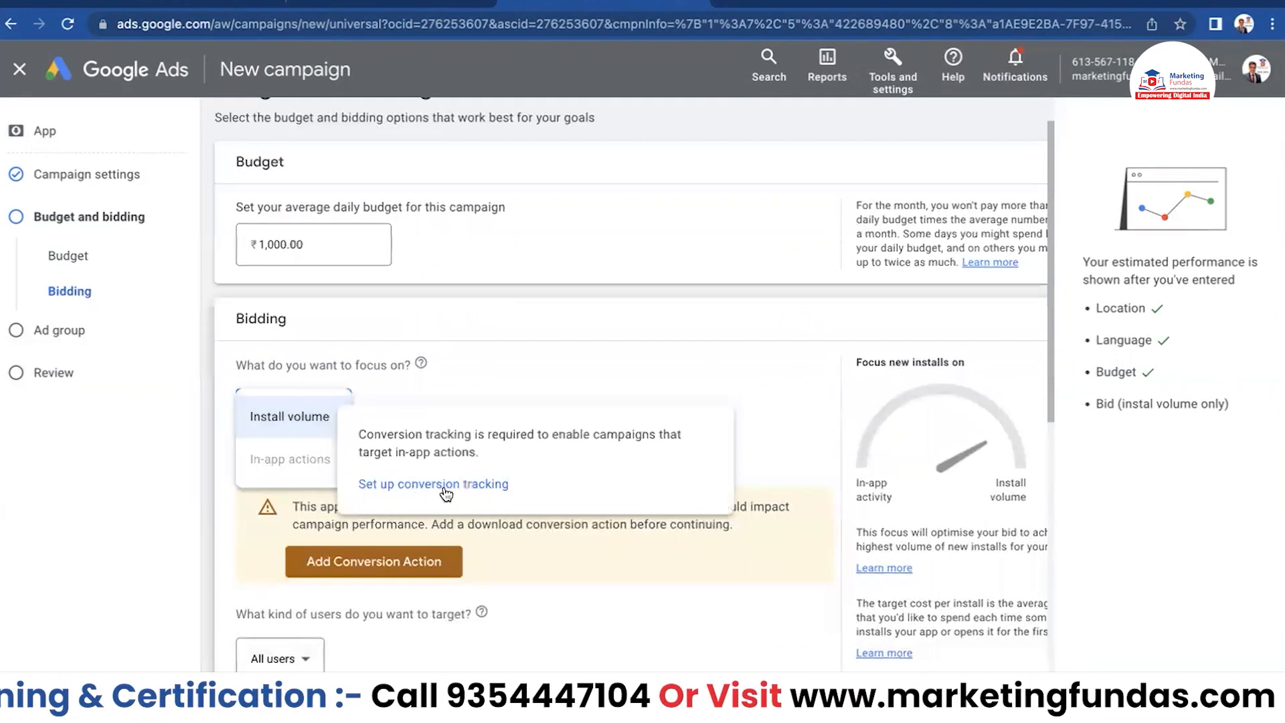
pyautogui.click(550, 360)
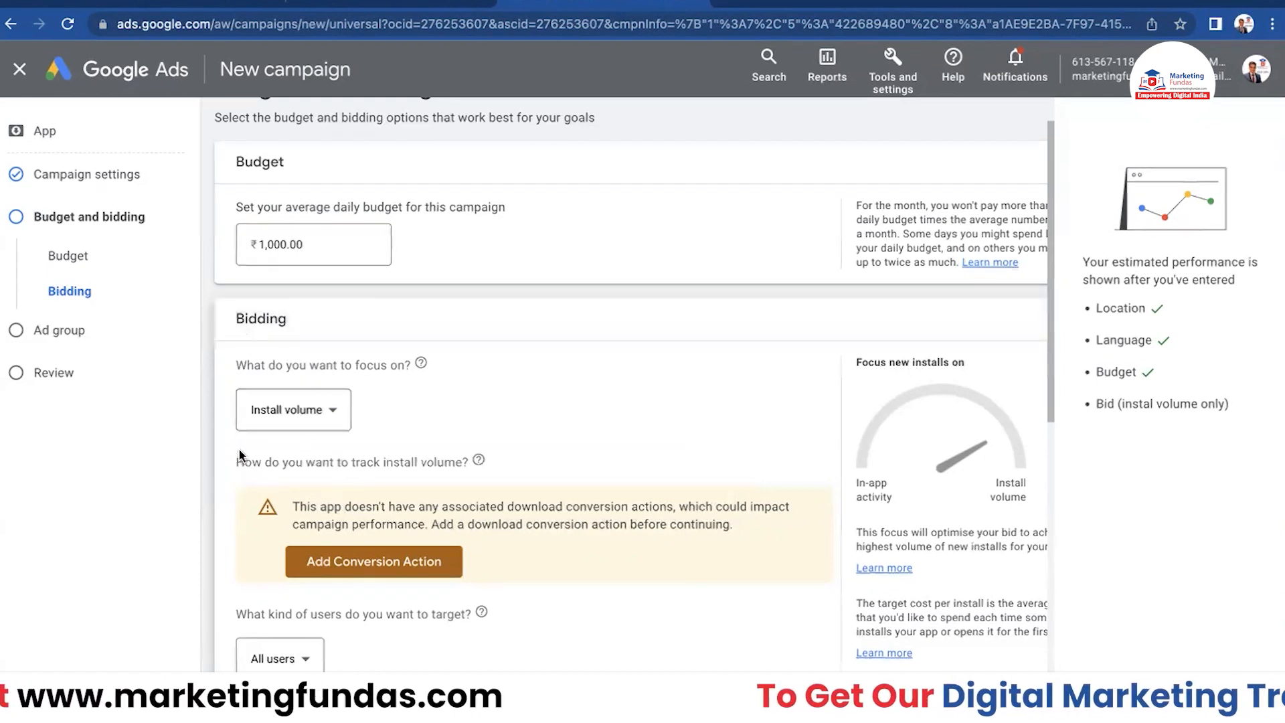
# Review the install tracking section and the choices for the kind of users to target, keeping All users.
pyautogui.scroll(-1, 423, 396)
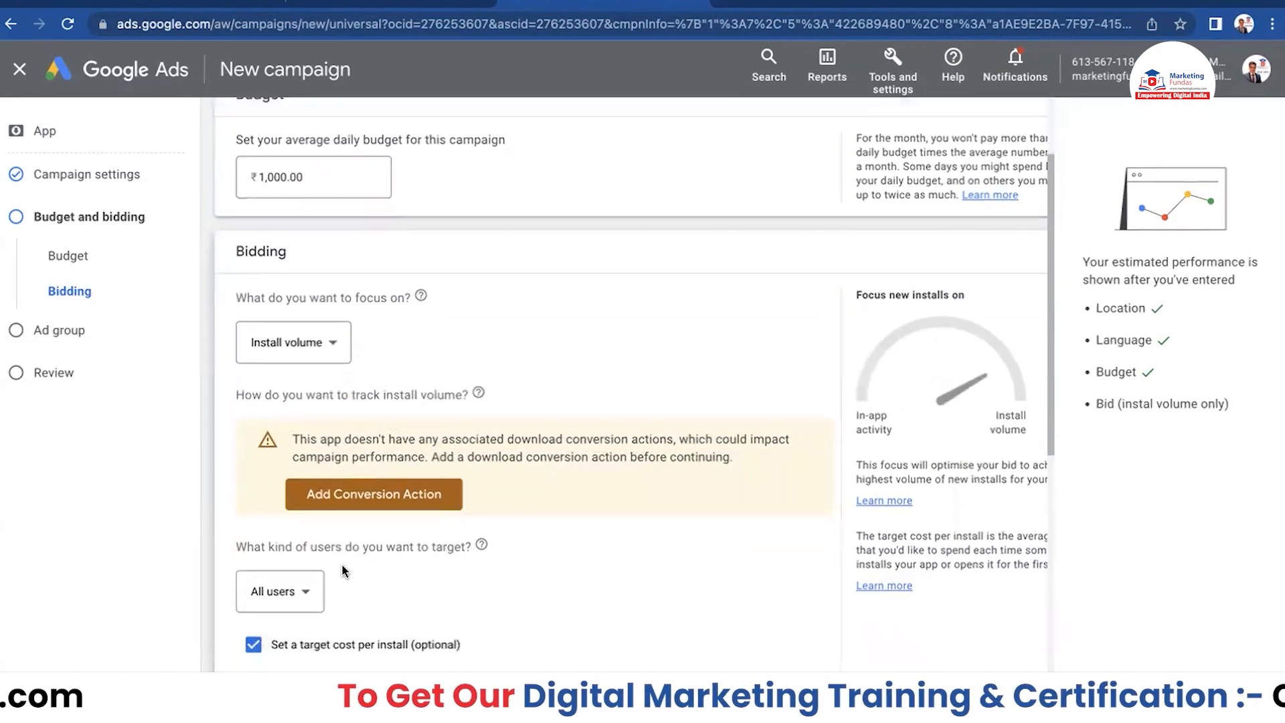
pyautogui.scroll(-1, 392, 518)
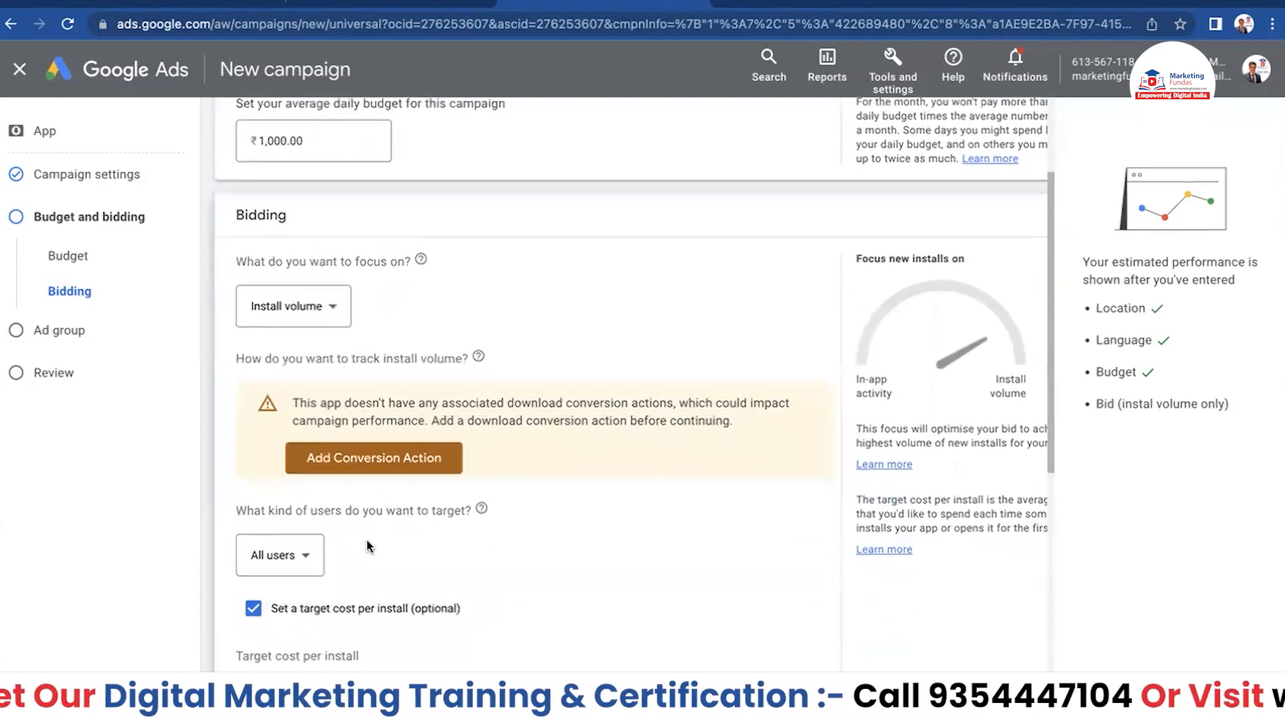
pyautogui.scroll(-2, 368, 547)
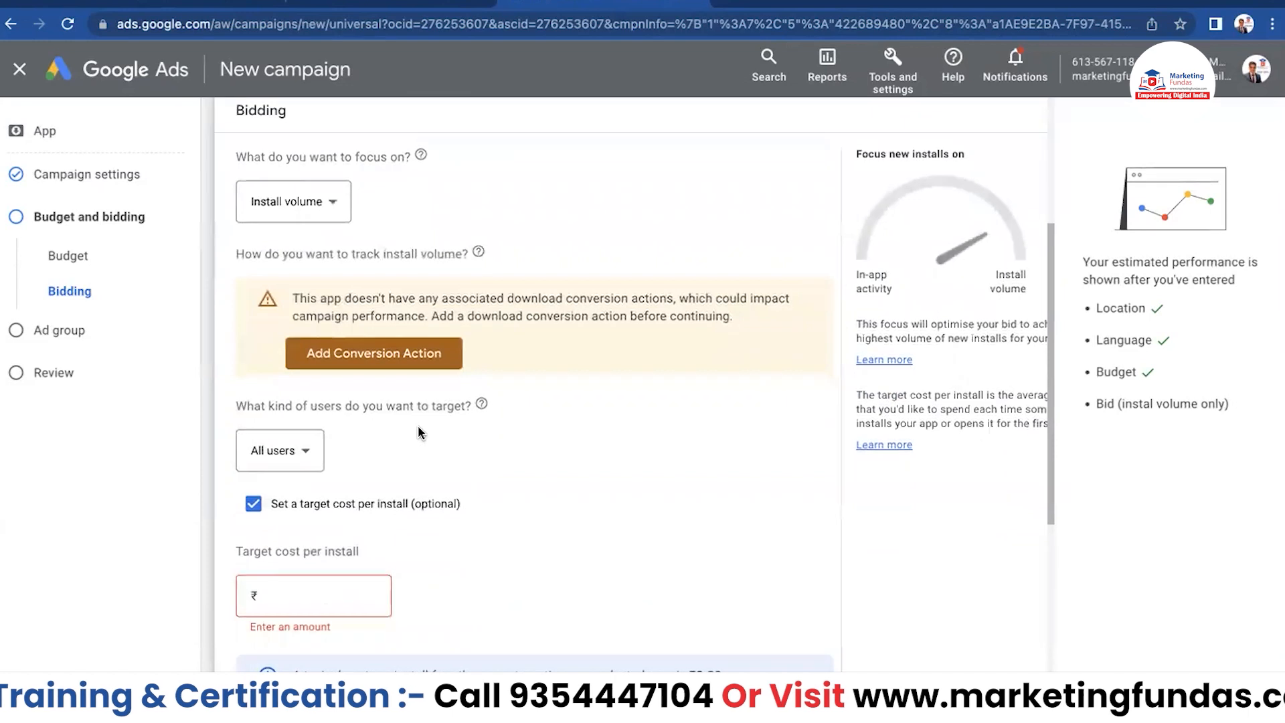
pyautogui.click(302, 454)
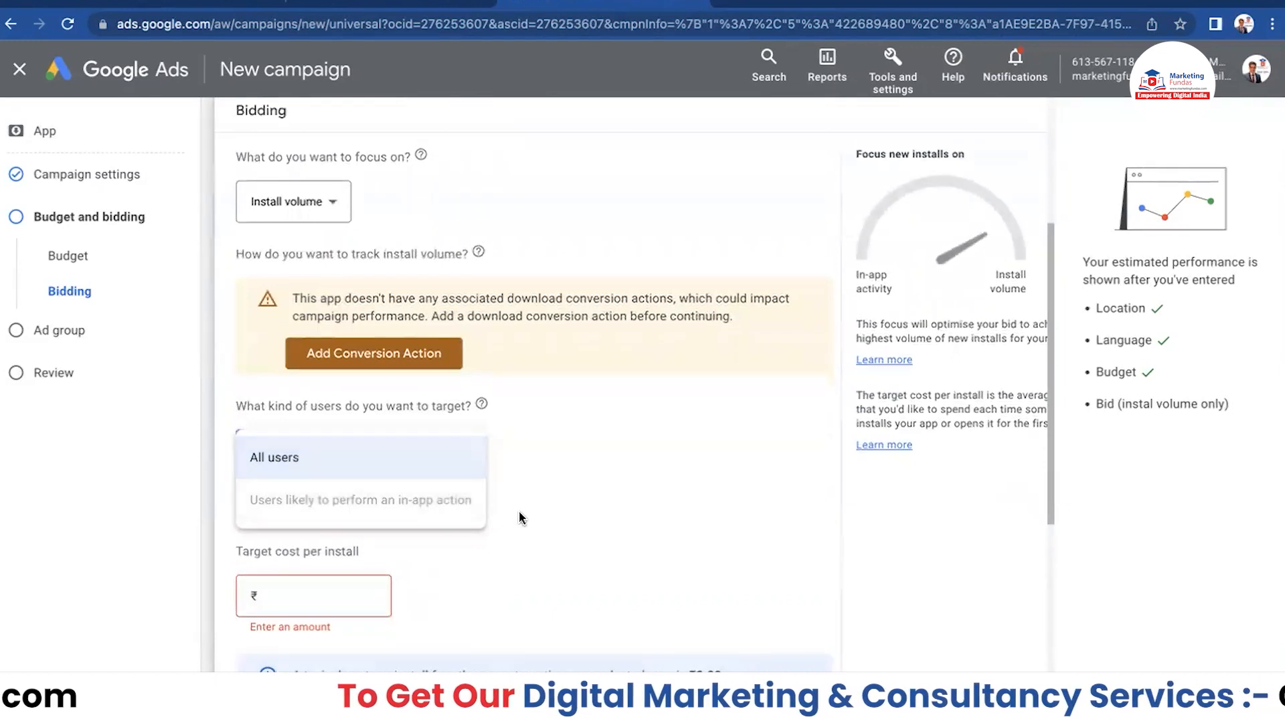
pyautogui.click(543, 472)
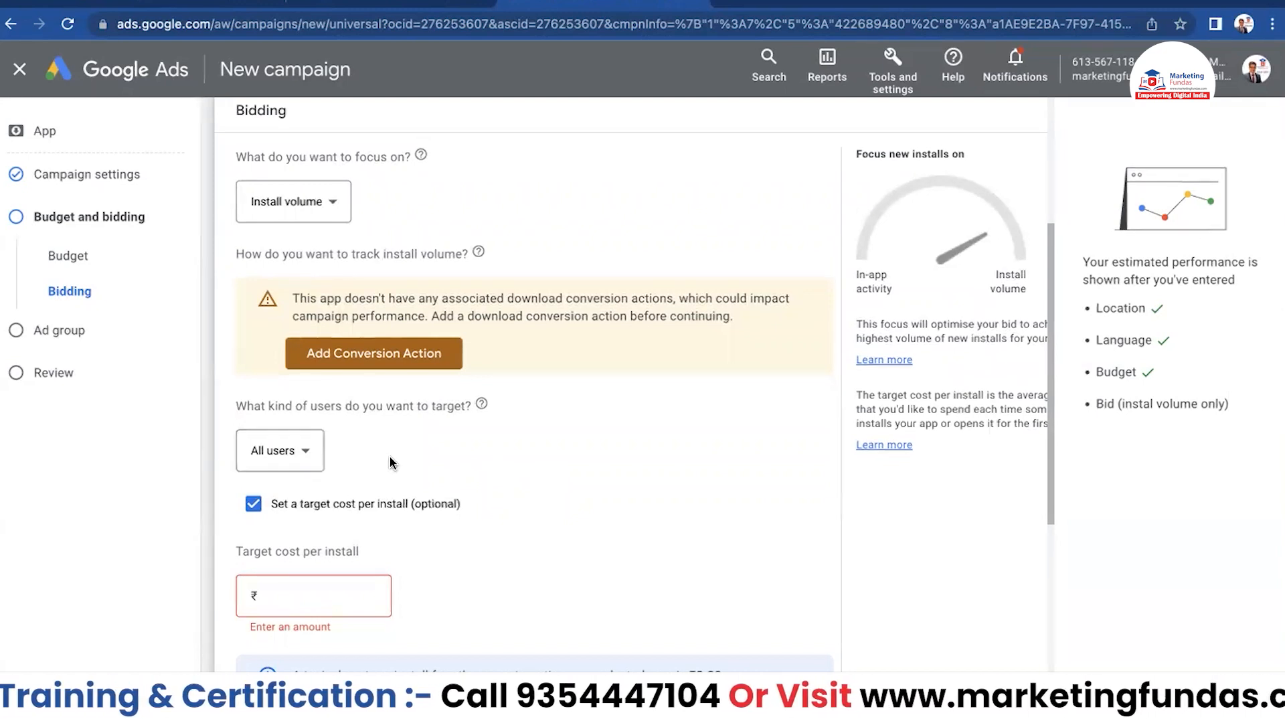
# Set the target cost per install to ₹7 and continue to the ad group stage.
pyautogui.scroll(-3, 392, 462)
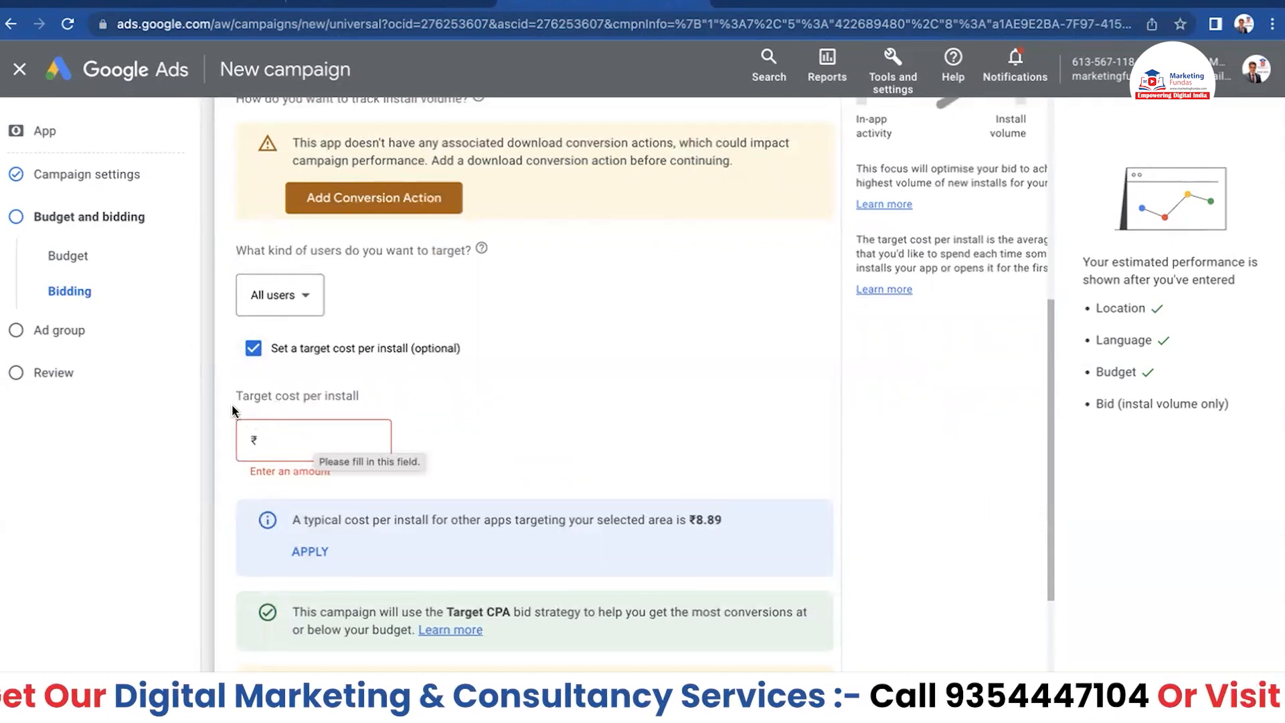
pyautogui.click(284, 436)
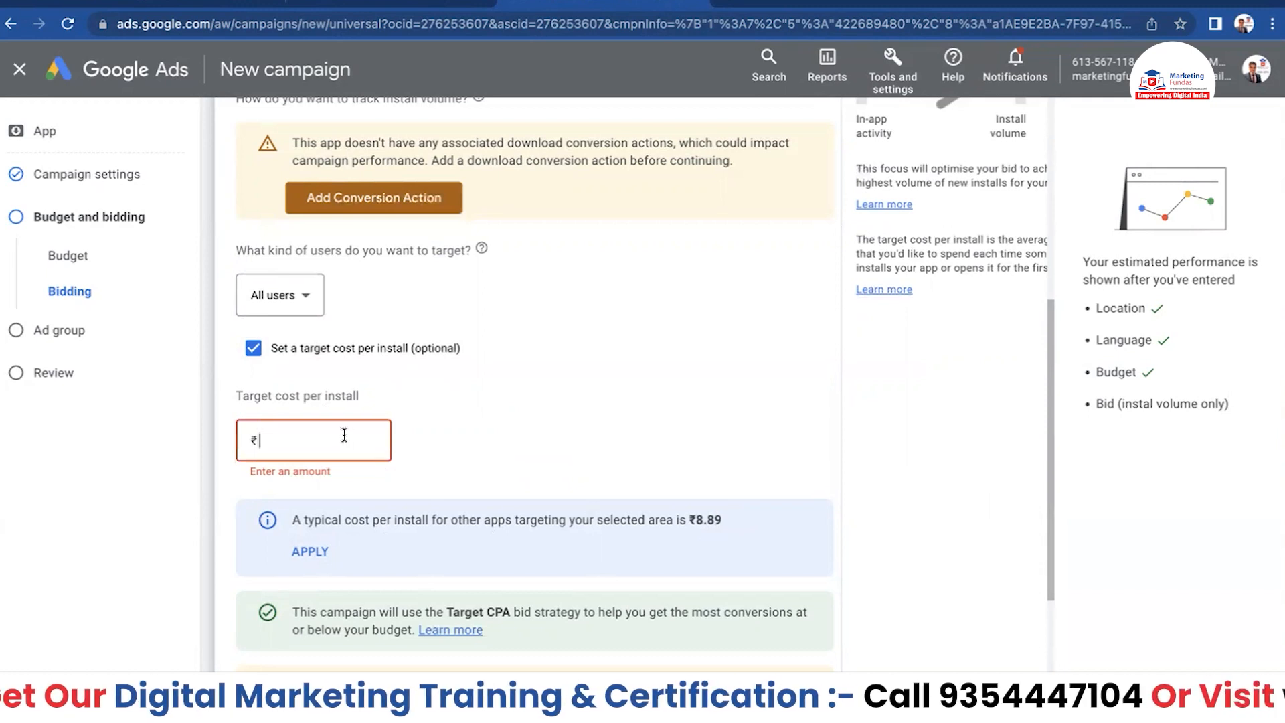
pyautogui.write('7')
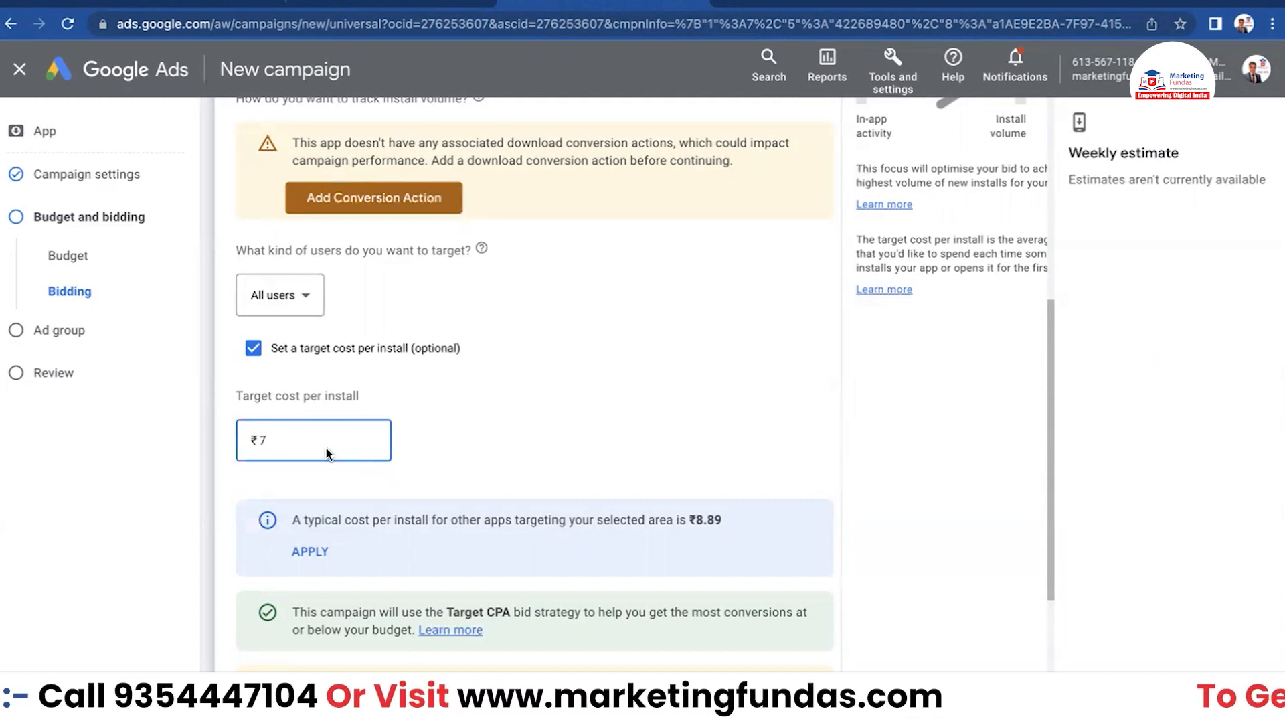
pyautogui.scroll(-3, 432, 483)
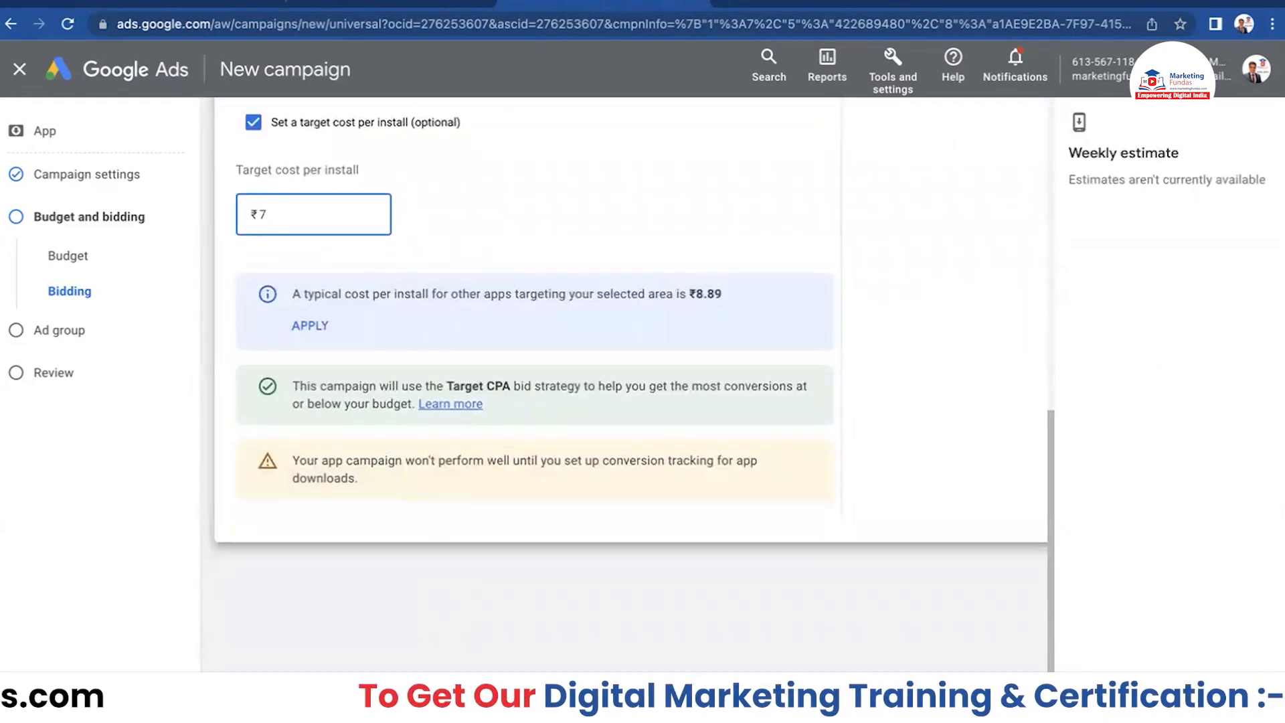
pyautogui.hscroll(1, 437, 490)
pyautogui.hscroll(2, 623, 335)
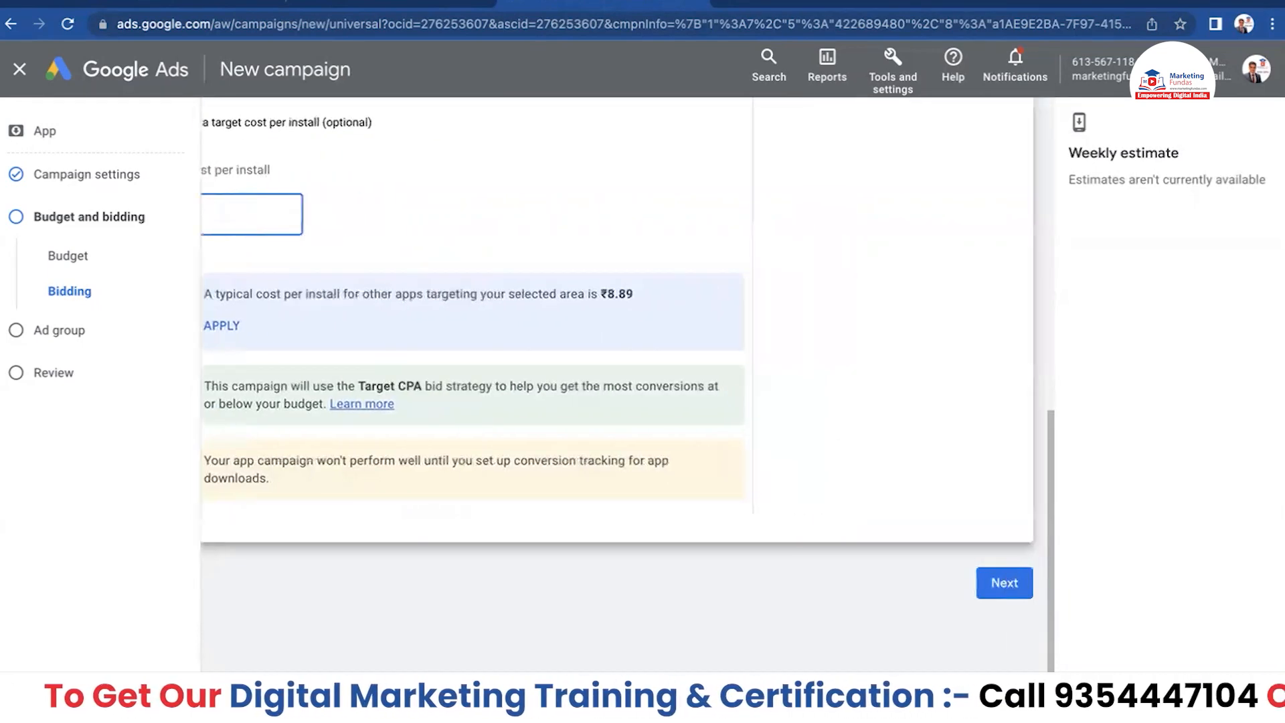
pyautogui.click(1004, 586)
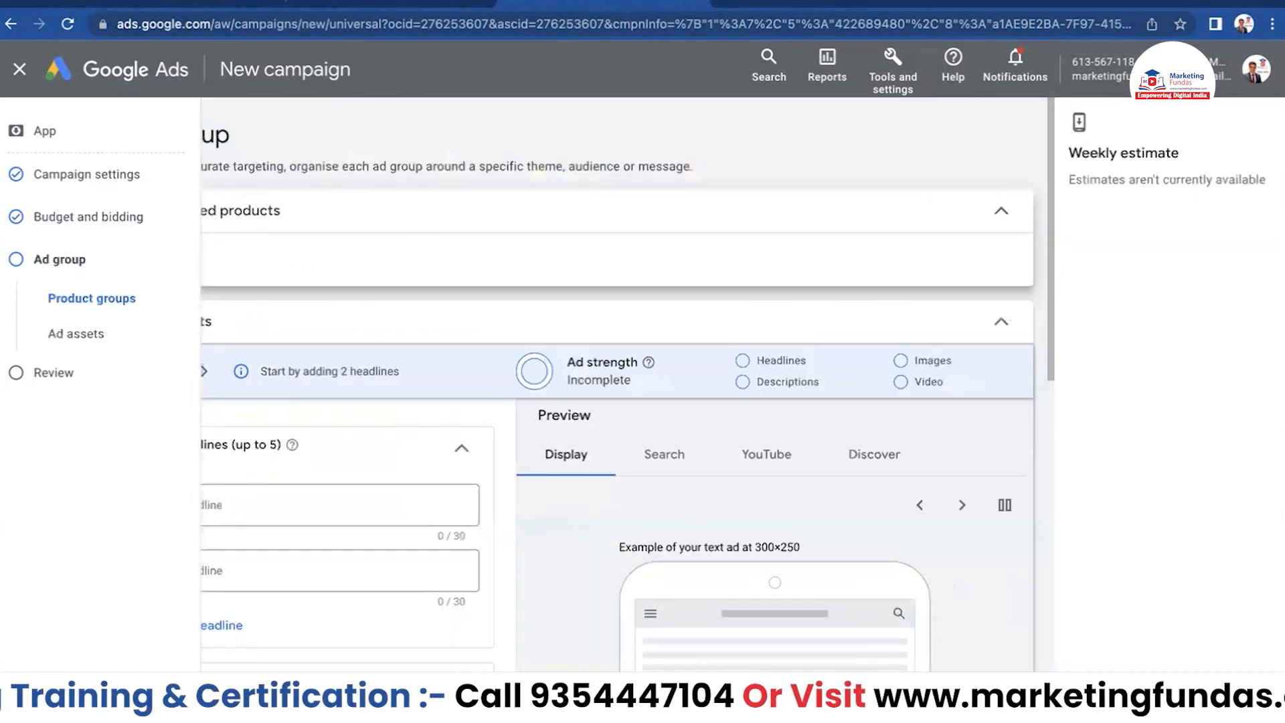
# Examine the ad group's prioritised products and ad assets sections, including the headline fields and ad preview.
pyautogui.hscroll(-2, 623, 384)
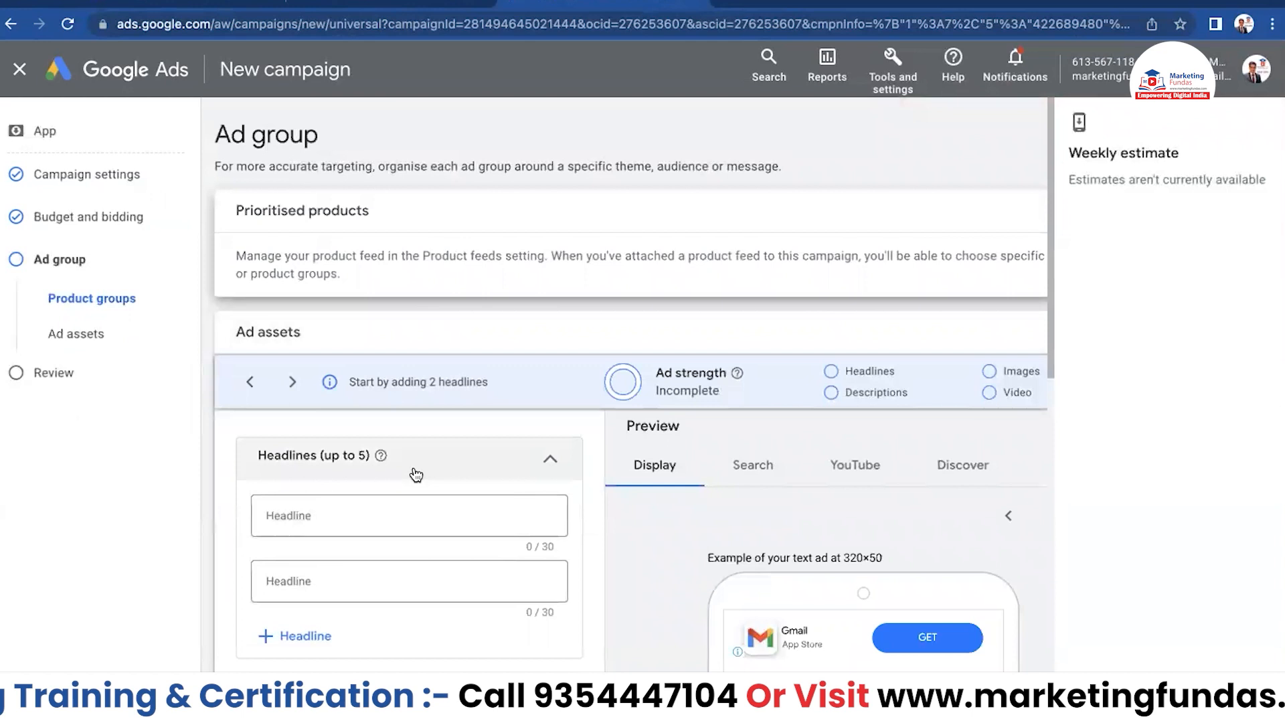
pyautogui.scroll(-1, 416, 474)
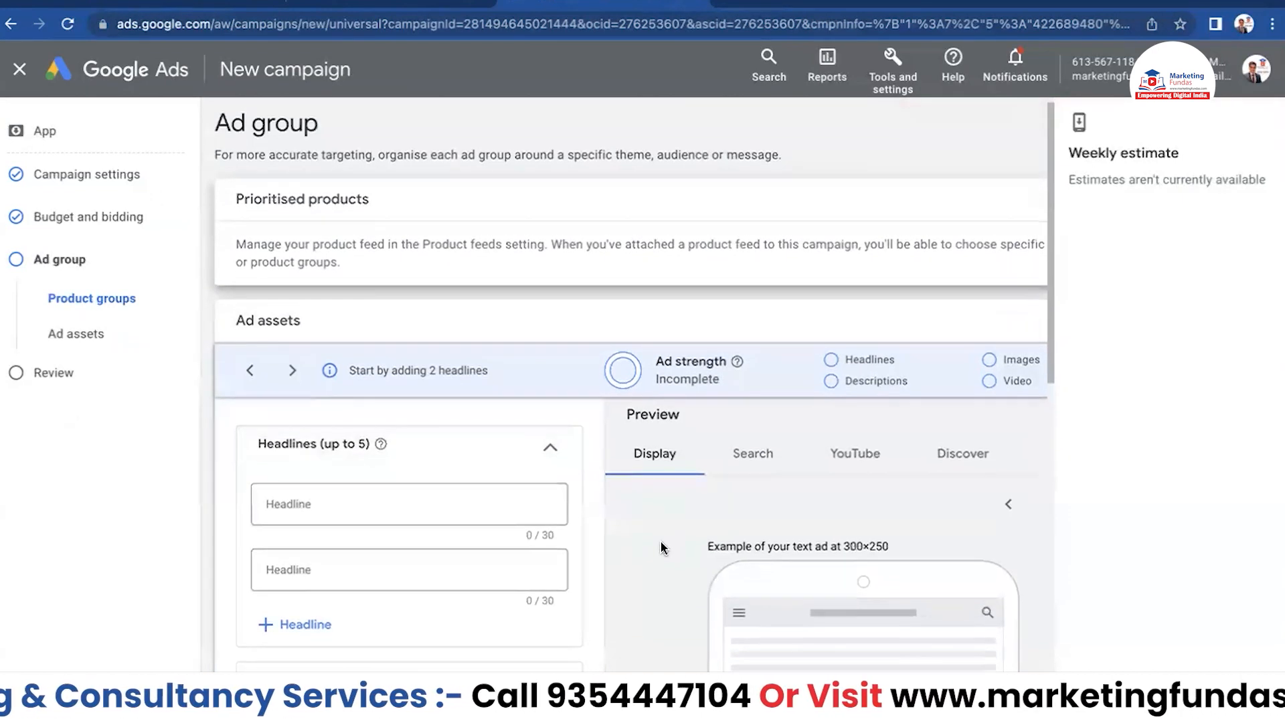
pyautogui.scroll(-1, 661, 542)
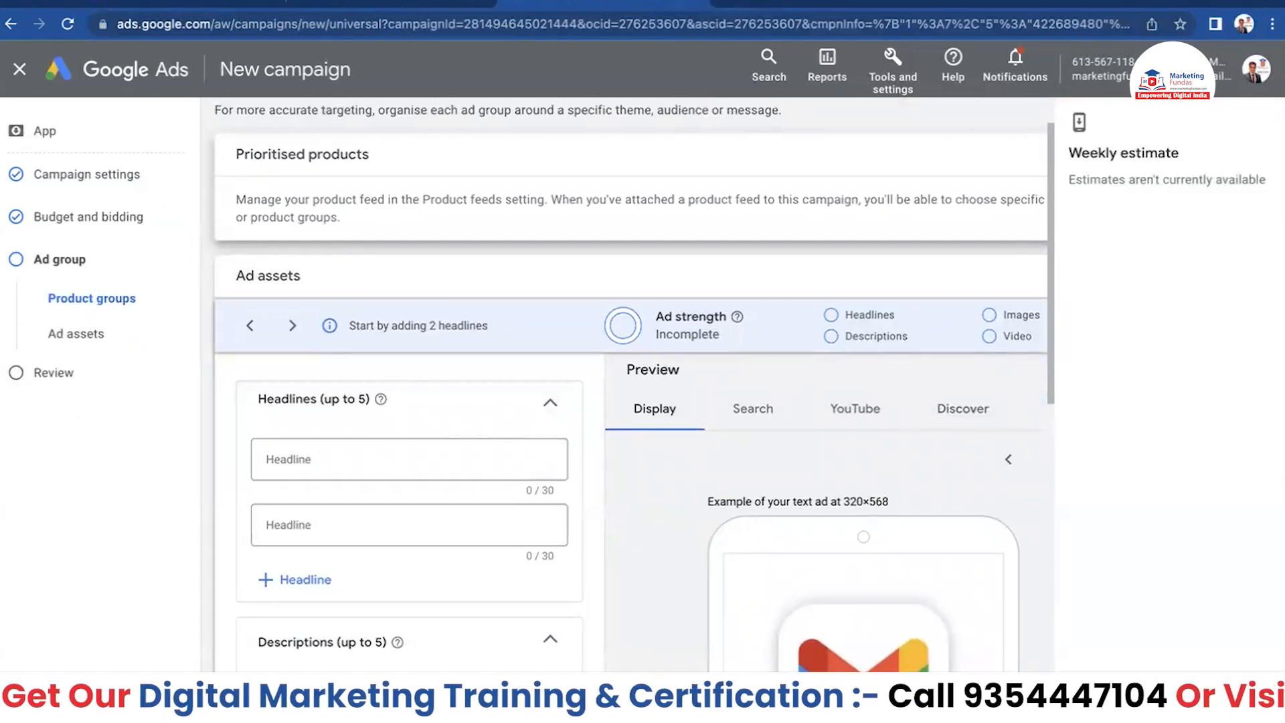
# Enter "Digital Marketing Courses App" as the first headline of the ad group.
pyautogui.hscroll(1, 629, 385)
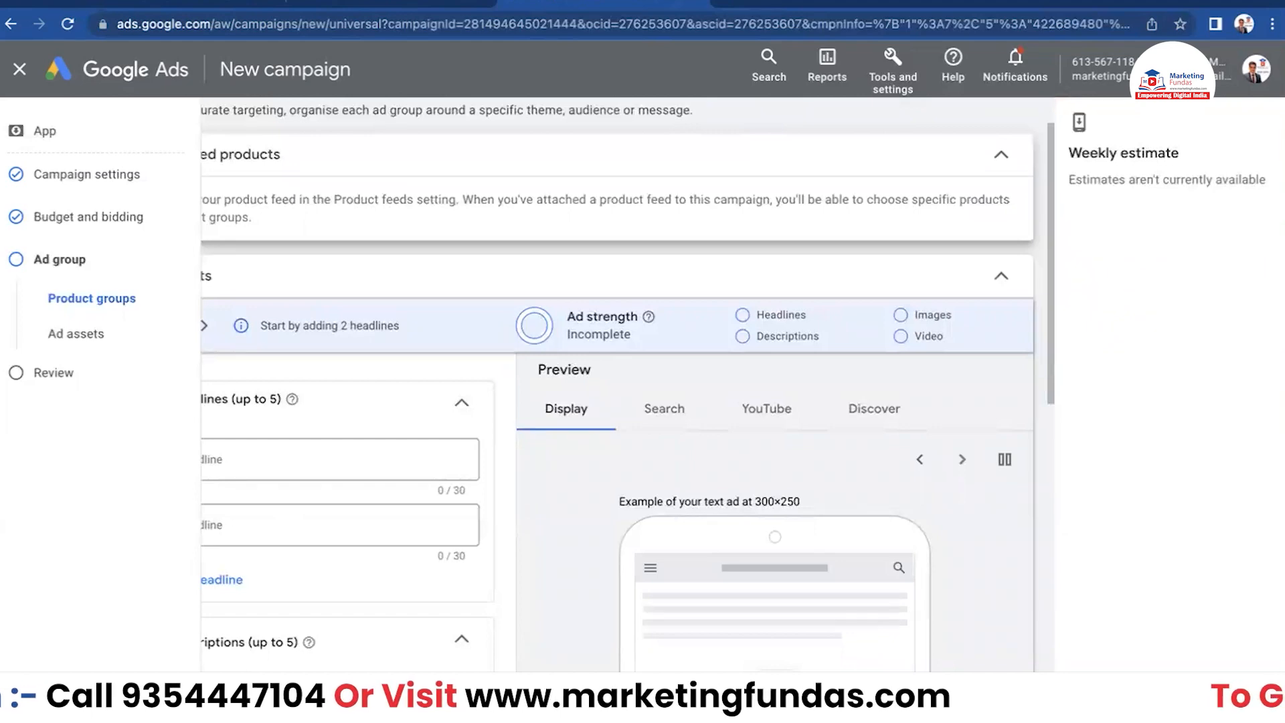
pyautogui.hscroll(-2, 622, 385)
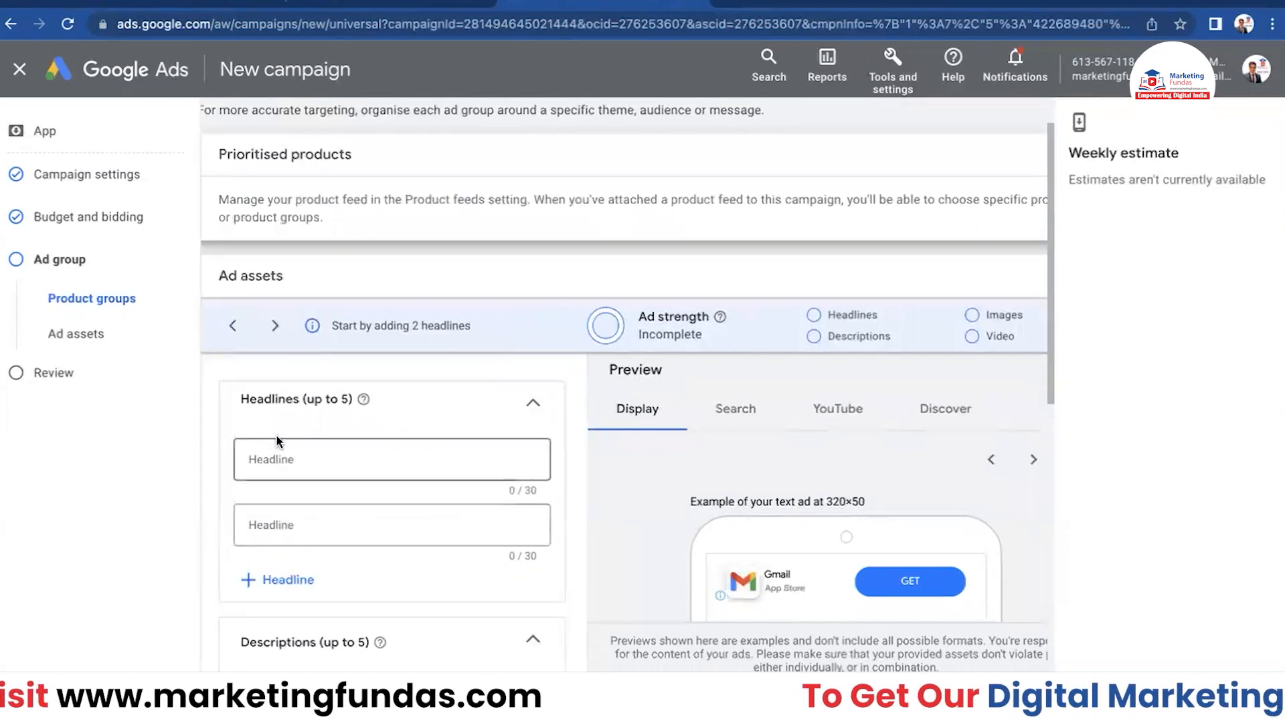
pyautogui.click(358, 460)
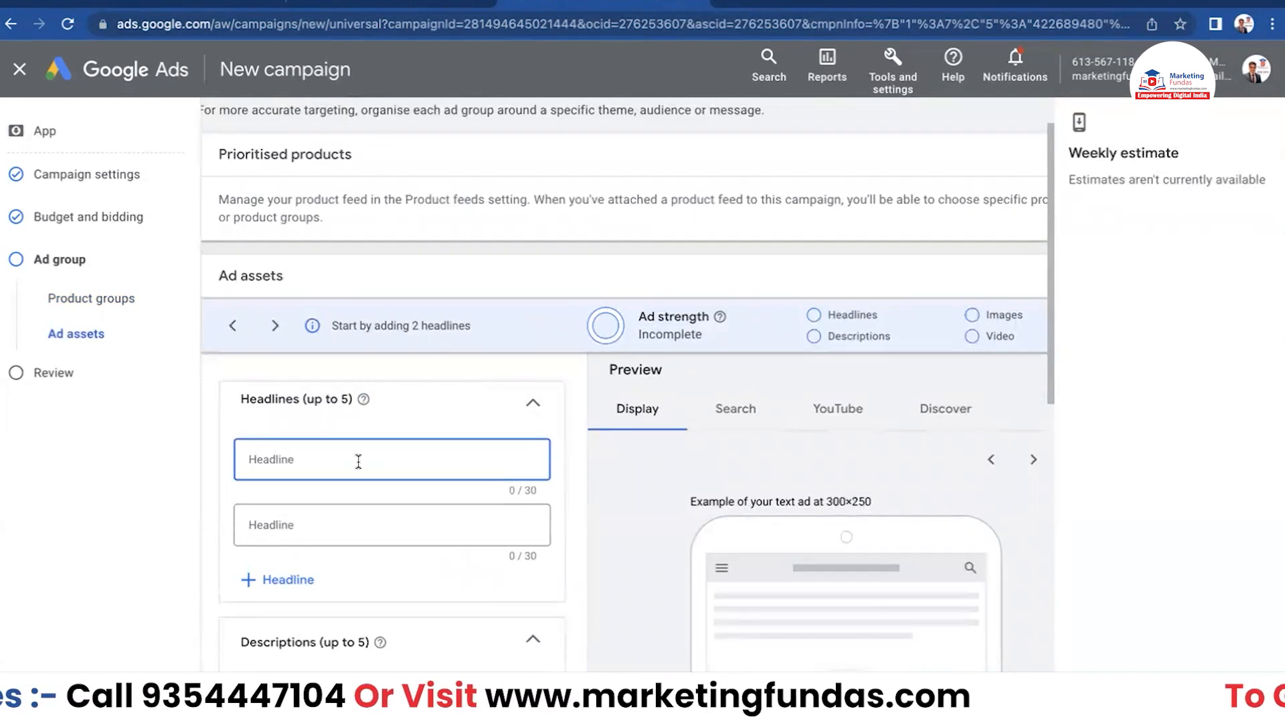
pyautogui.write('Di')
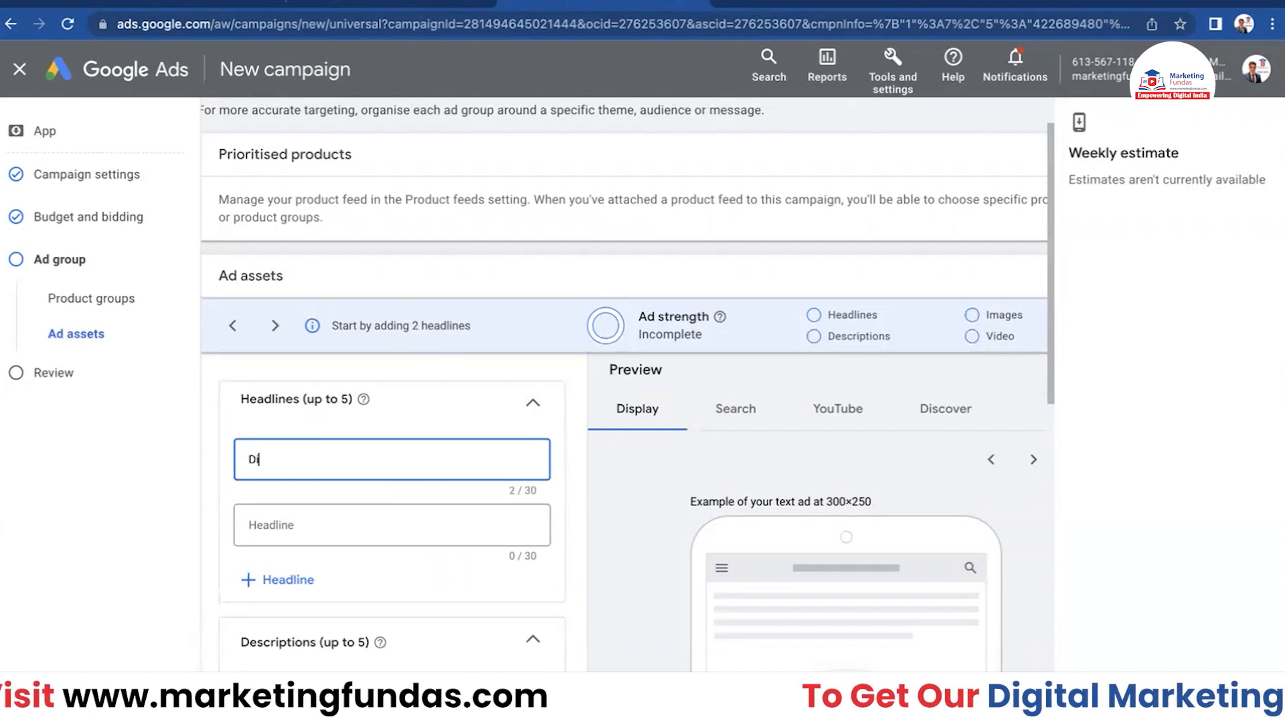
pyautogui.write('gital')
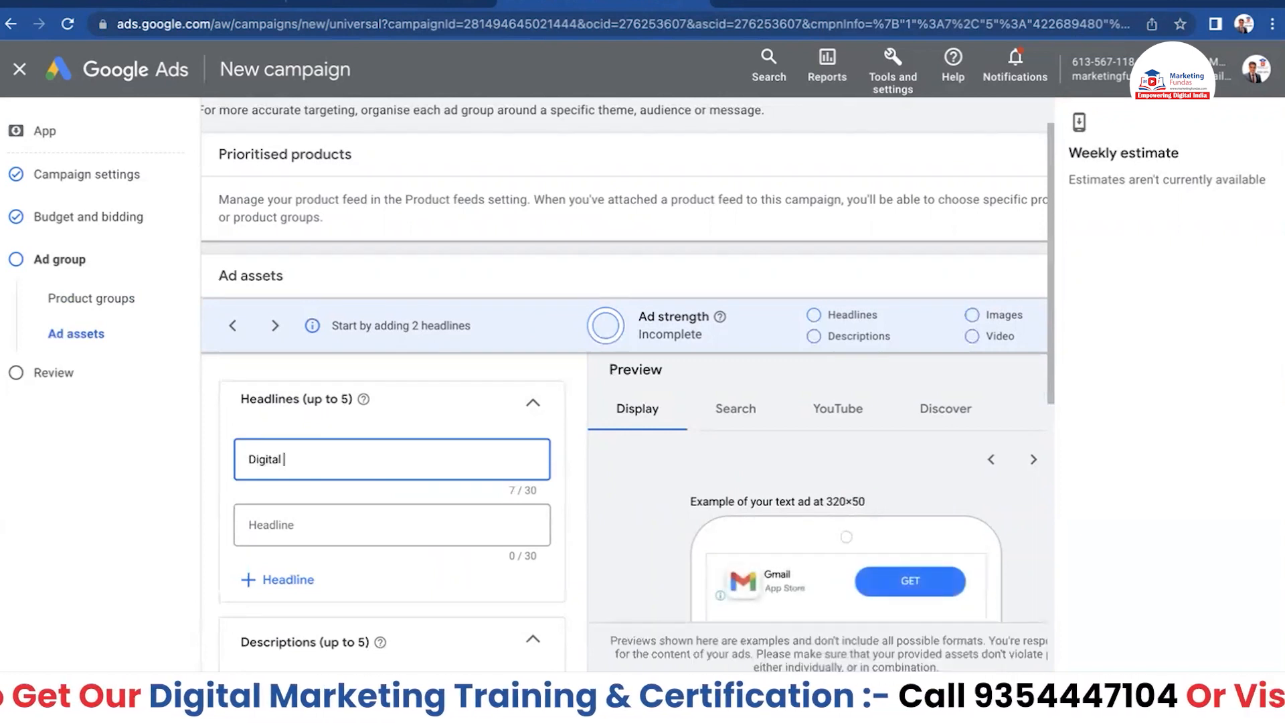
pyautogui.write(' Ma')
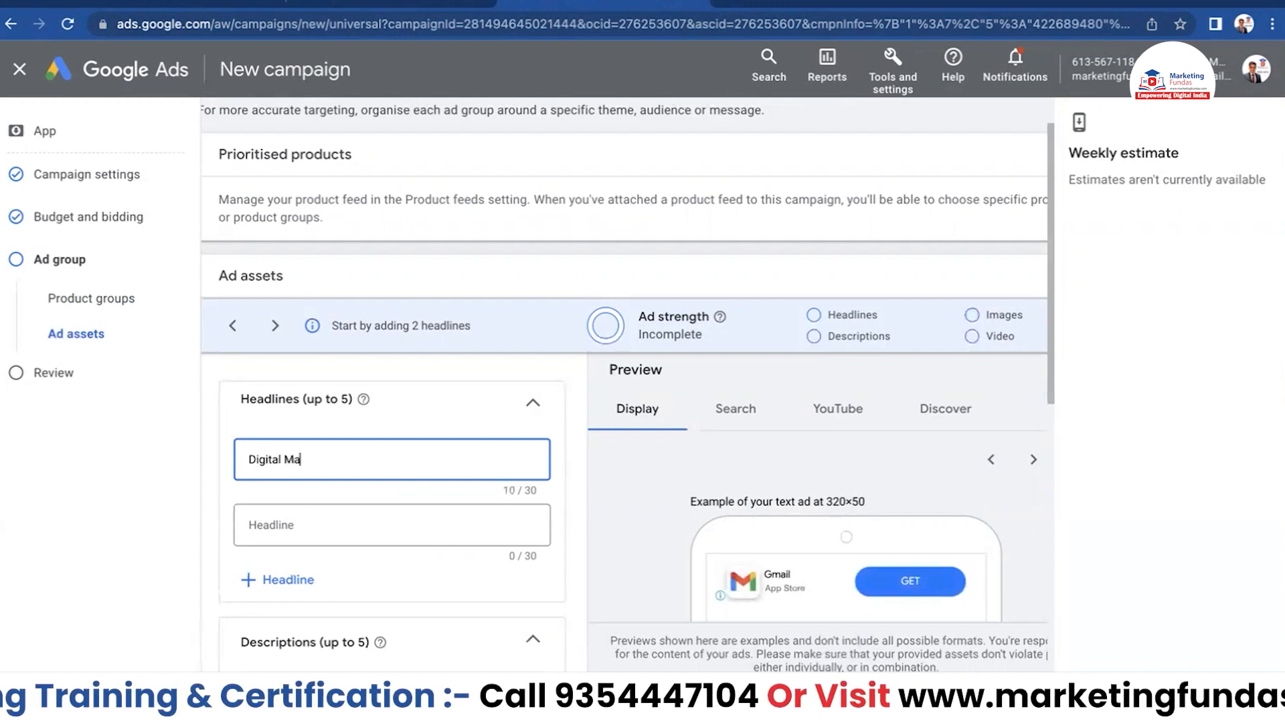
pyautogui.write('rketing Courses App')
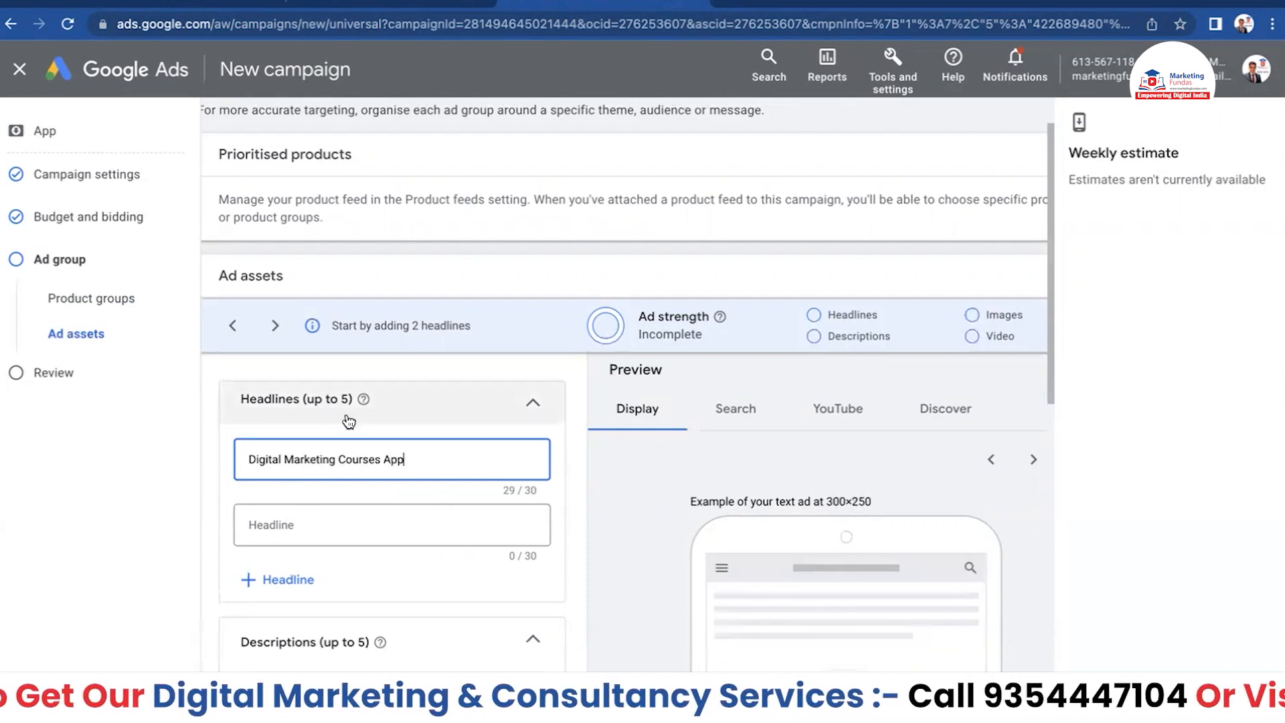
# Enter "Best App for Learning" as the second headline.
pyautogui.click(376, 527)
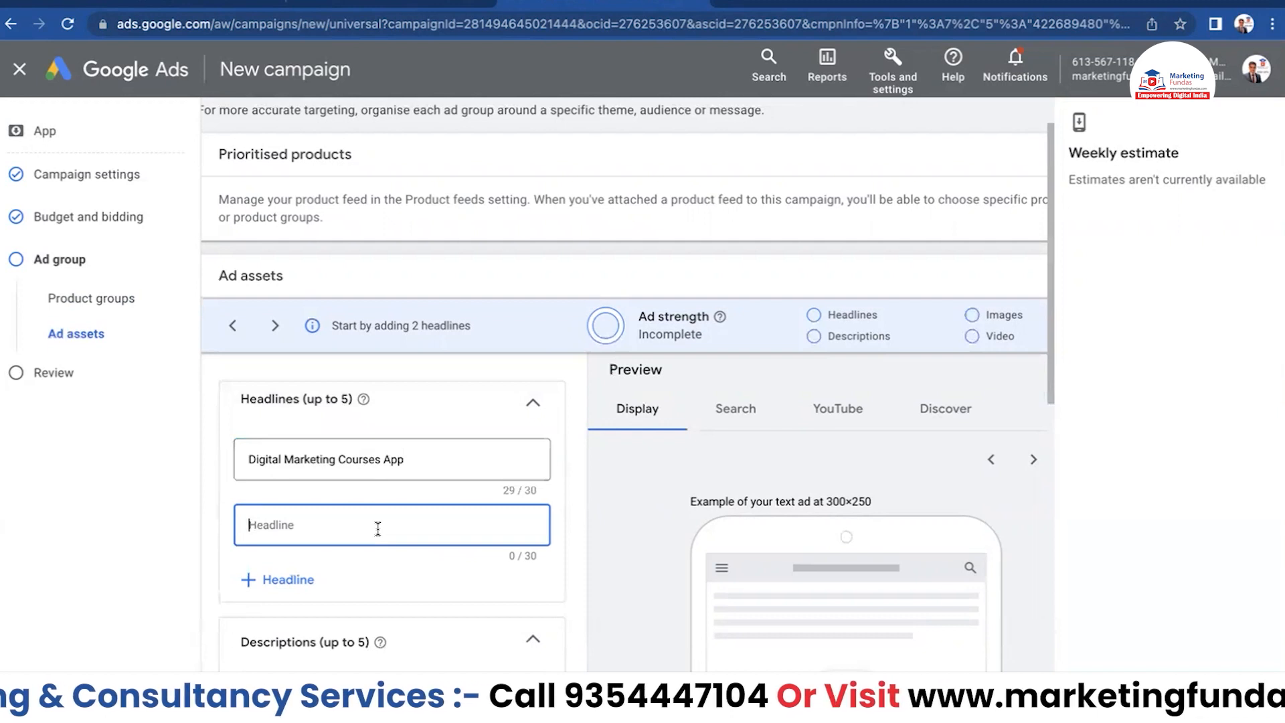
pyautogui.write('Best App')
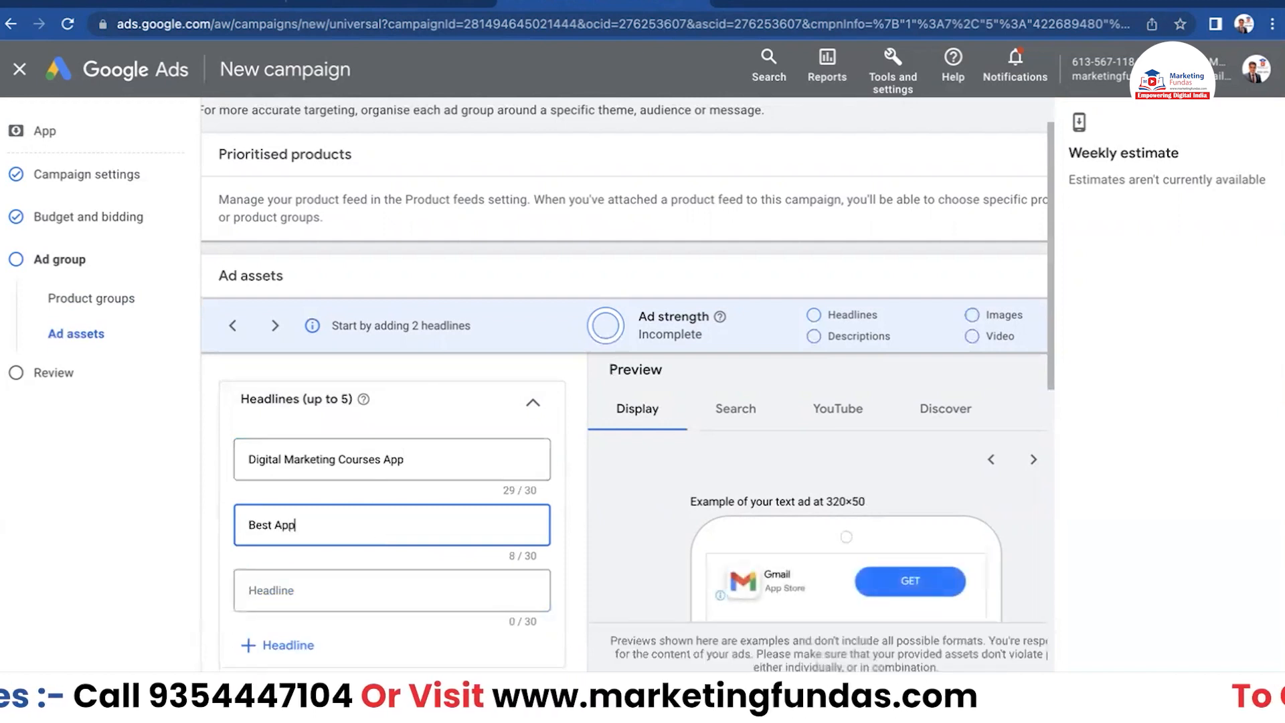
pyautogui.write(' for')
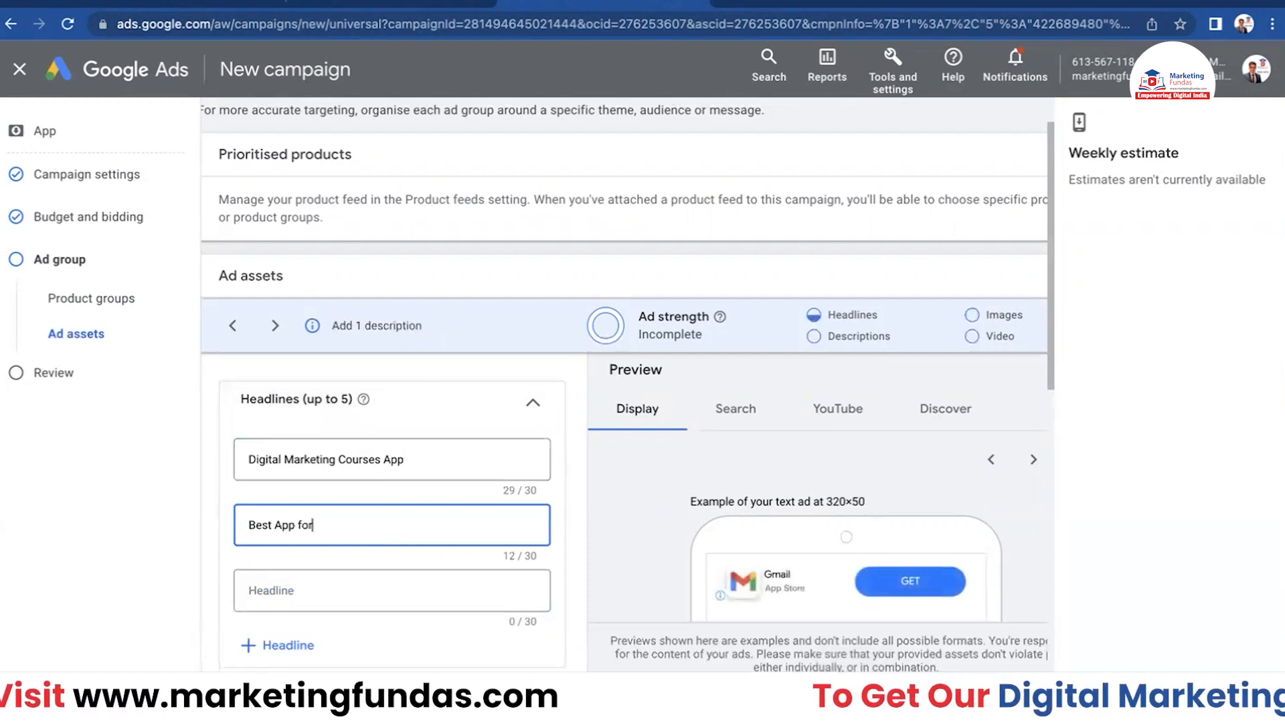
pyautogui.write(' Learning')
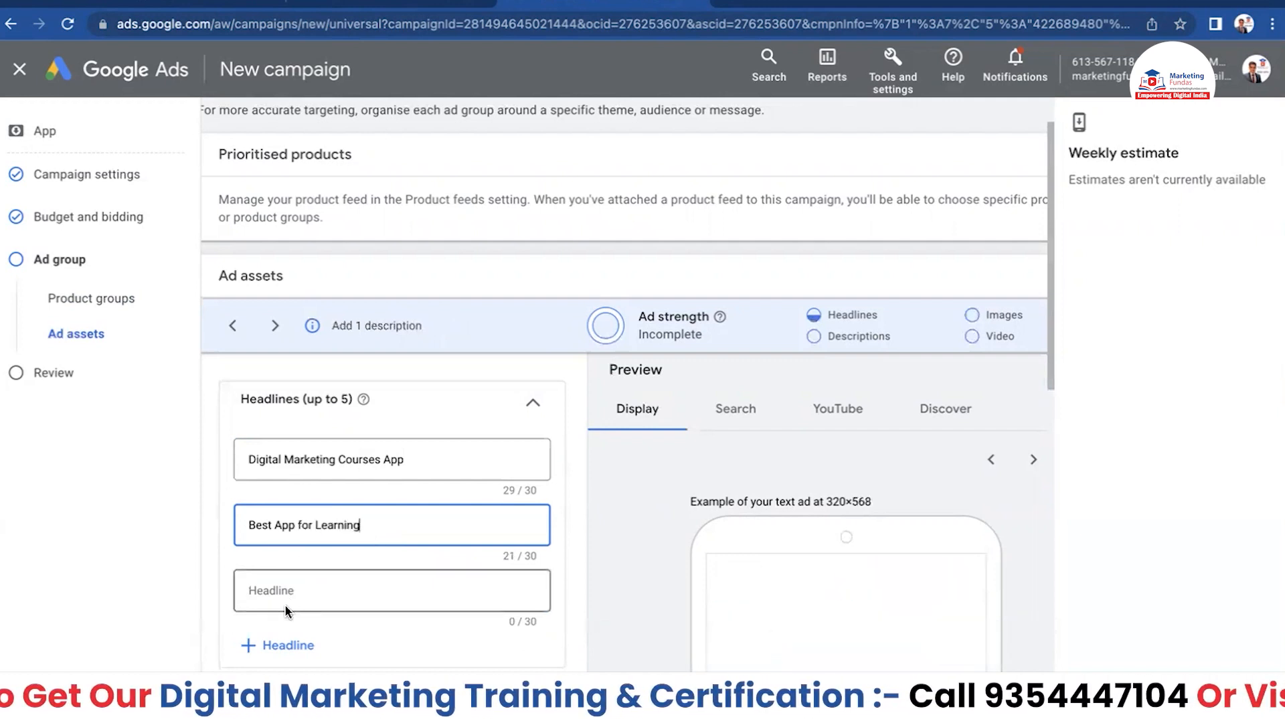
# Enter "No #1 Digital Marketing App" as the third headline.
pyautogui.scroll(-1, 424, 584)
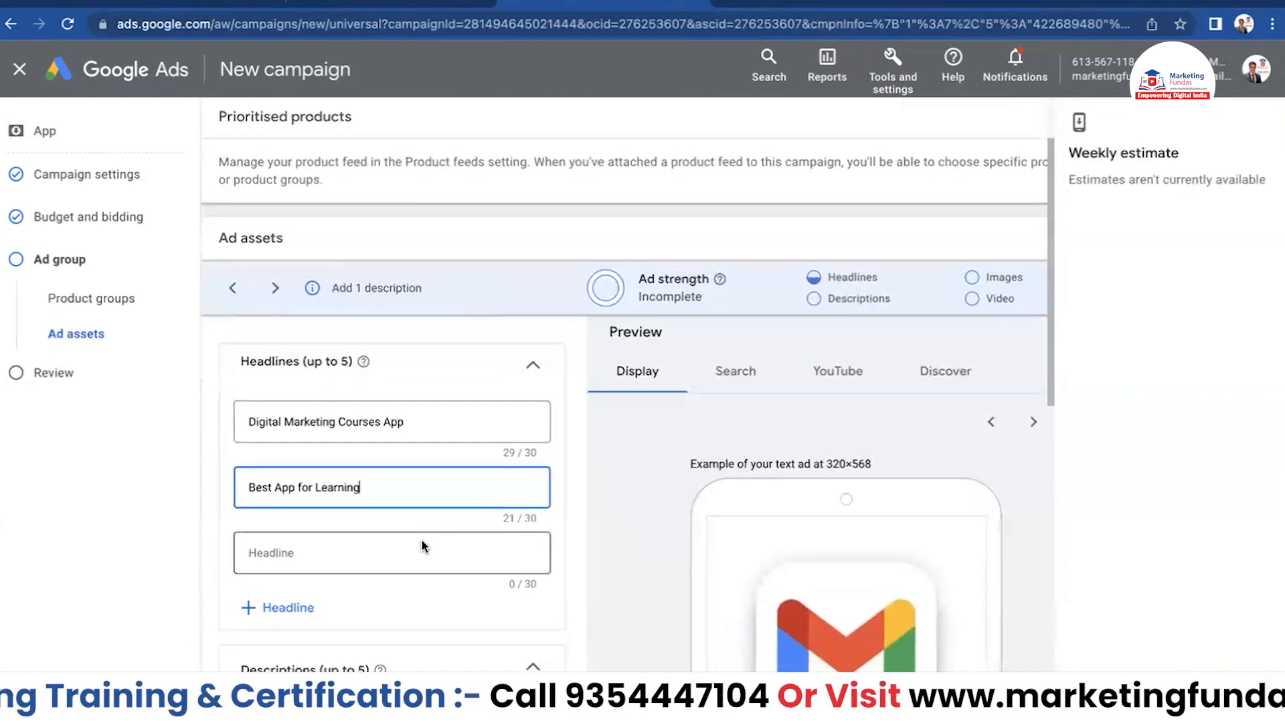
pyautogui.click(399, 552)
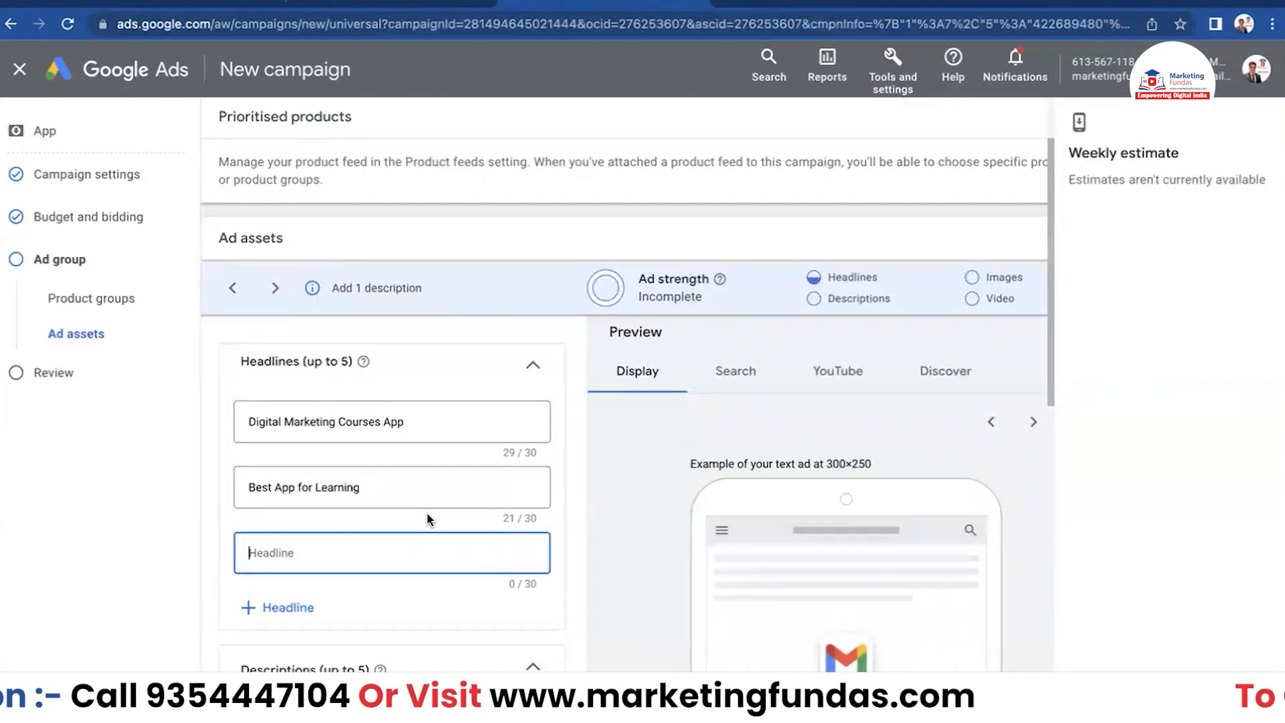
pyautogui.write('No #1 Digital Marke')
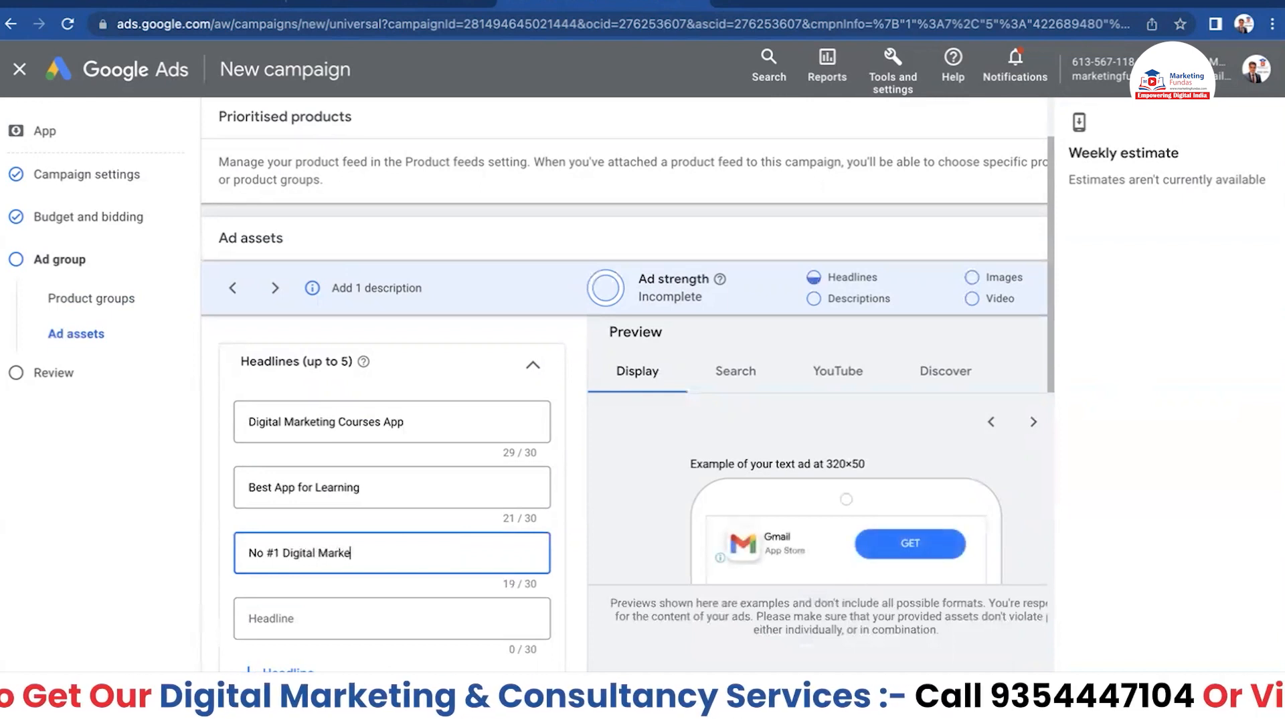
pyautogui.write('pp')
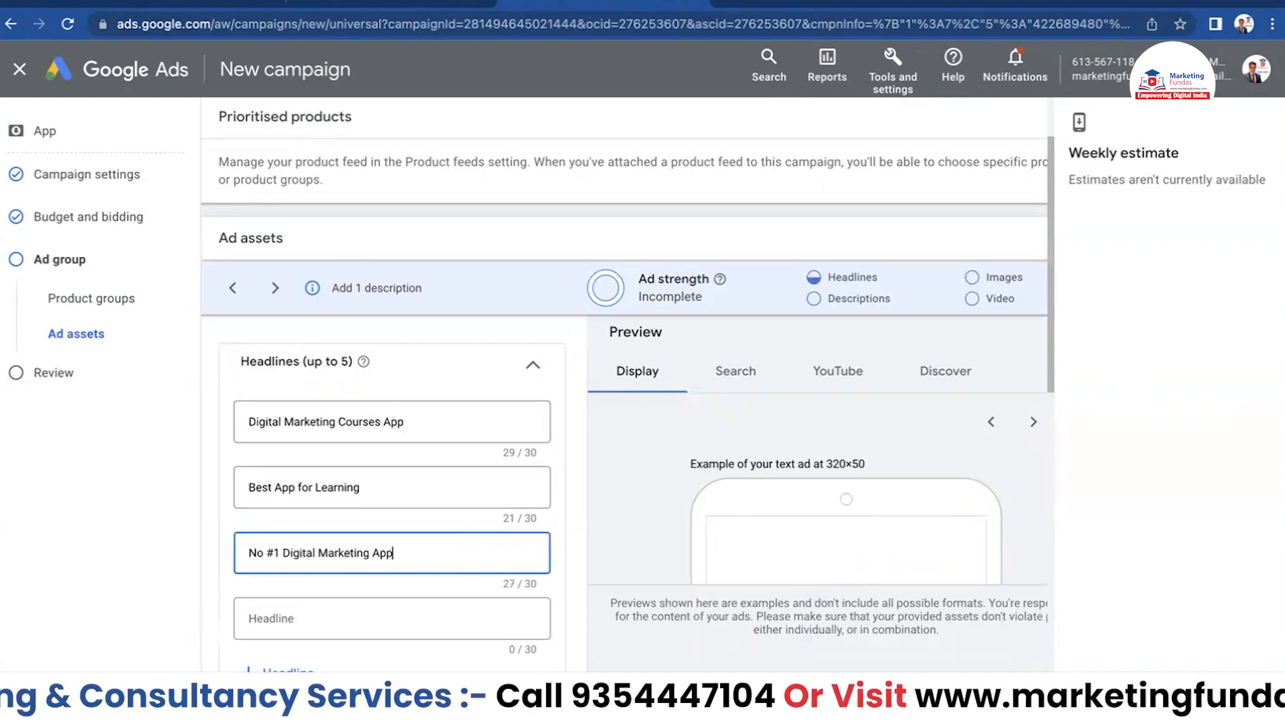
# Enter "Learn Digital Courses Free" as the fourth headline.
pyautogui.scroll(-1, 371, 556)
pyautogui.scroll(-2, 371, 555)
pyautogui.click(373, 523)
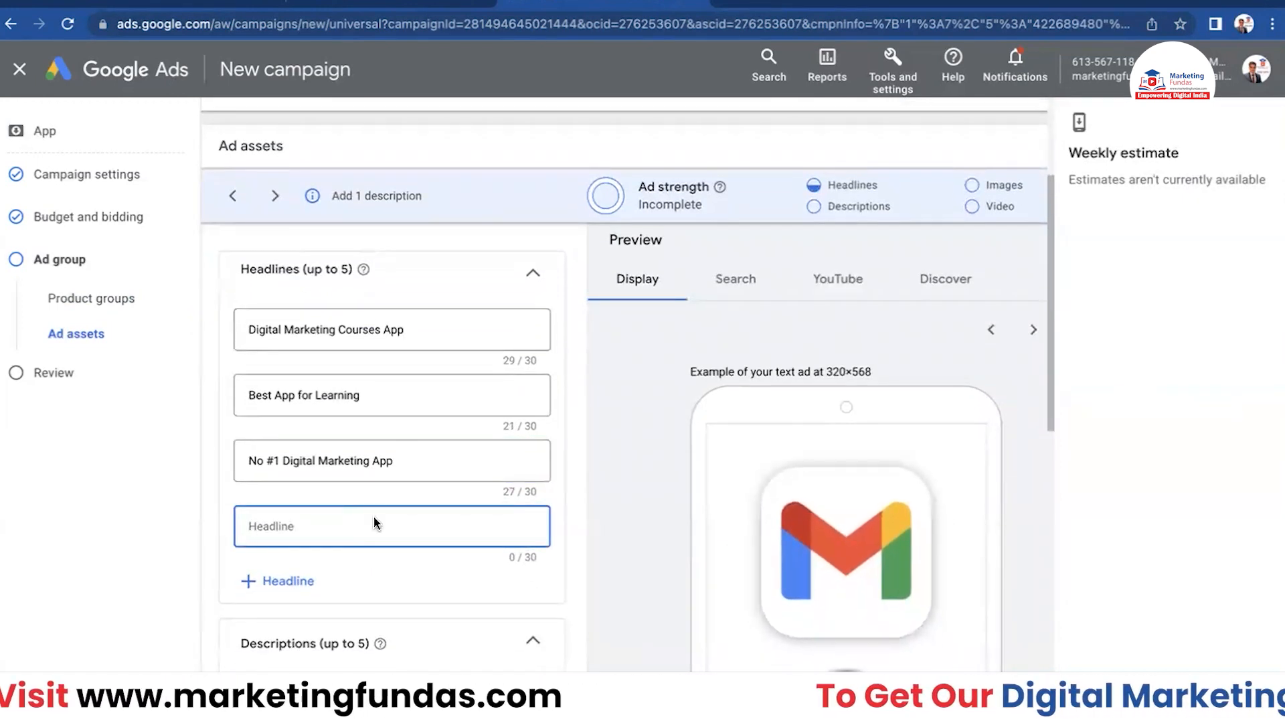
pyautogui.write('Lear')
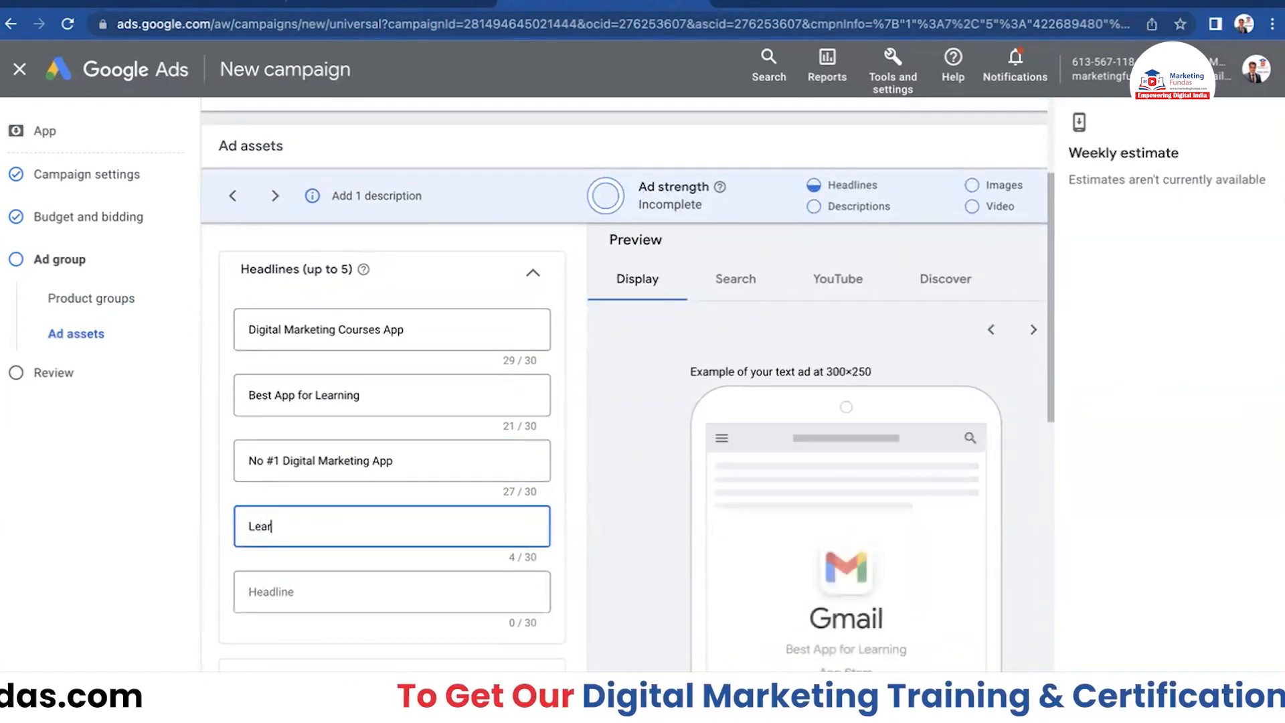
pyautogui.write('n D')
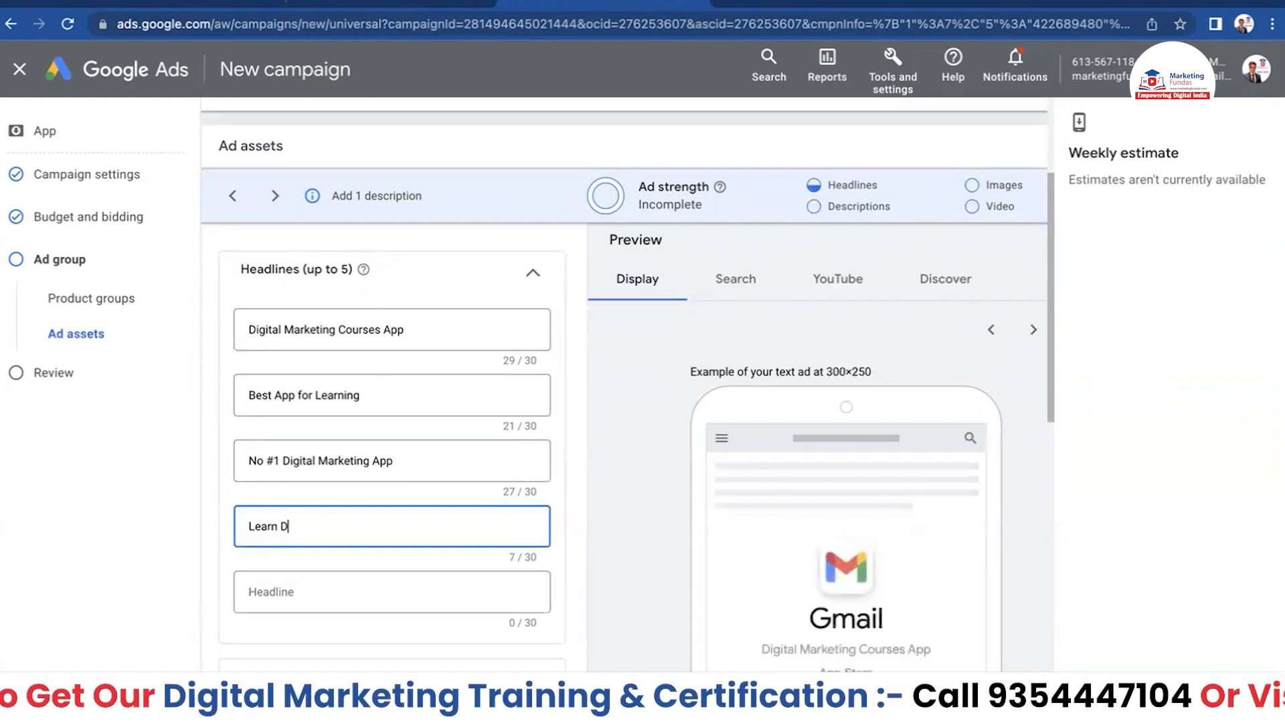
pyautogui.write('igital Courses Free')
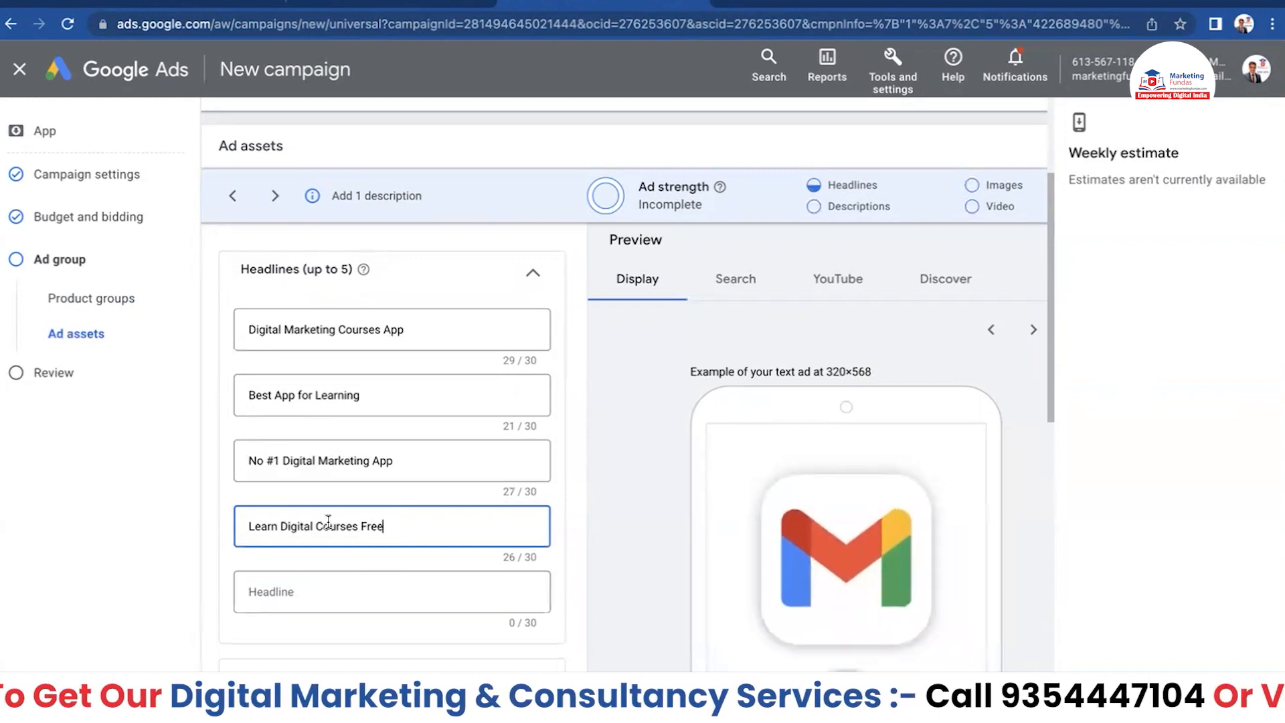
# Enter "Free App For Digital Marketing" as the fifth headline.
pyautogui.click(332, 587)
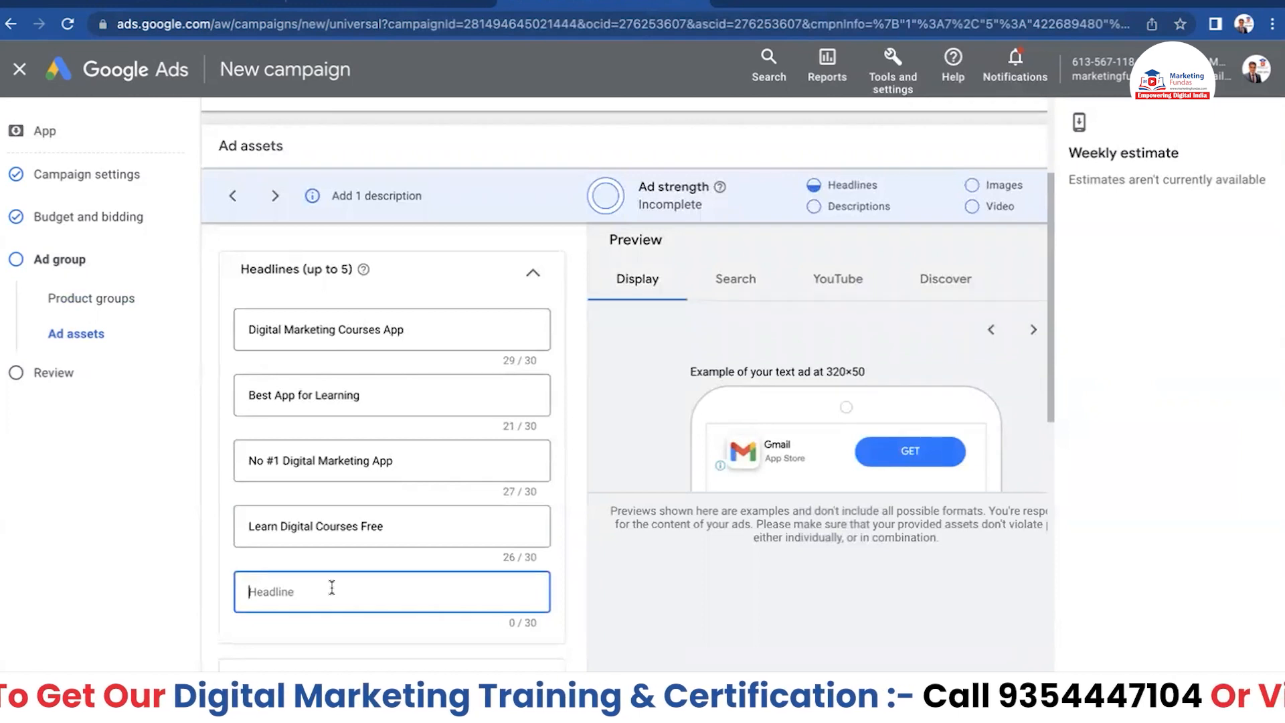
pyautogui.write('Bes')
pyautogui.press('BackSpace')
pyautogui.press('BackSpace')
pyautogui.press('BackSpace')
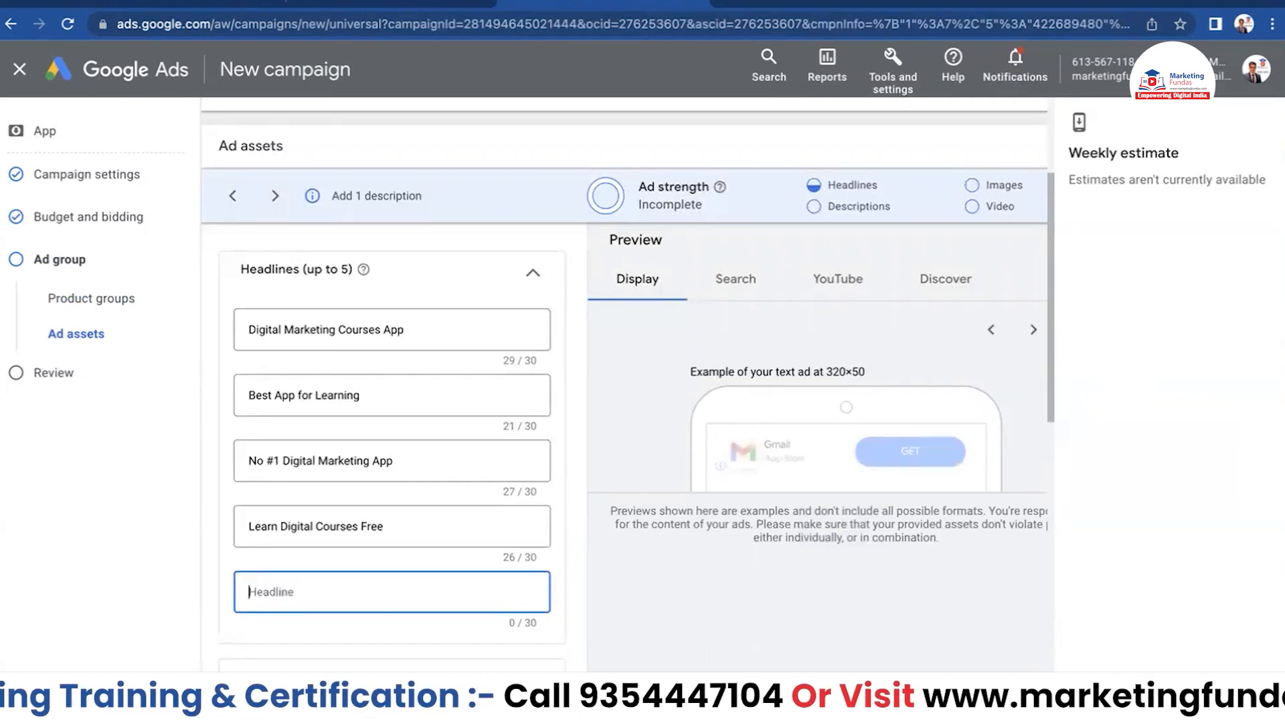
pyautogui.write('Fr')
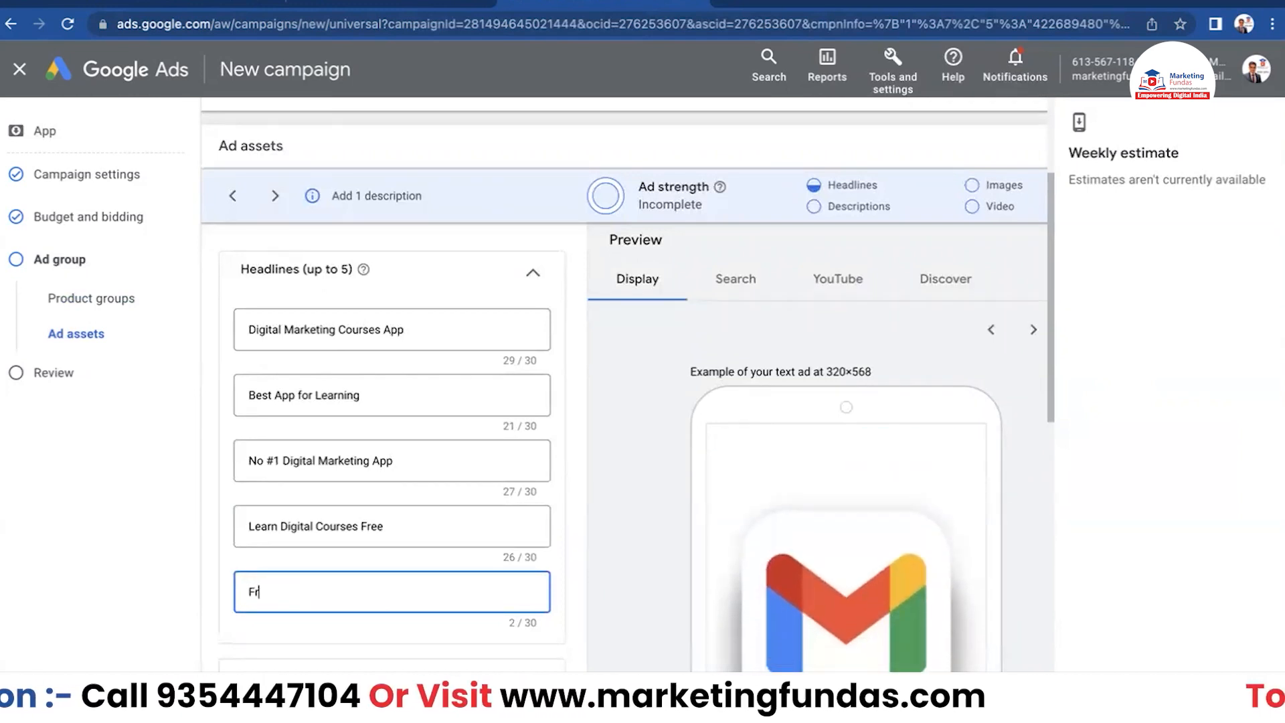
pyautogui.write('ee App')
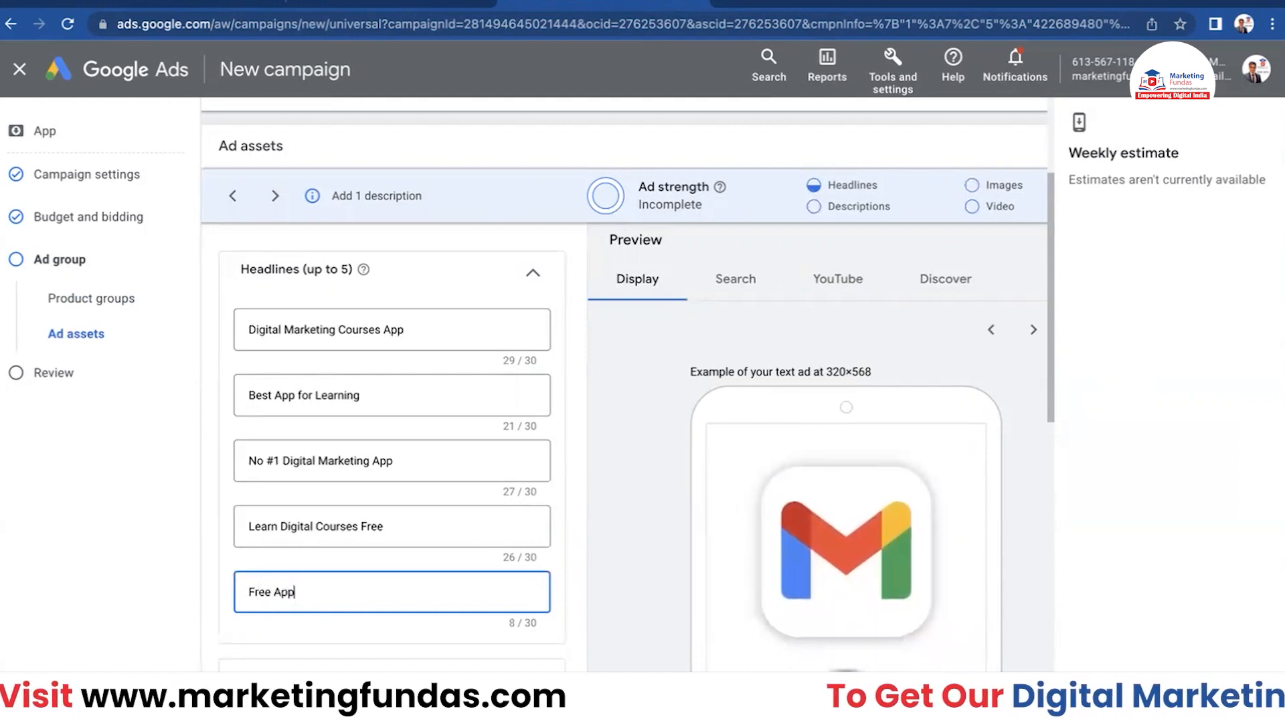
pyautogui.write(' For Digital Marketing')
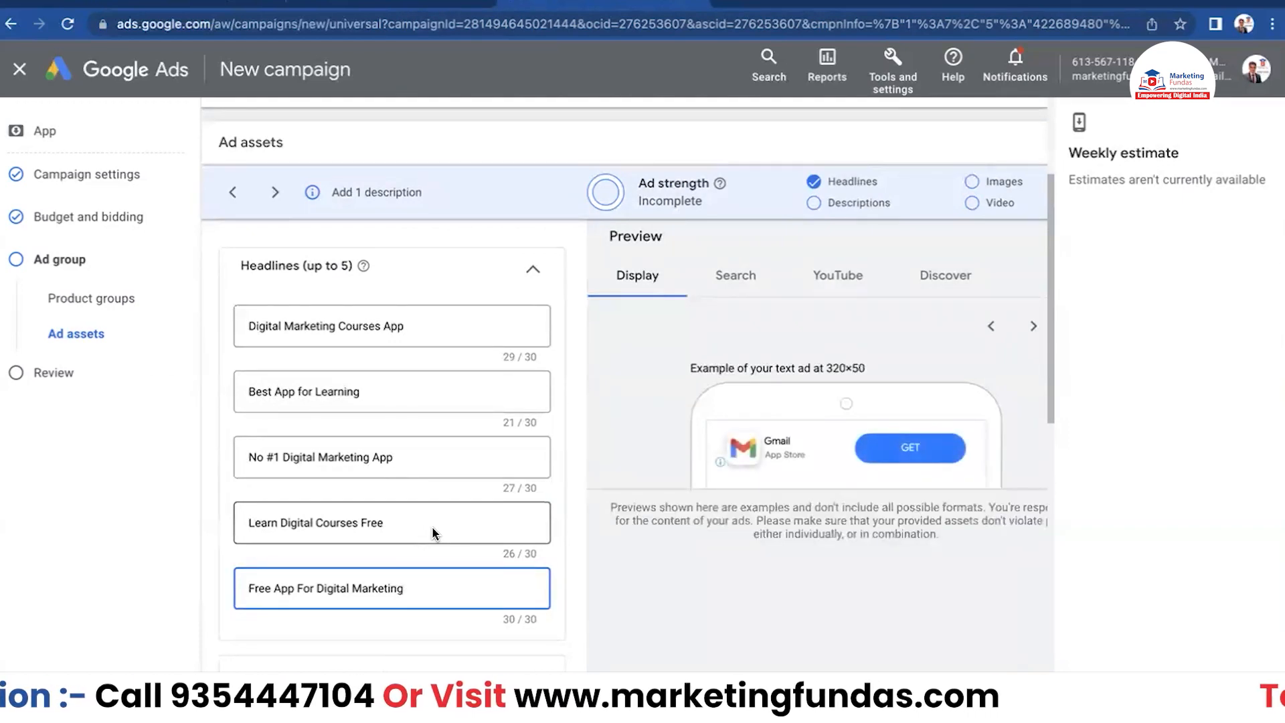
# Enter "Digital Marketing Learning Free App India" as the first ad description.
pyautogui.scroll(-2, 432, 526)
pyautogui.scroll(-3, 421, 487)
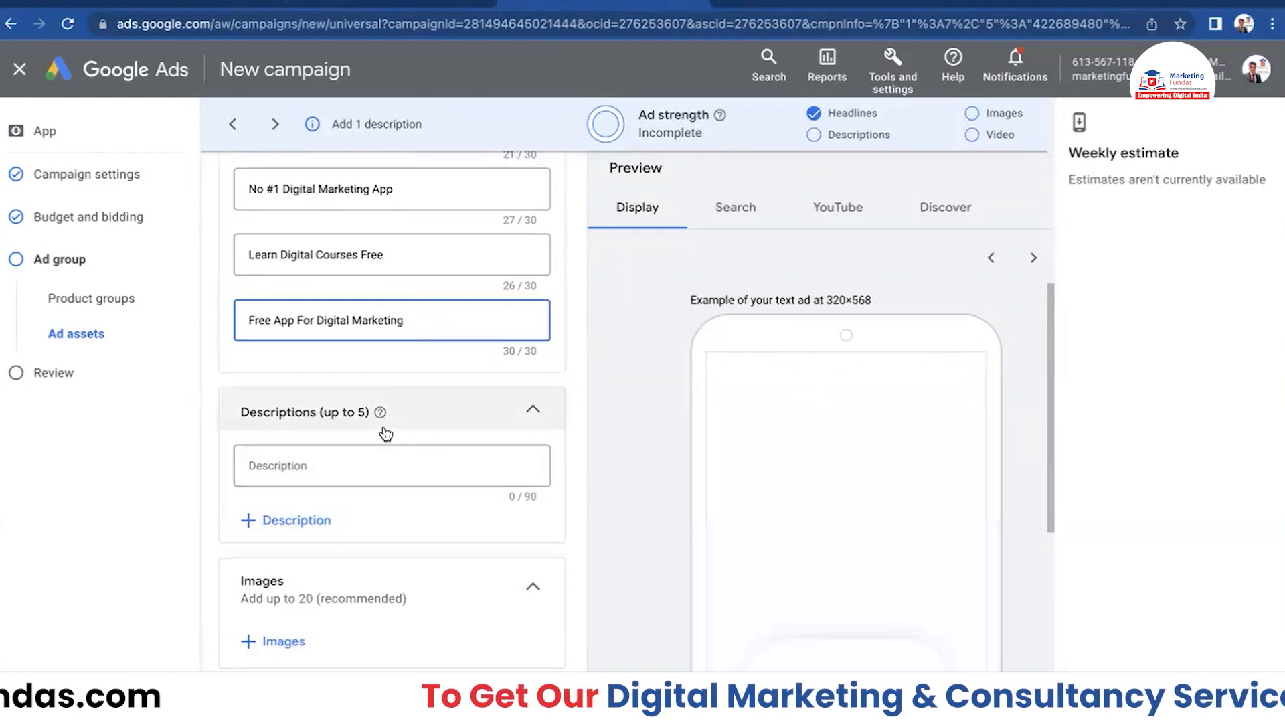
pyautogui.click(350, 467)
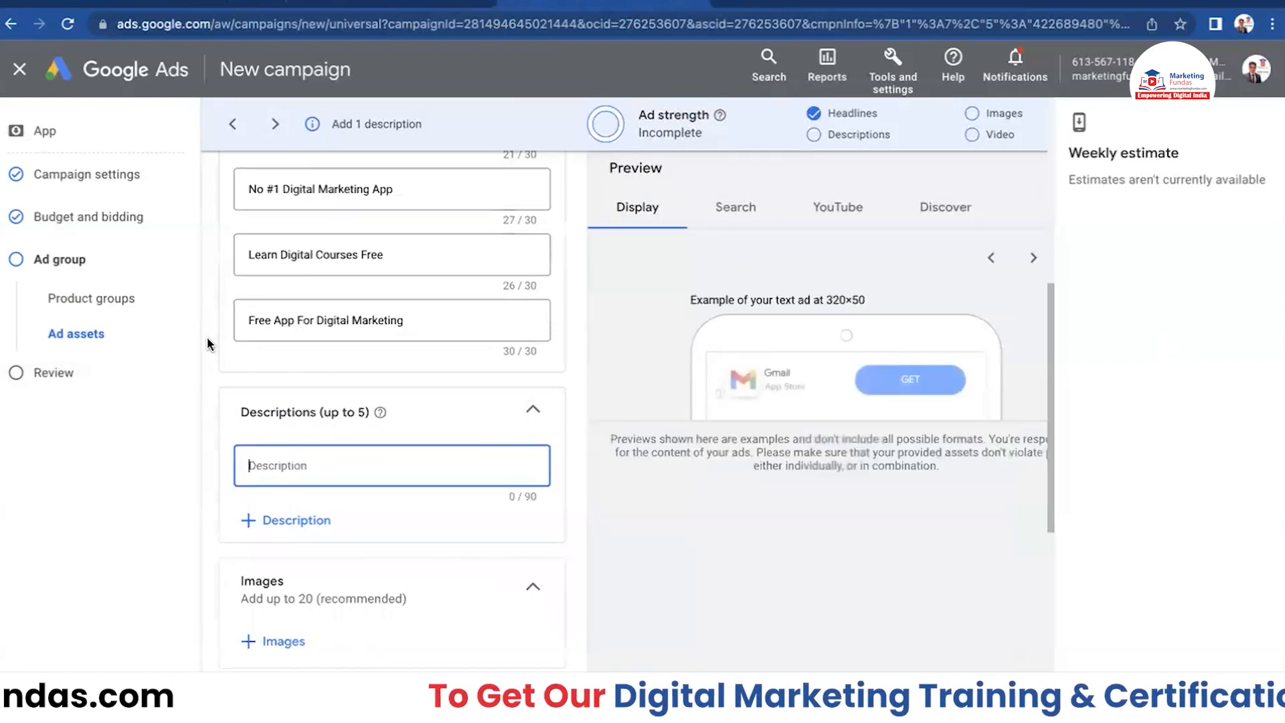
pyautogui.write('D')
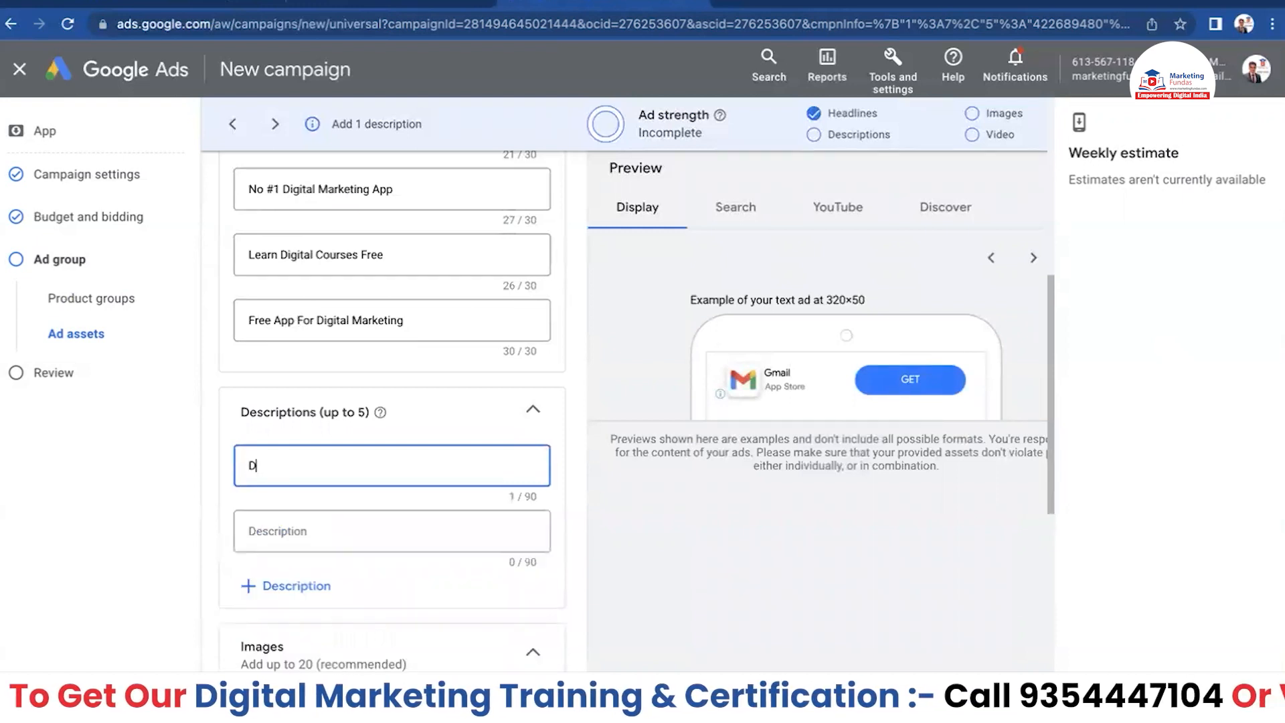
pyautogui.write('igital Marketing Learni')
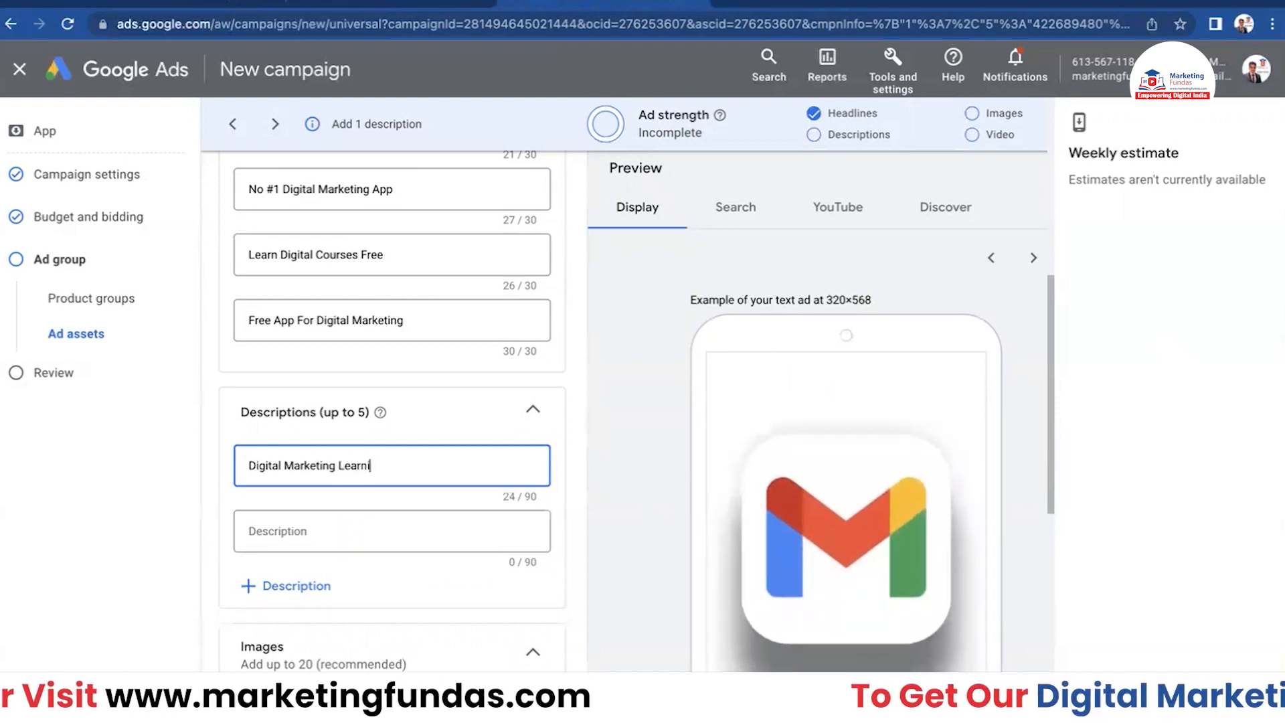
pyautogui.write('ng Free ')
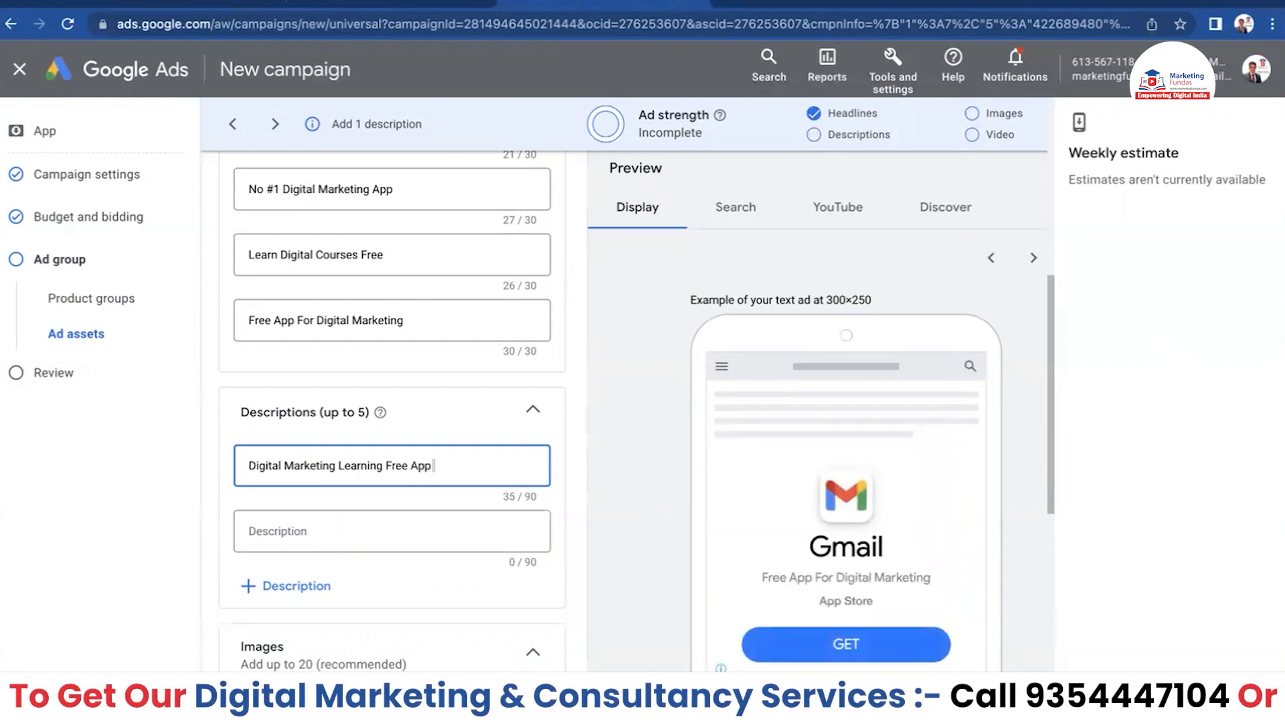
pyautogui.write('App')
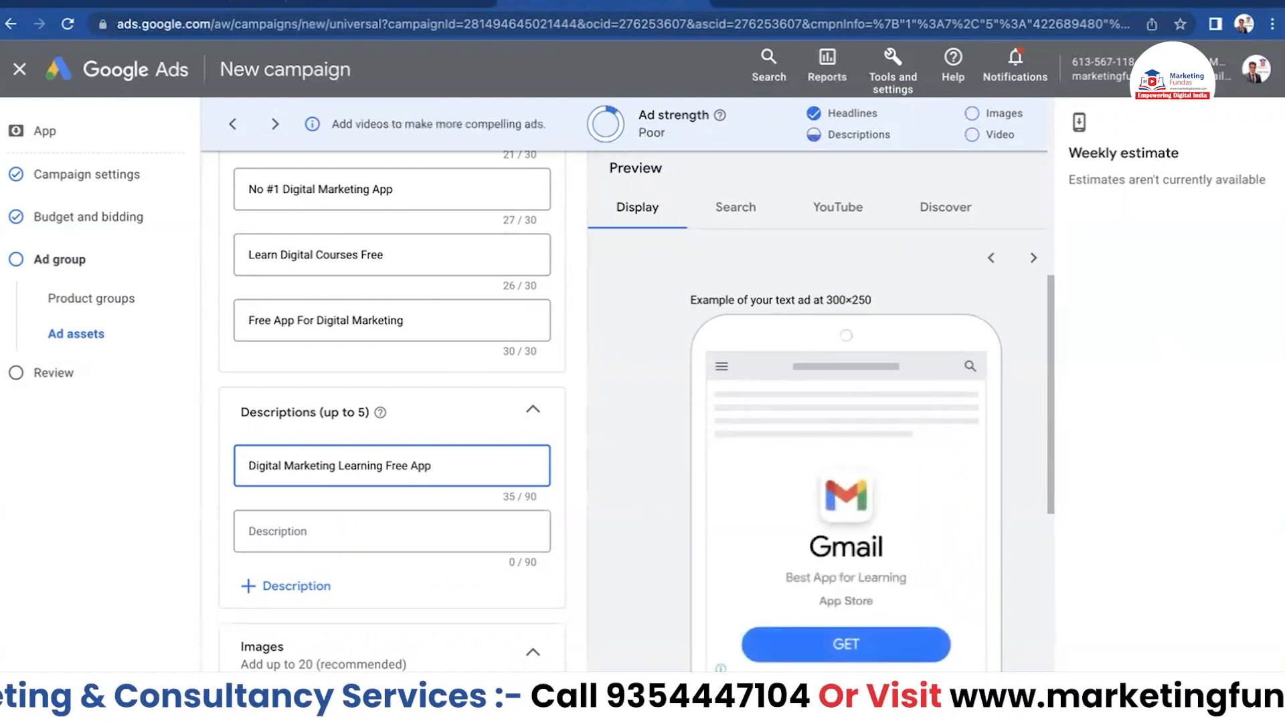
pyautogui.write(' India')
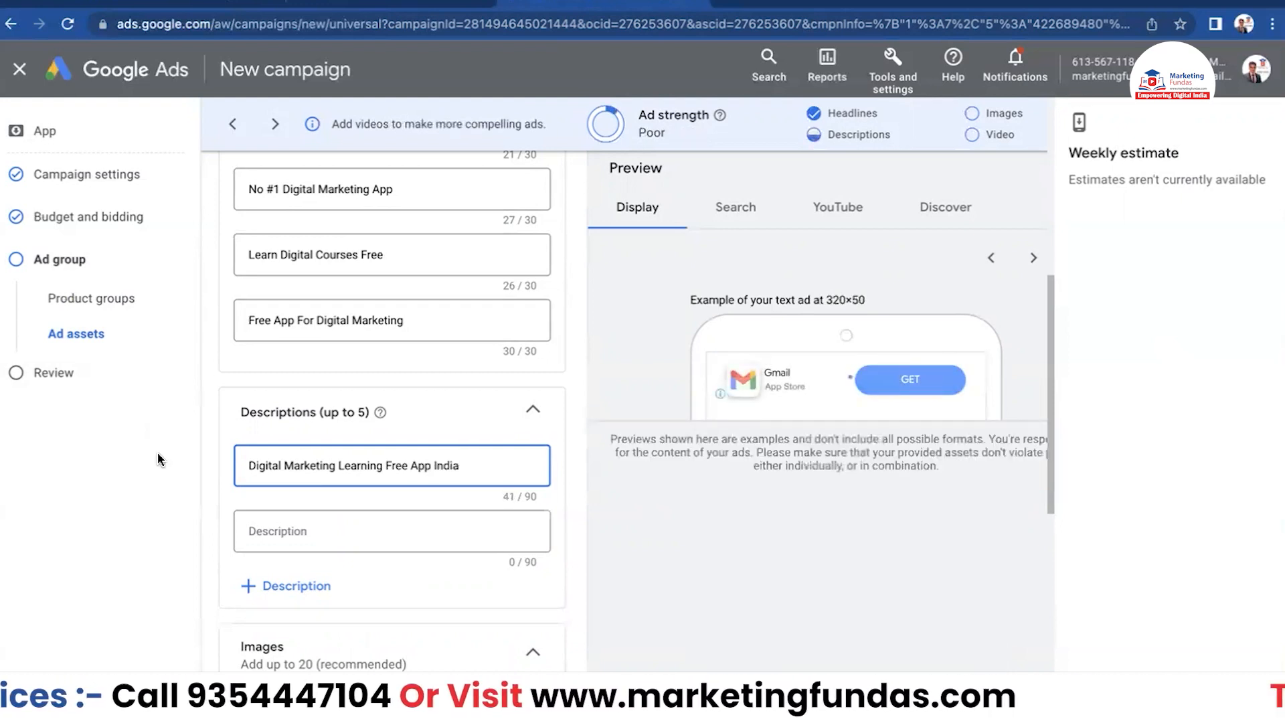
# Enter "Get Digital Marketing Courses through this App" as the second ad description.
pyautogui.click(328, 534)
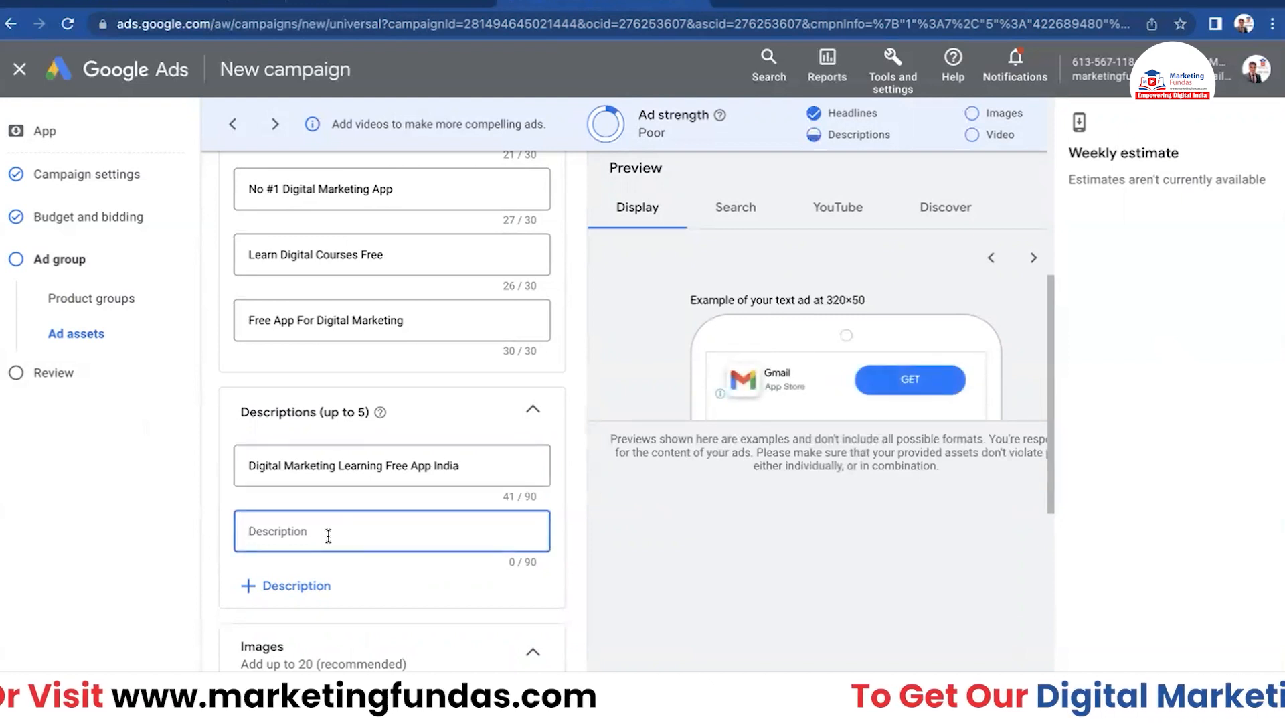
pyautogui.write('Gest')
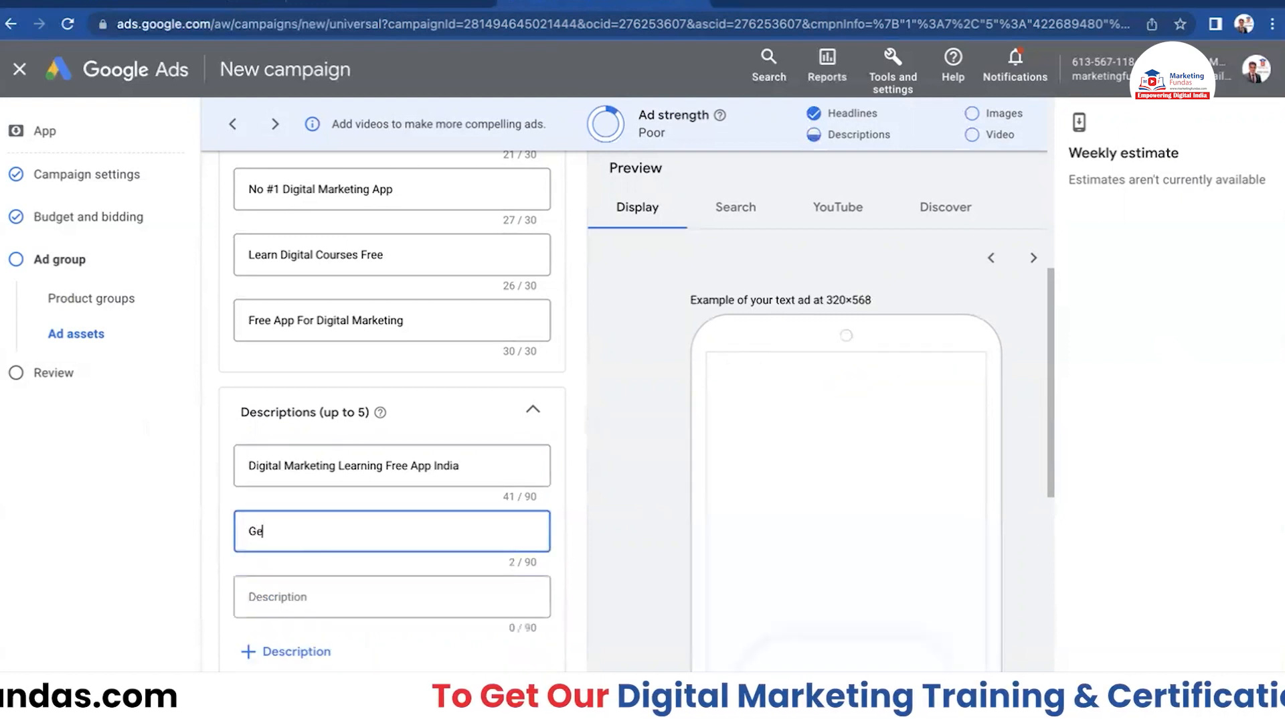
pyautogui.press('BackSpace')
pyautogui.press('BackSpace')
pyautogui.write('t')
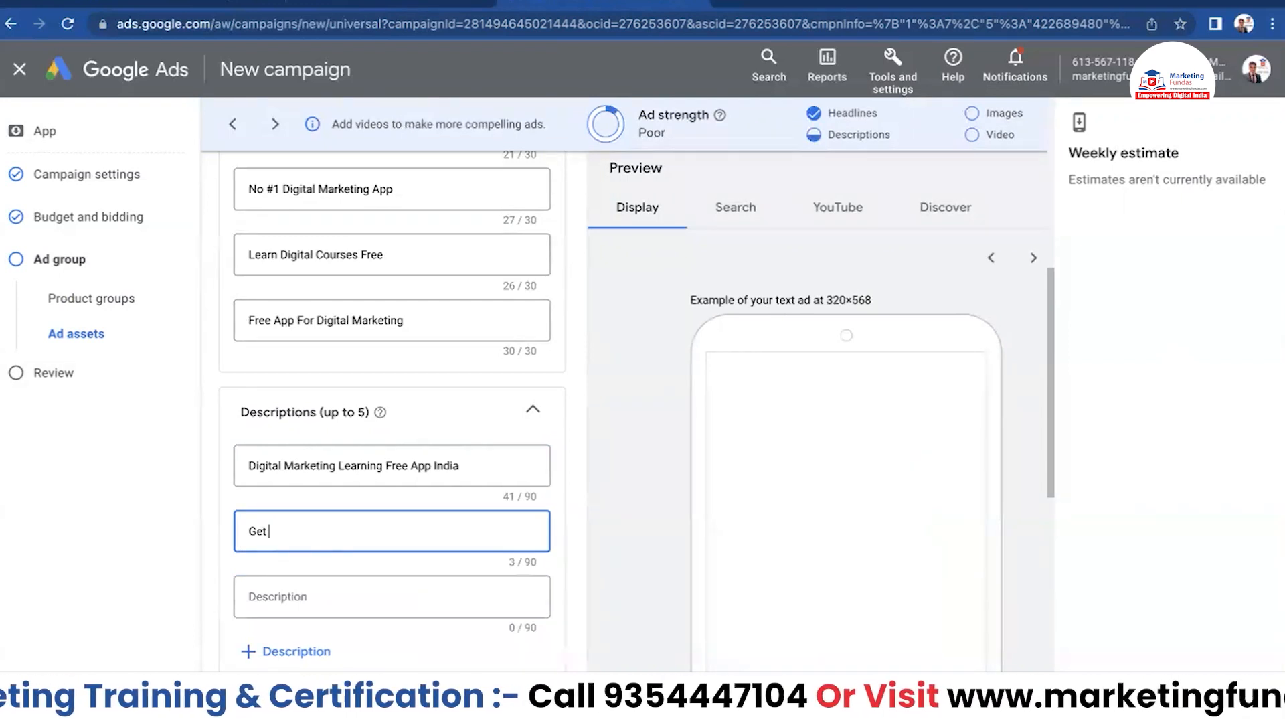
pyautogui.write(' Digital Marketi')
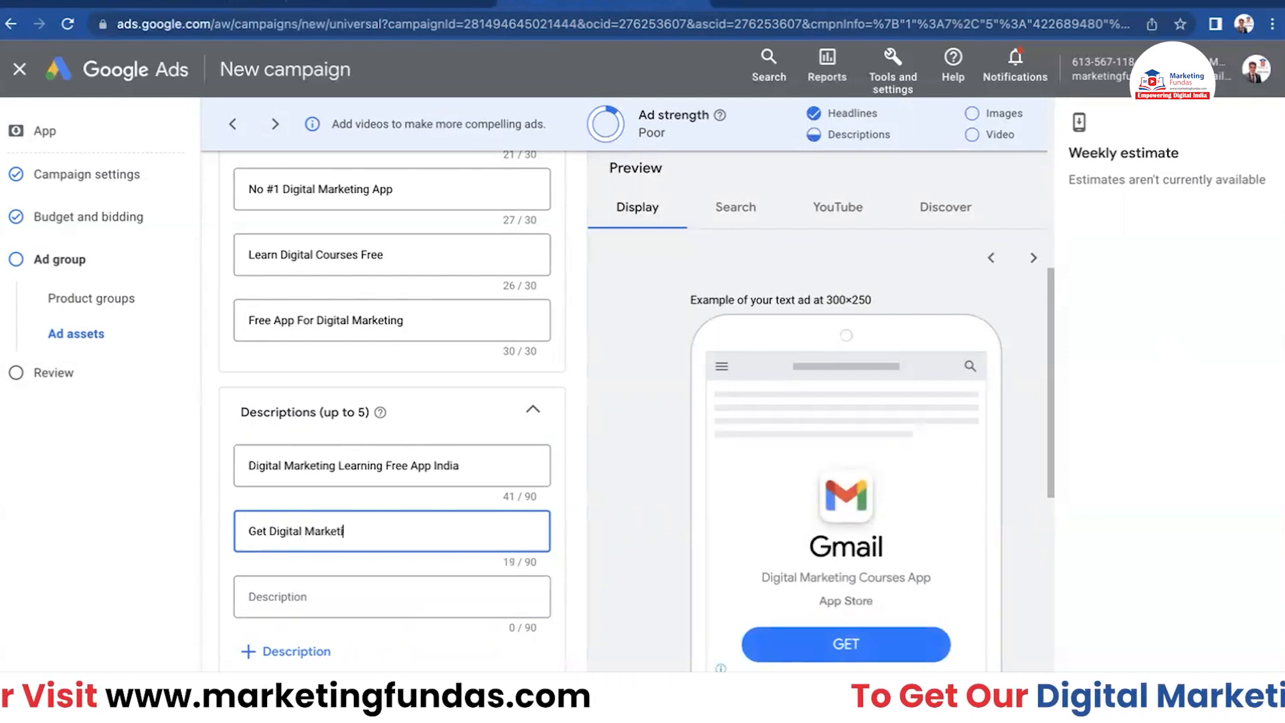
pyautogui.write('ng Courses')
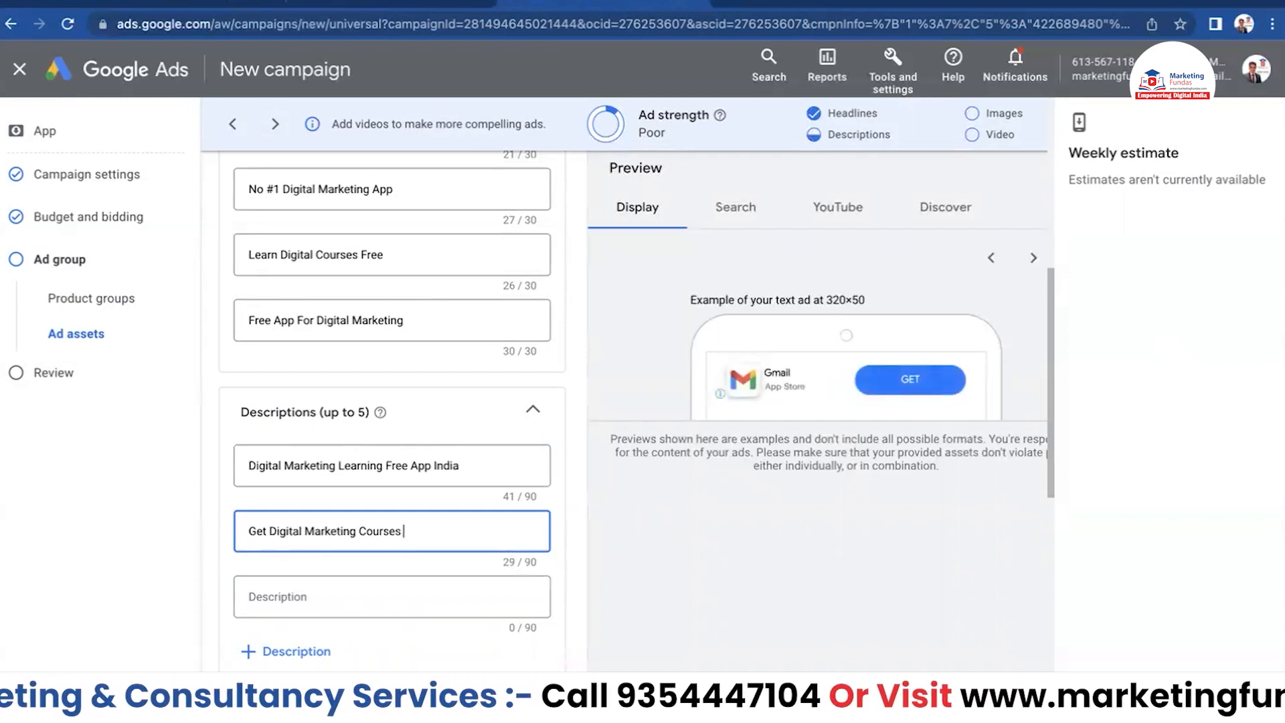
pyautogui.write('through')
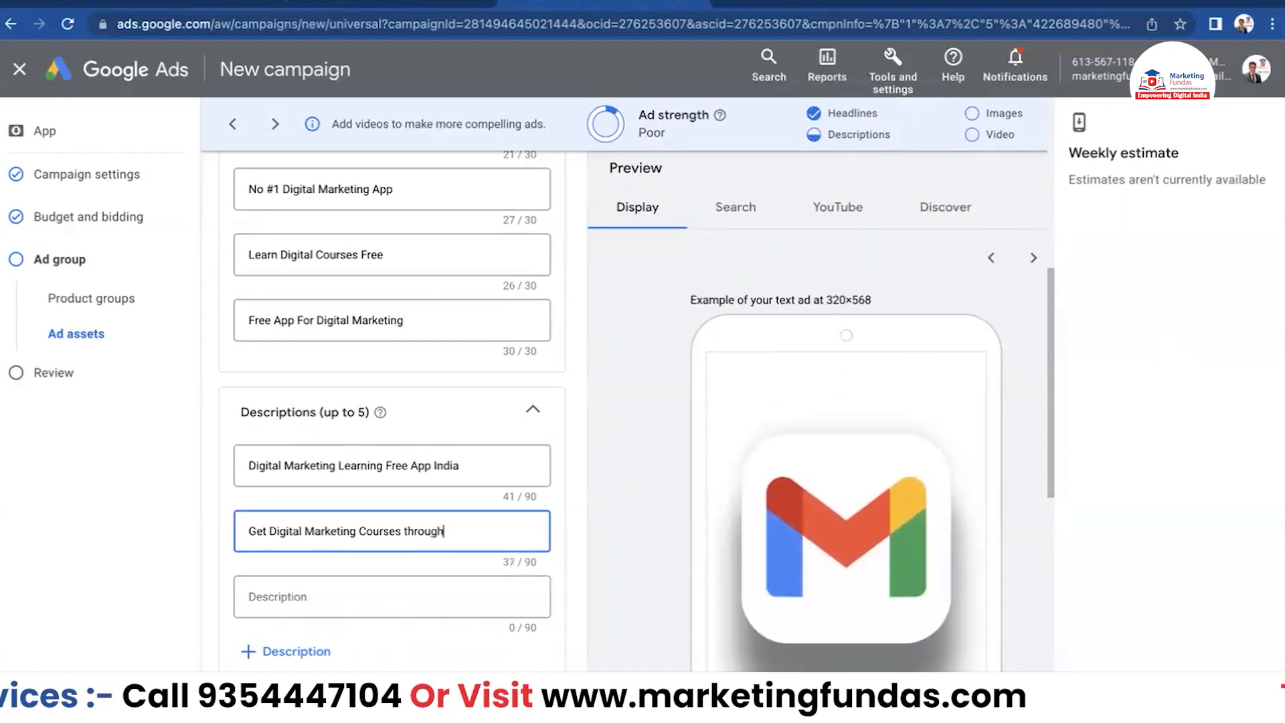
pyautogui.write(' this ')
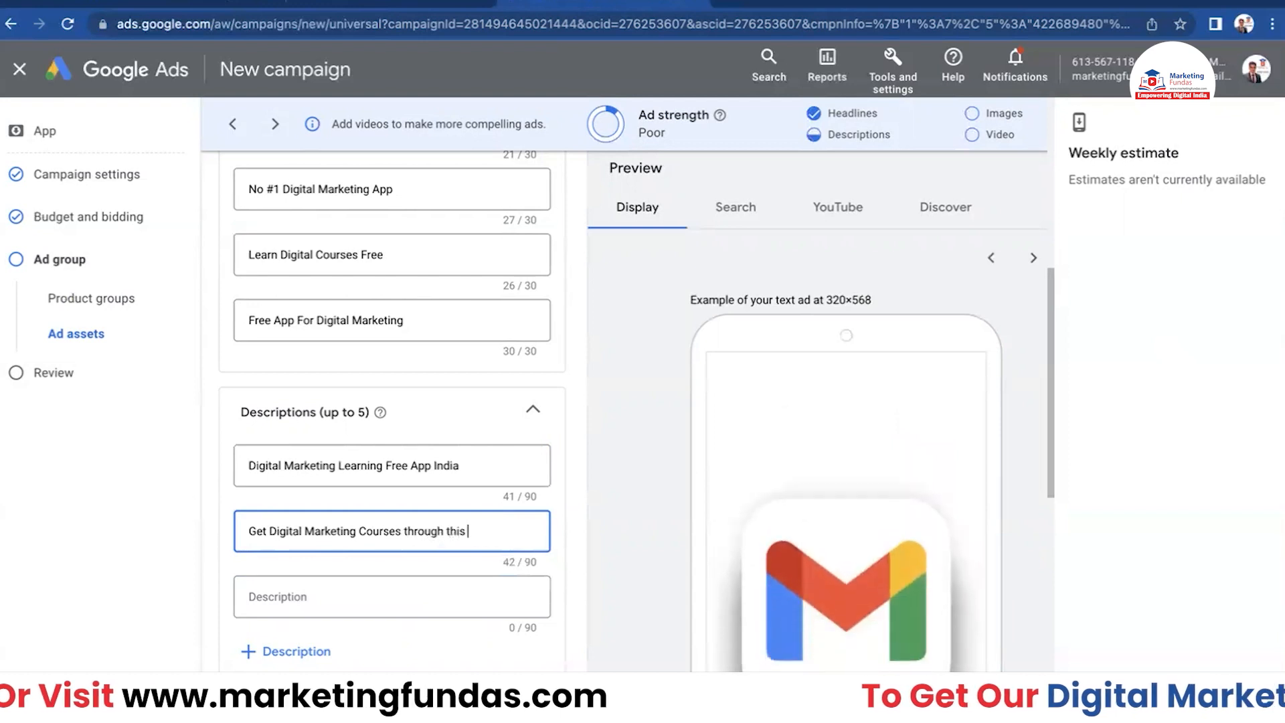
pyautogui.write('App')
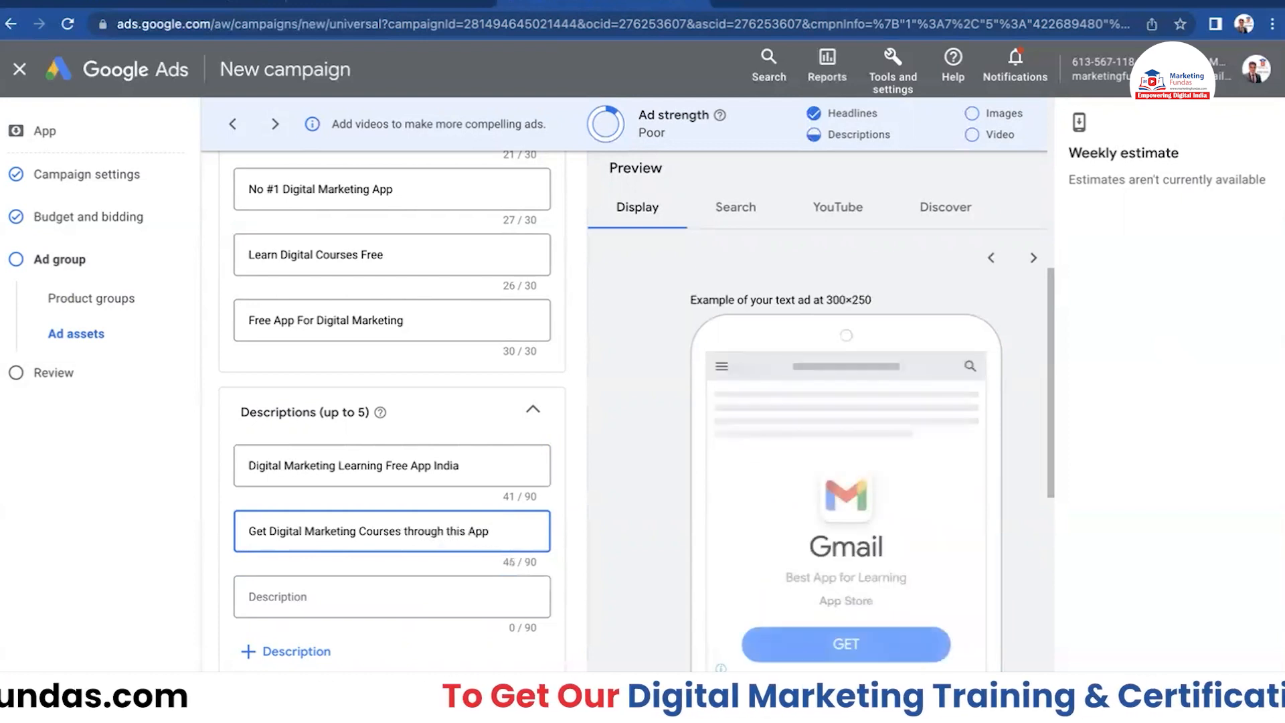
# Enter "No #1 Learning App for Digital Marketing" as the third ad description.
pyautogui.click(370, 597)
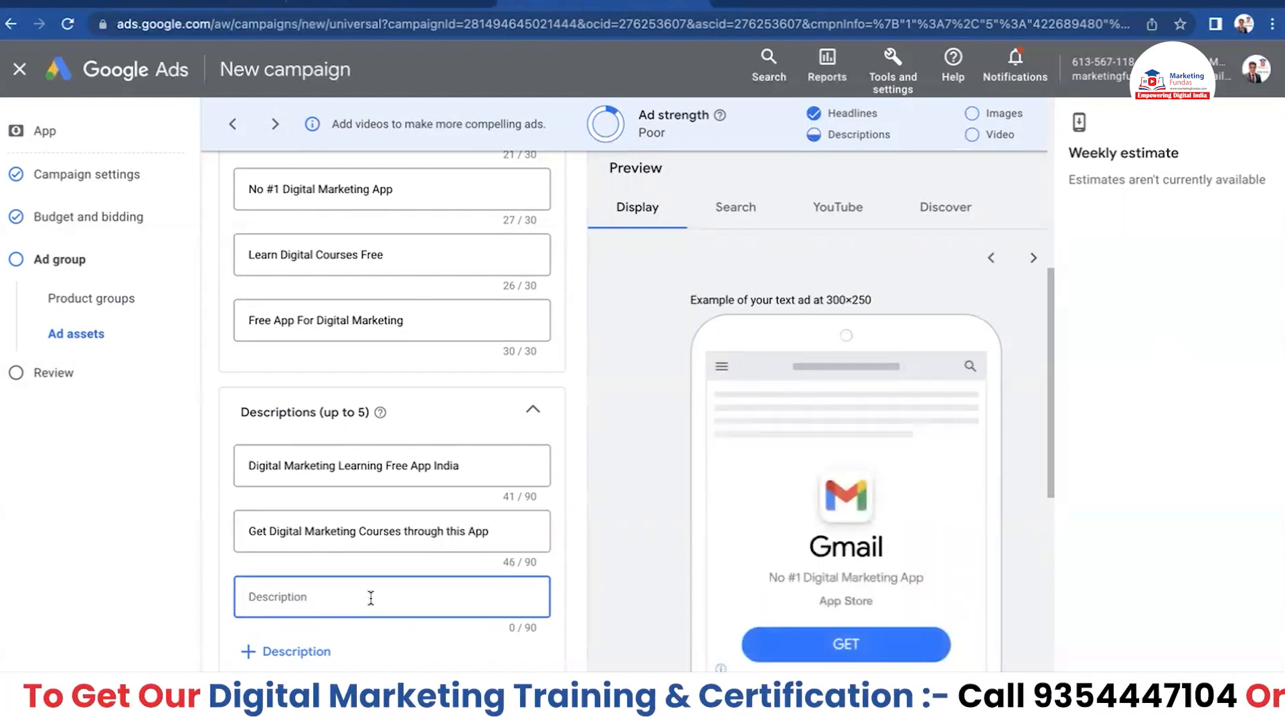
pyautogui.write('No #1 Learning App for Digital Marketing')
# Enter "Marketing Fundas App for Free and Paid Courses" as the fourth ad description.
pyautogui.scroll(-1, 385, 591)
pyautogui.scroll(-3, 385, 589)
pyautogui.click(358, 547)
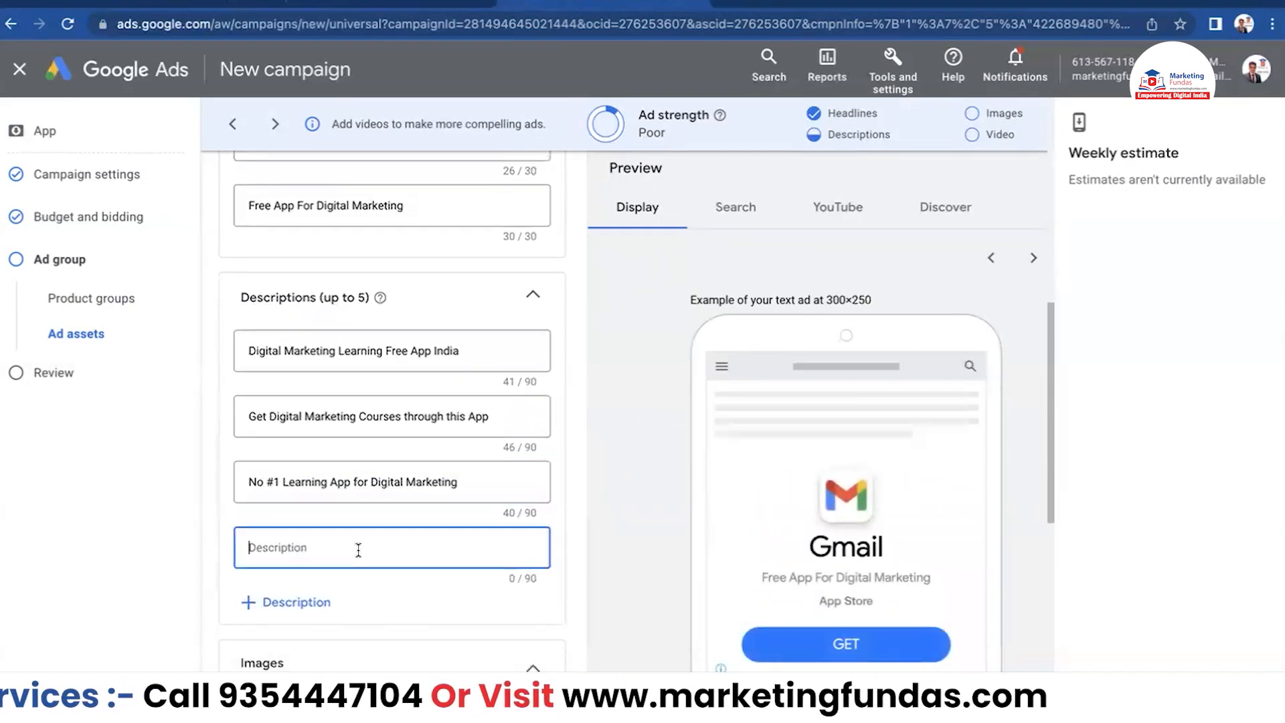
pyautogui.write('Marketing Fundas')
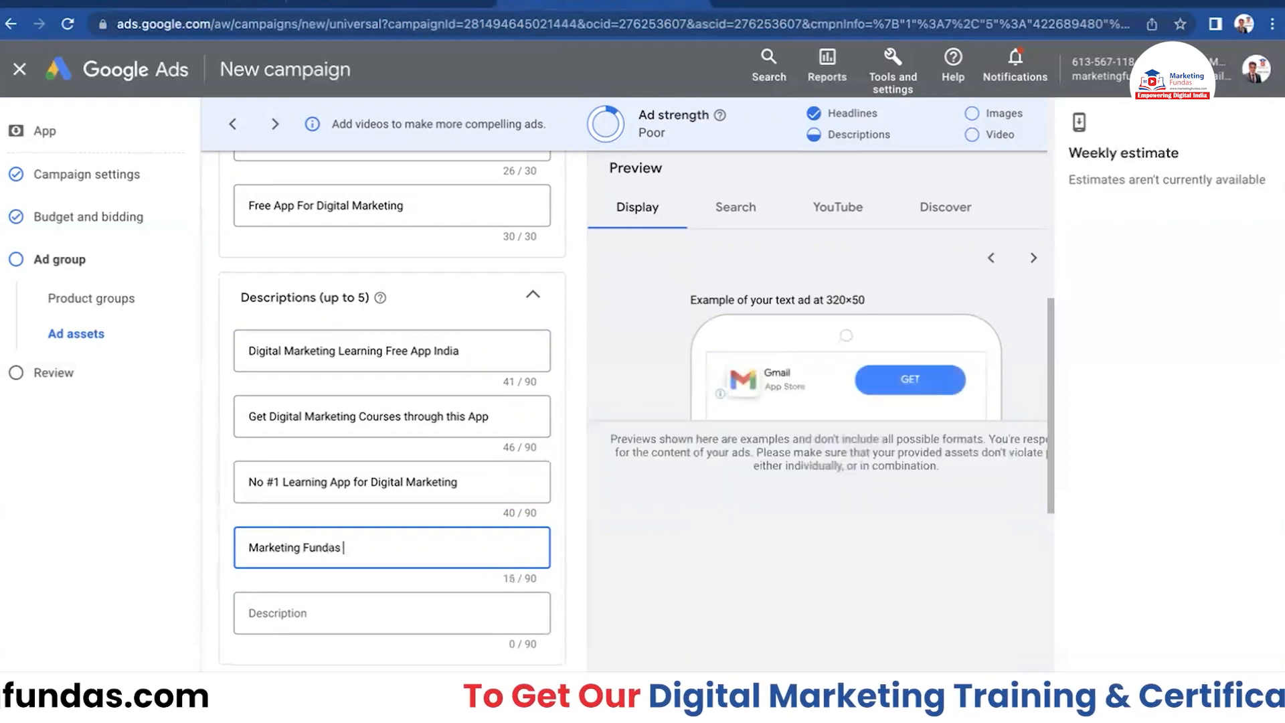
pyautogui.write(' A')
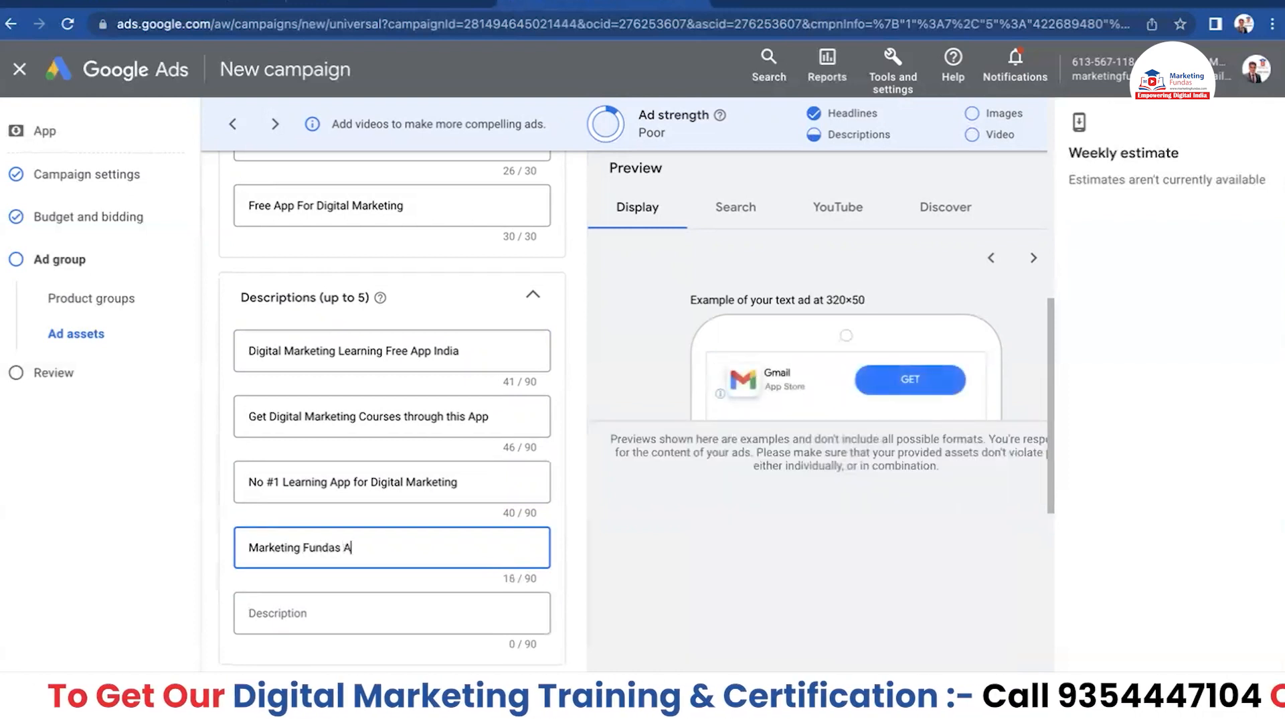
pyautogui.write('pp for')
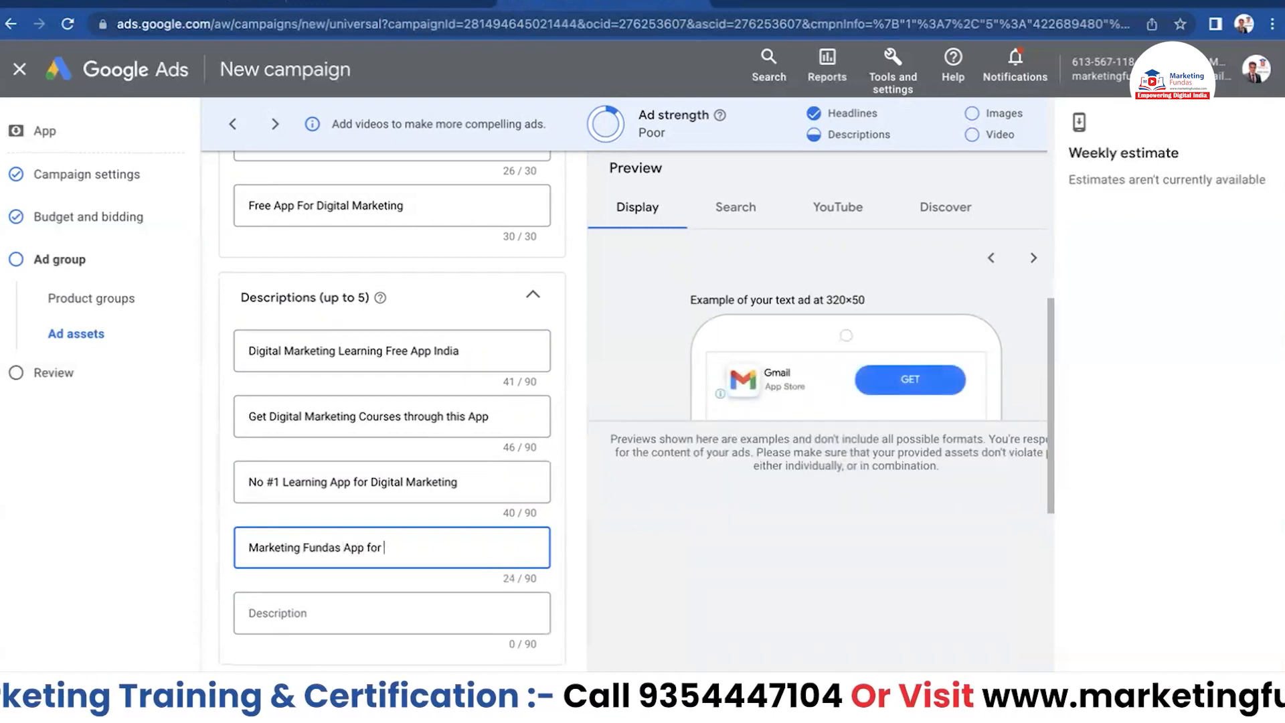
pyautogui.write(' Free')
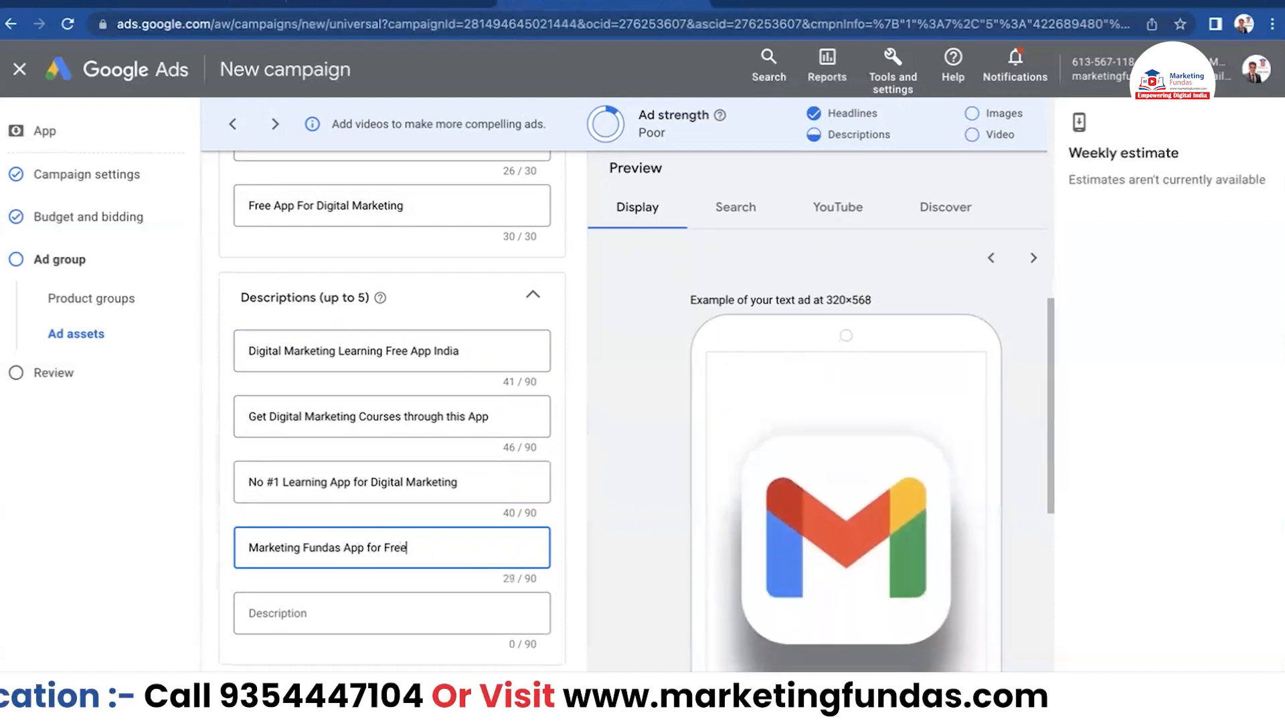
pyautogui.write(' and Paid ')
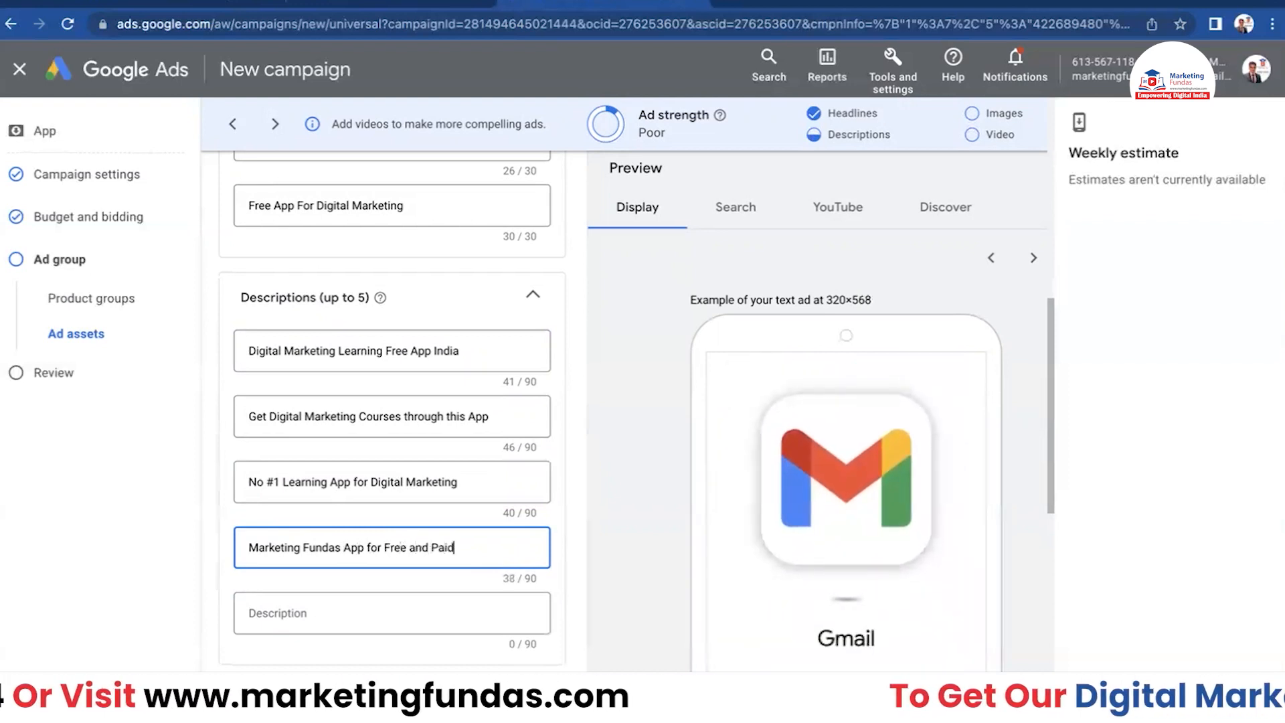
pyautogui.write('Courses')
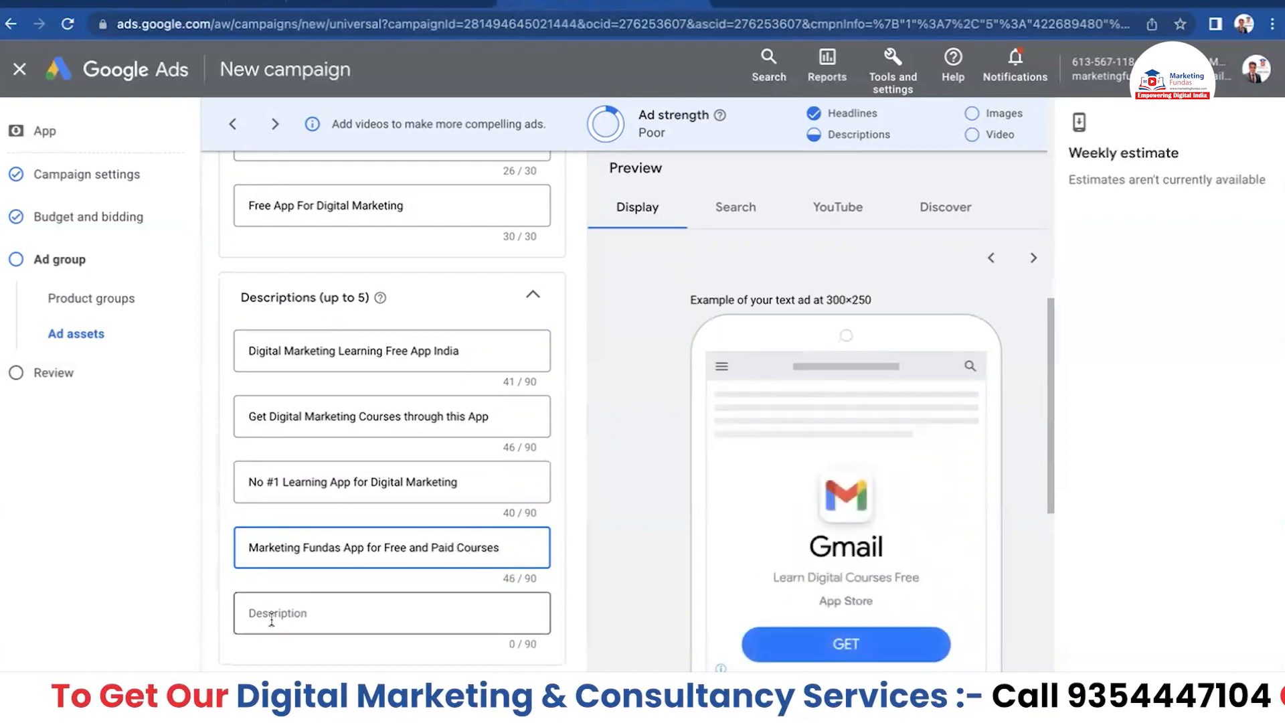
# Enter "Quality content and 50 plus courses" as the fifth ad description.
pyautogui.scroll(-3, 347, 612)
pyautogui.click(383, 392)
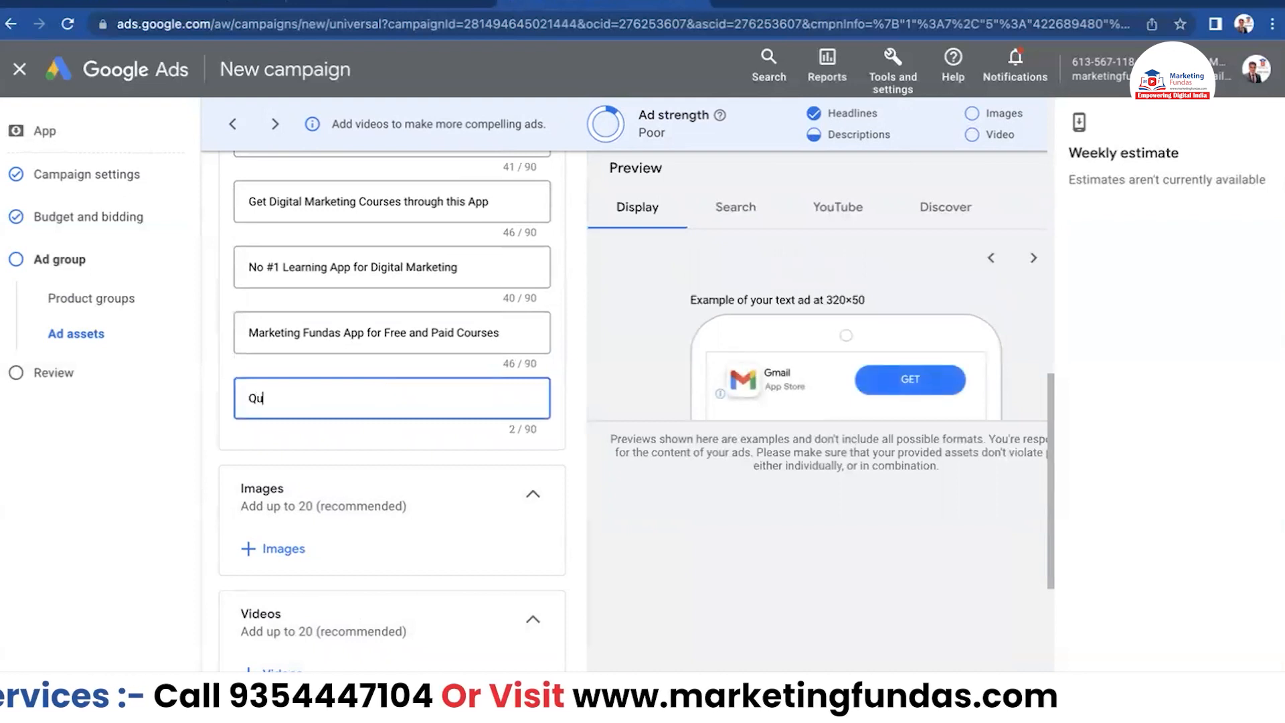
pyautogui.write('Quality')
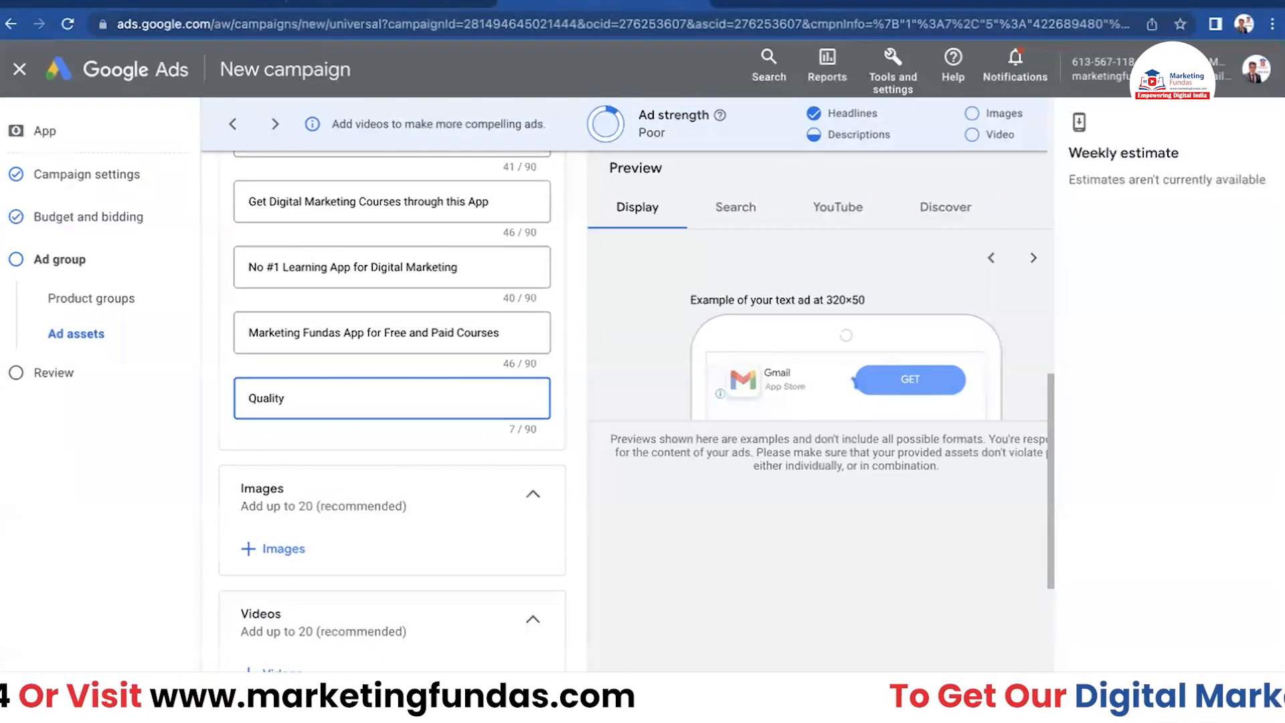
pyautogui.write(' content and')
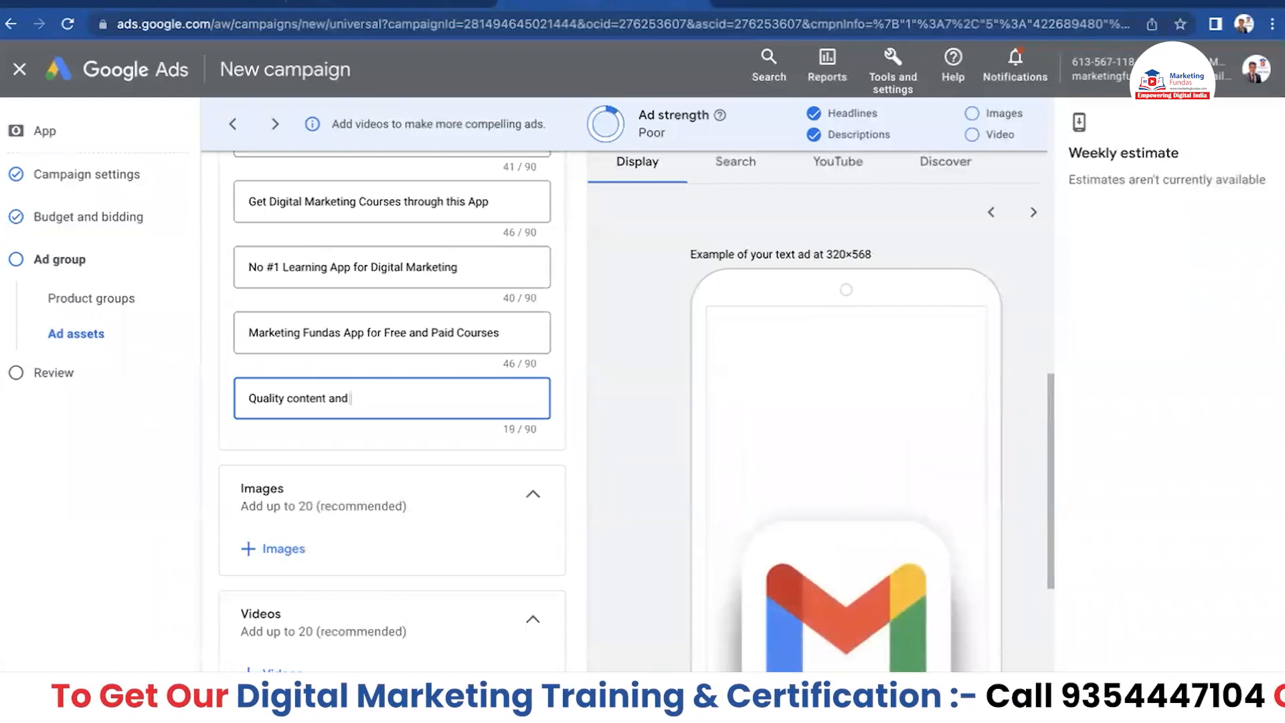
pyautogui.write(' 50')
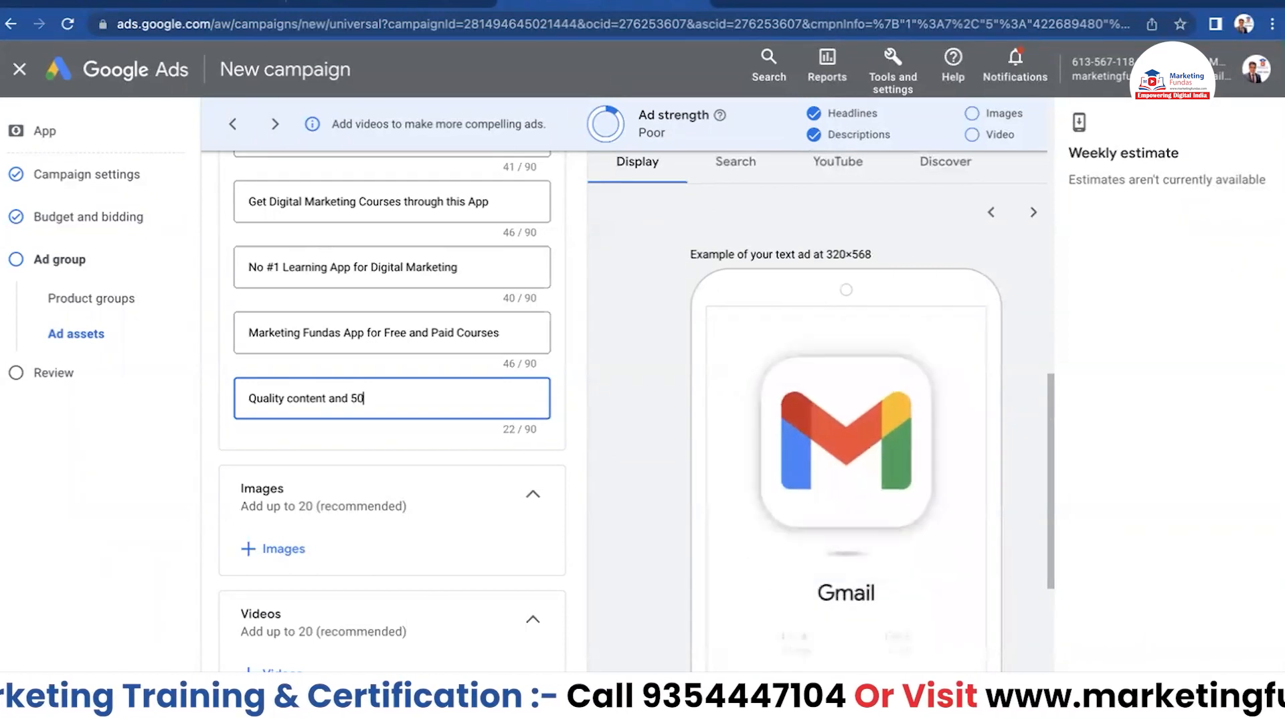
pyautogui.write(' plus courses')
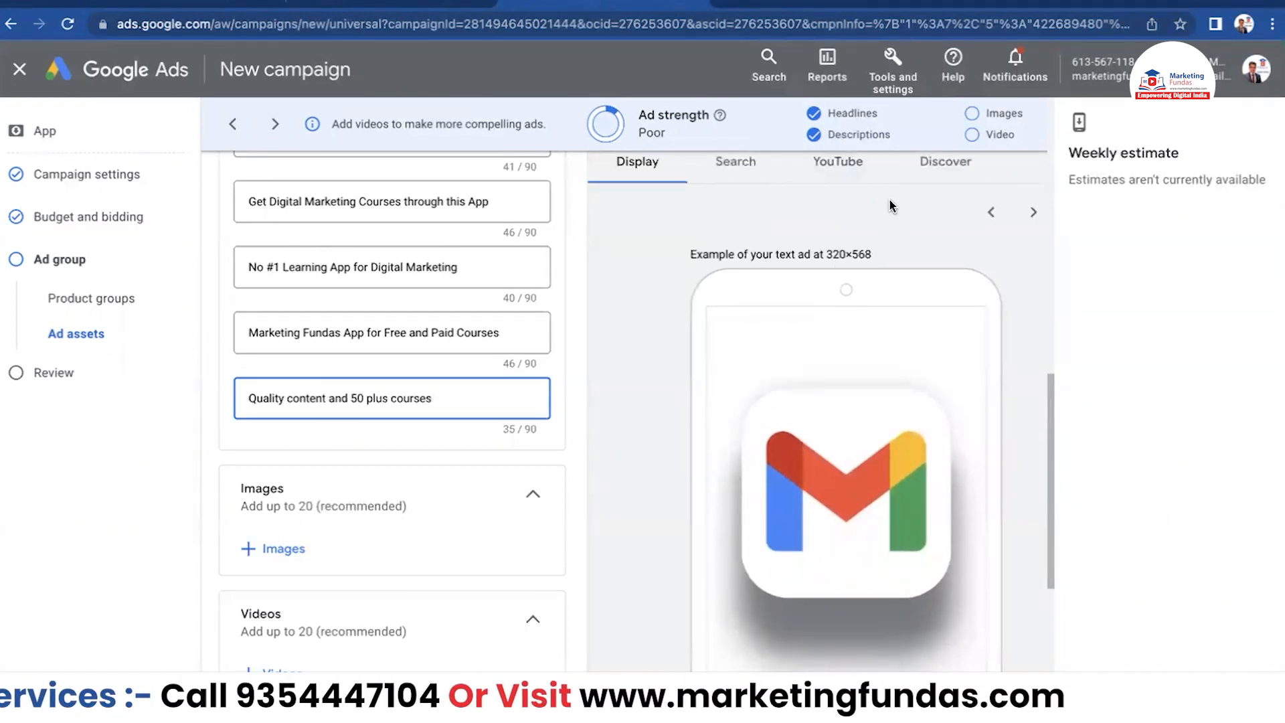
# Start adding image assets to the ad, look through the asset library, and choose to upload images from the computer.
pyautogui.scroll(-2, 369, 435)
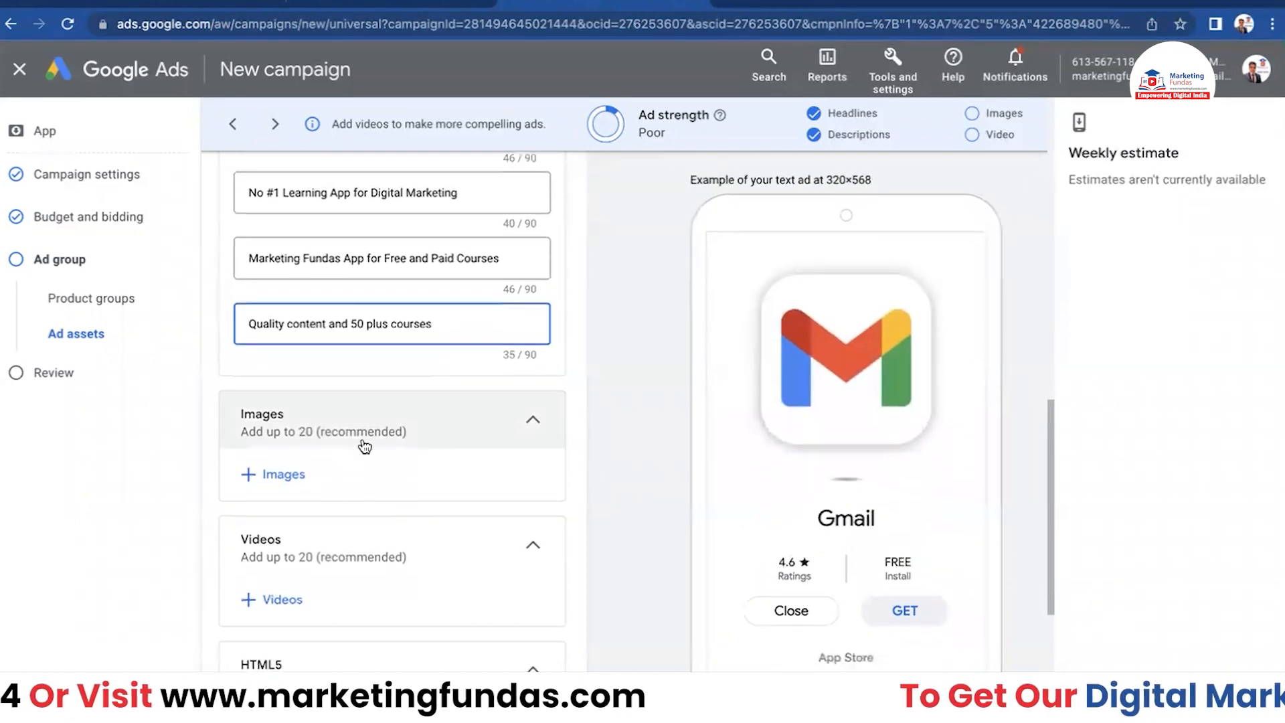
pyautogui.scroll(-1, 361, 446)
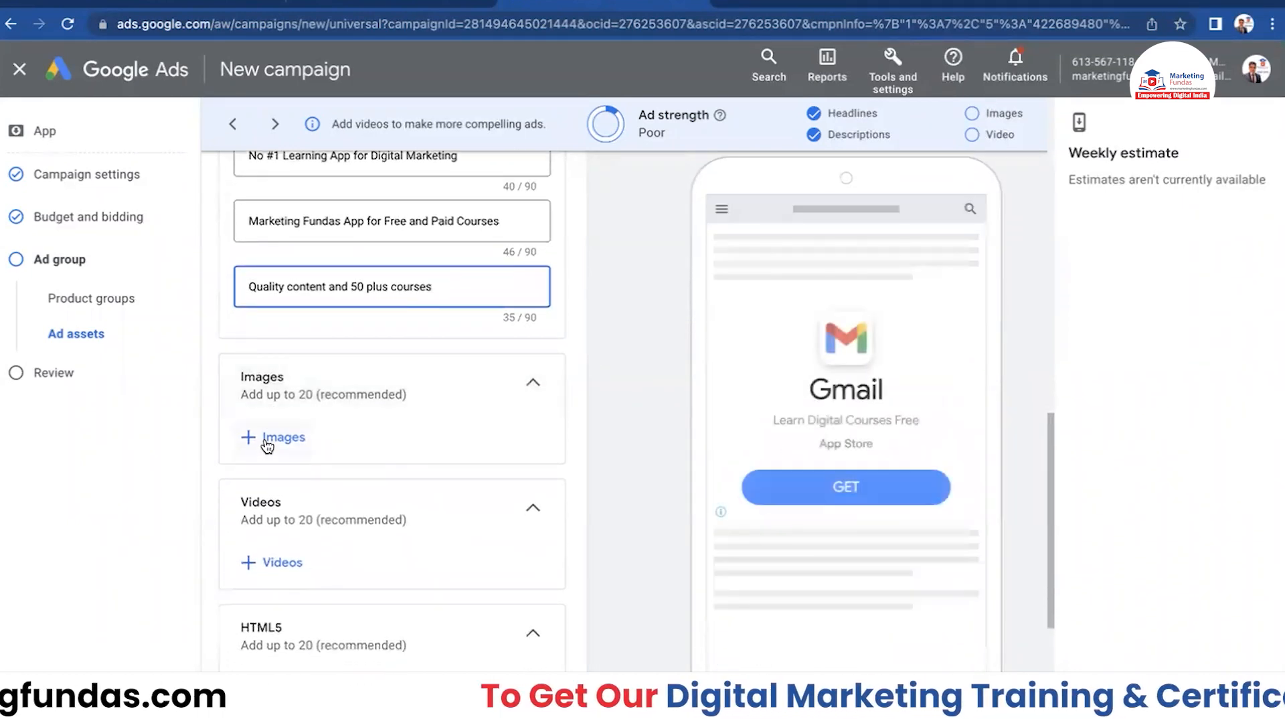
pyautogui.click(266, 439)
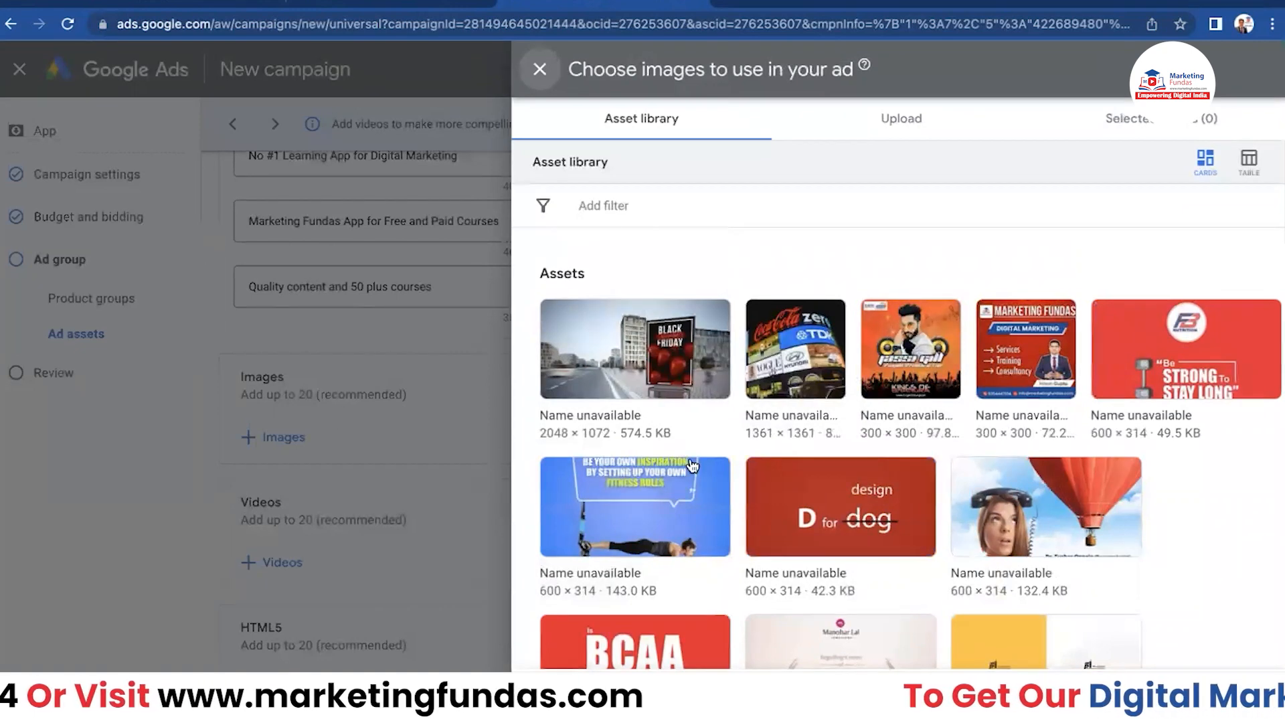
pyautogui.scroll(-10, 798, 422)
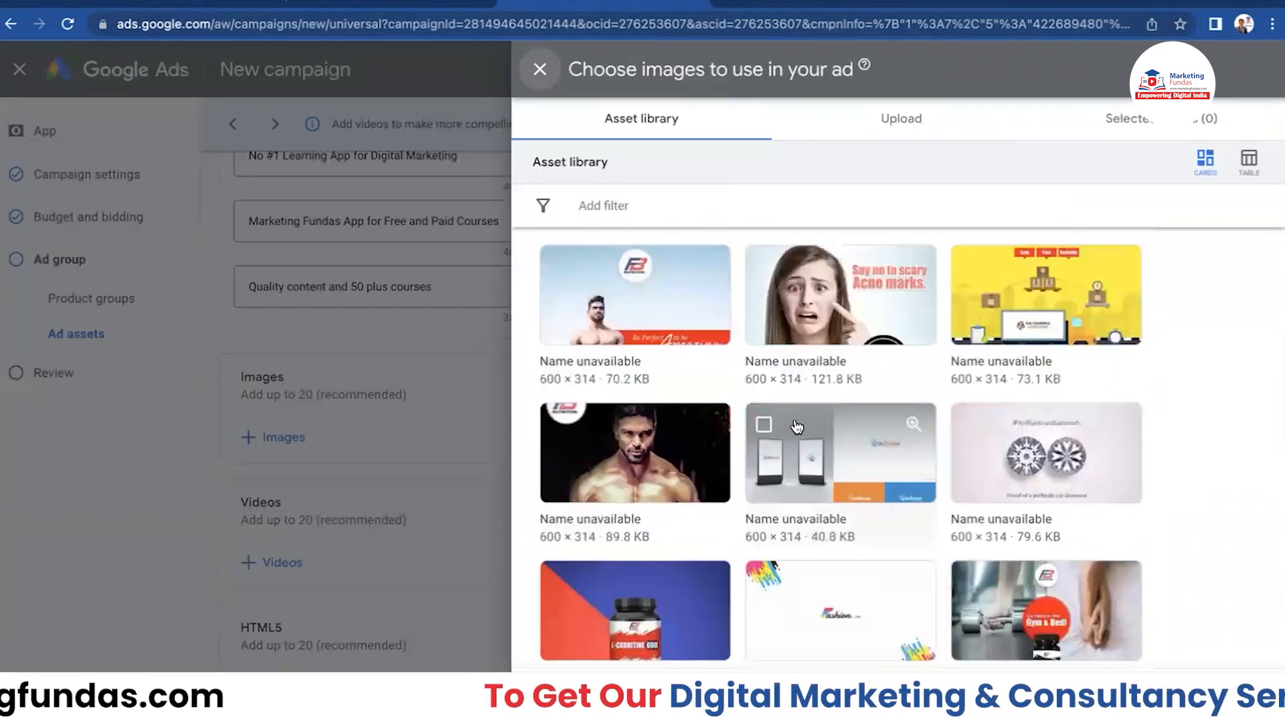
pyautogui.scroll(-5, 797, 427)
pyautogui.scroll(-3, 798, 426)
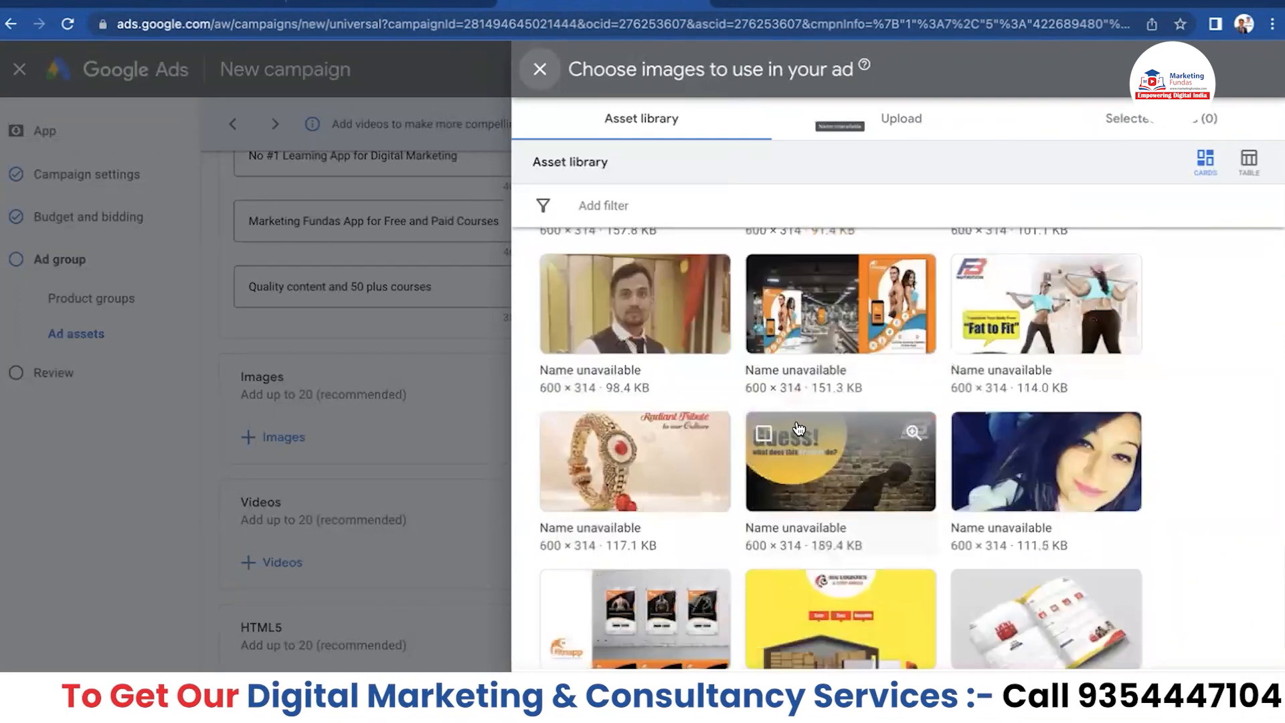
pyautogui.scroll(5, 834, 342)
pyautogui.click(895, 125)
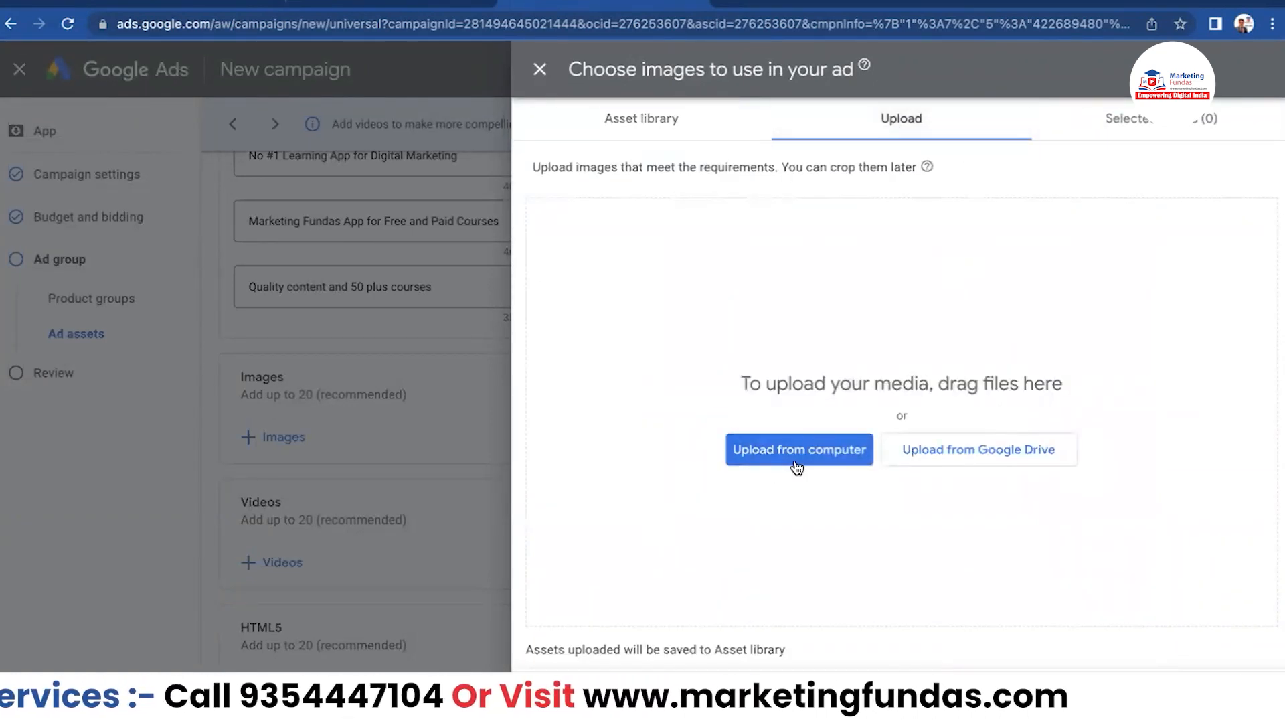
pyautogui.click(827, 462)
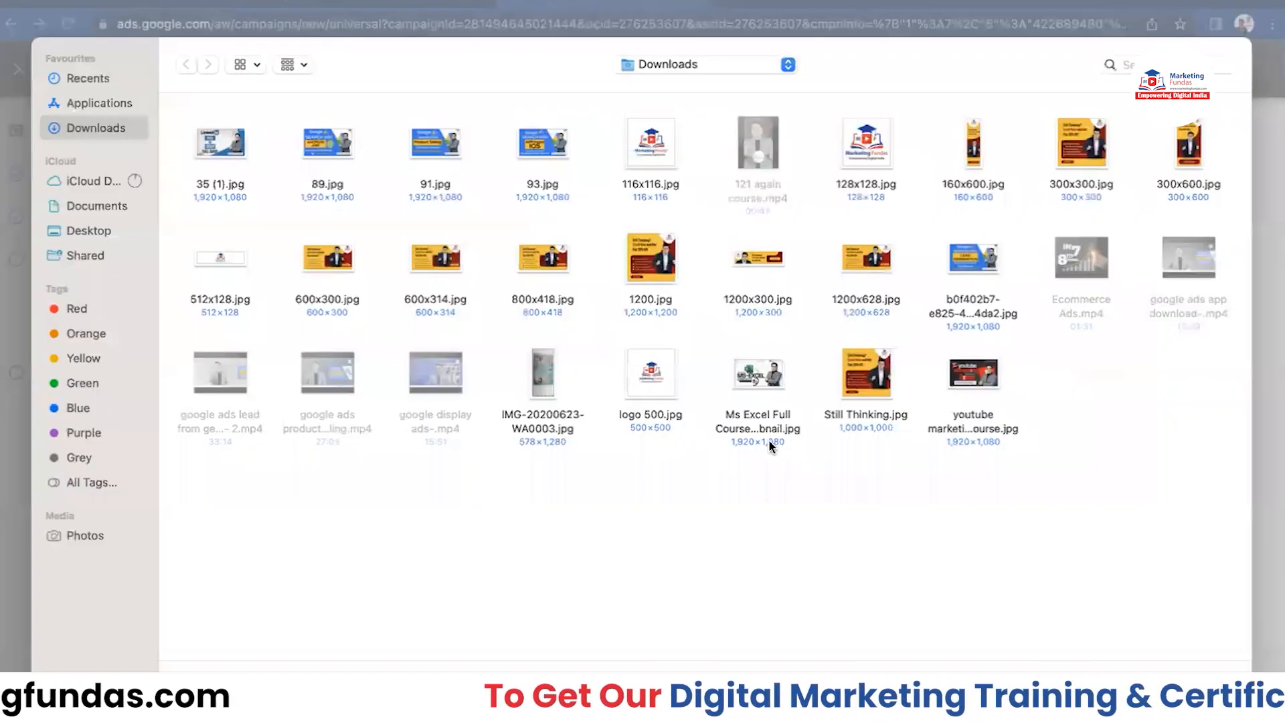
pyautogui.click(976, 192)
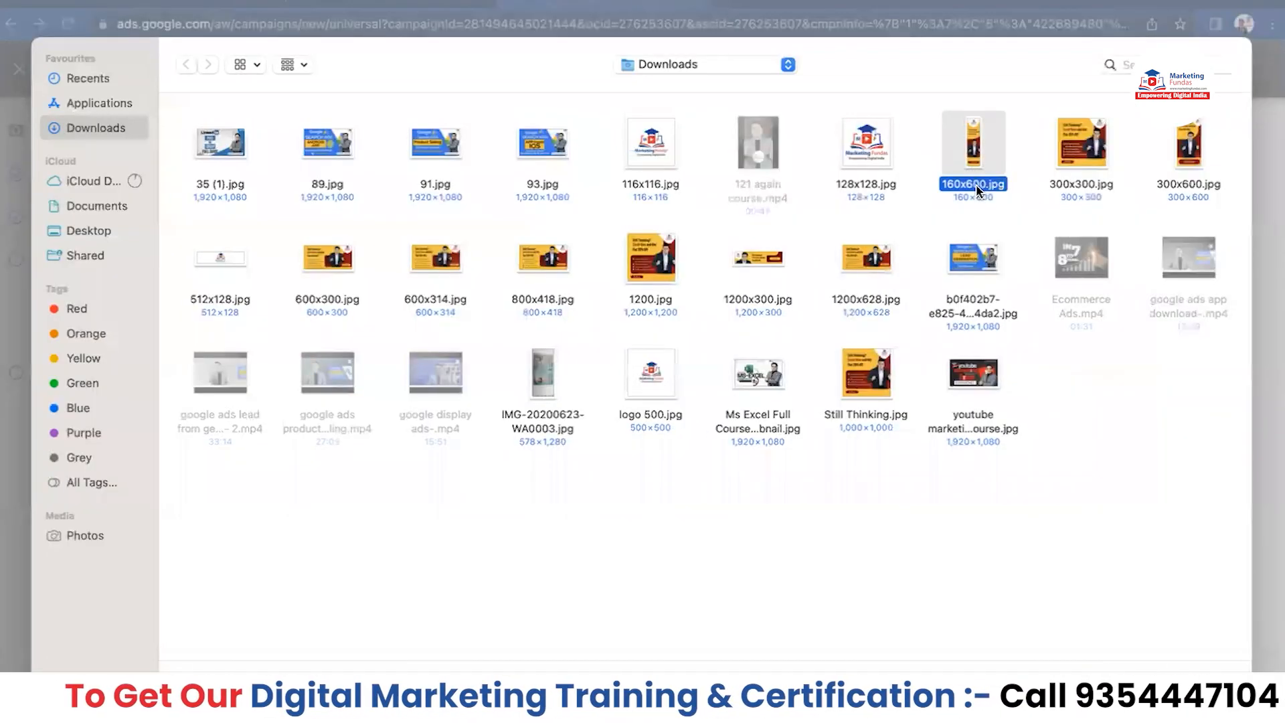
pyautogui.click(1084, 187)
pyautogui.click(1186, 179)
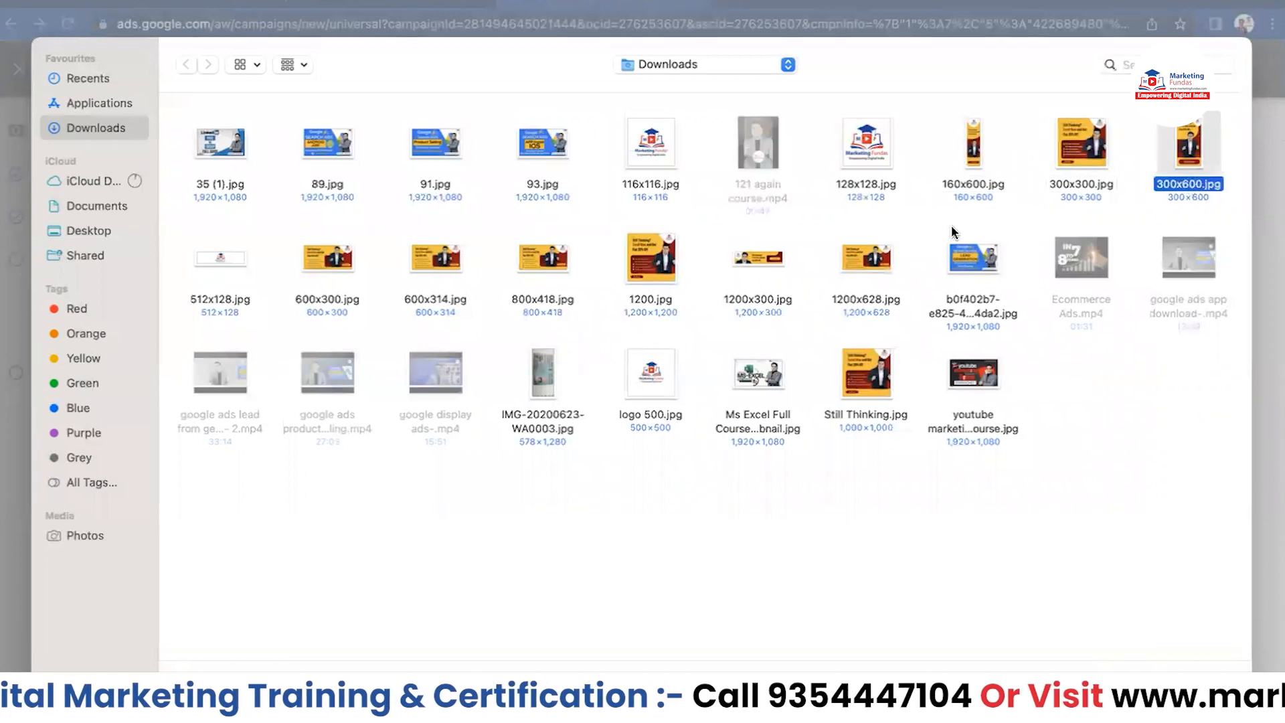
pyautogui.click(326, 295)
pyautogui.click(424, 302)
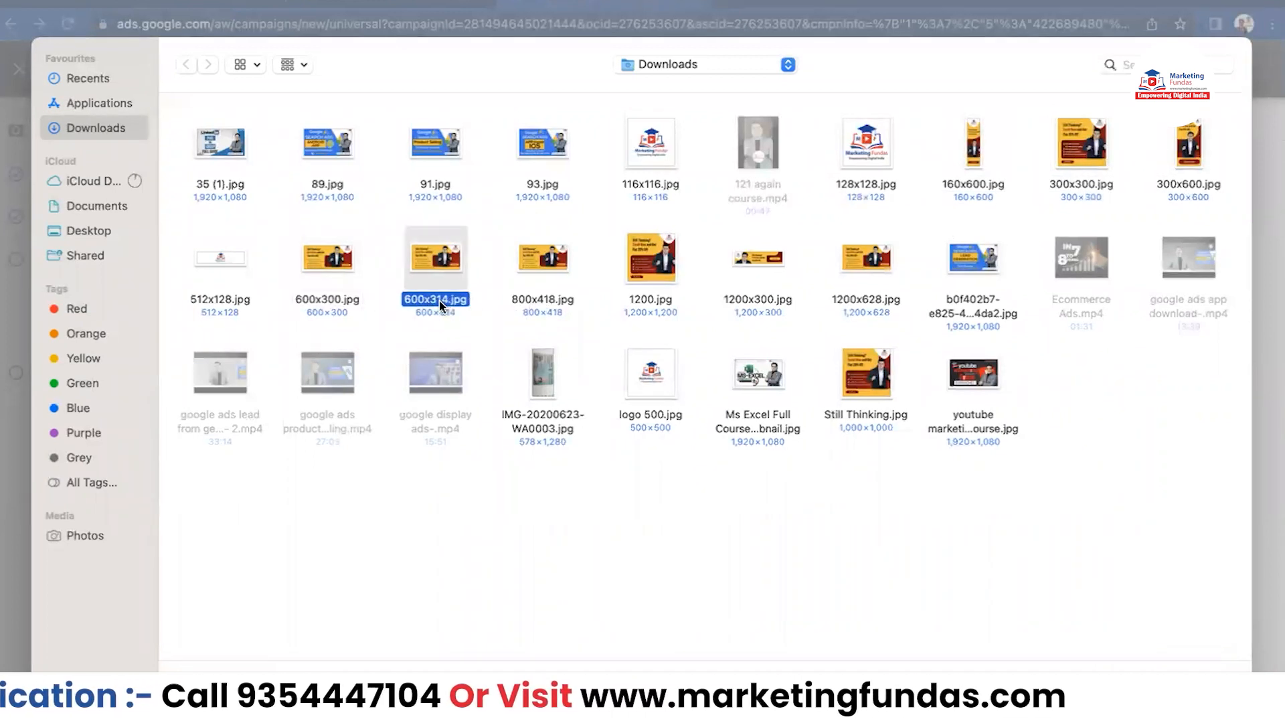
# Upload ten banners from Downloads: 160x600, 300x300, 300x600, 600x300, 600x314, 800x418, 1200, 1200x300, 1200x628 and Still Thinking.
pyautogui.click(957, 185)
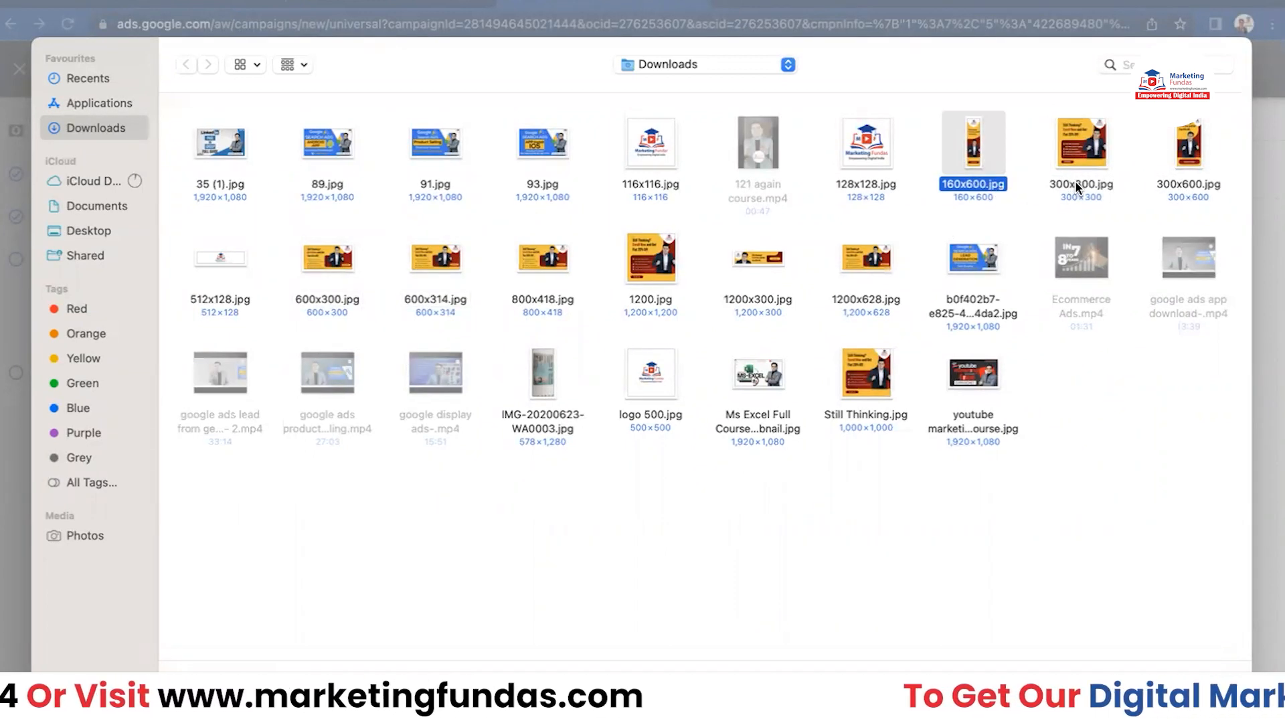
pyautogui.keyDown('super'); pyautogui.click(1172, 186); pyautogui.keyUp('super')
pyautogui.keyDown('super'); pyautogui.click(327, 297); pyautogui.keyUp('super')
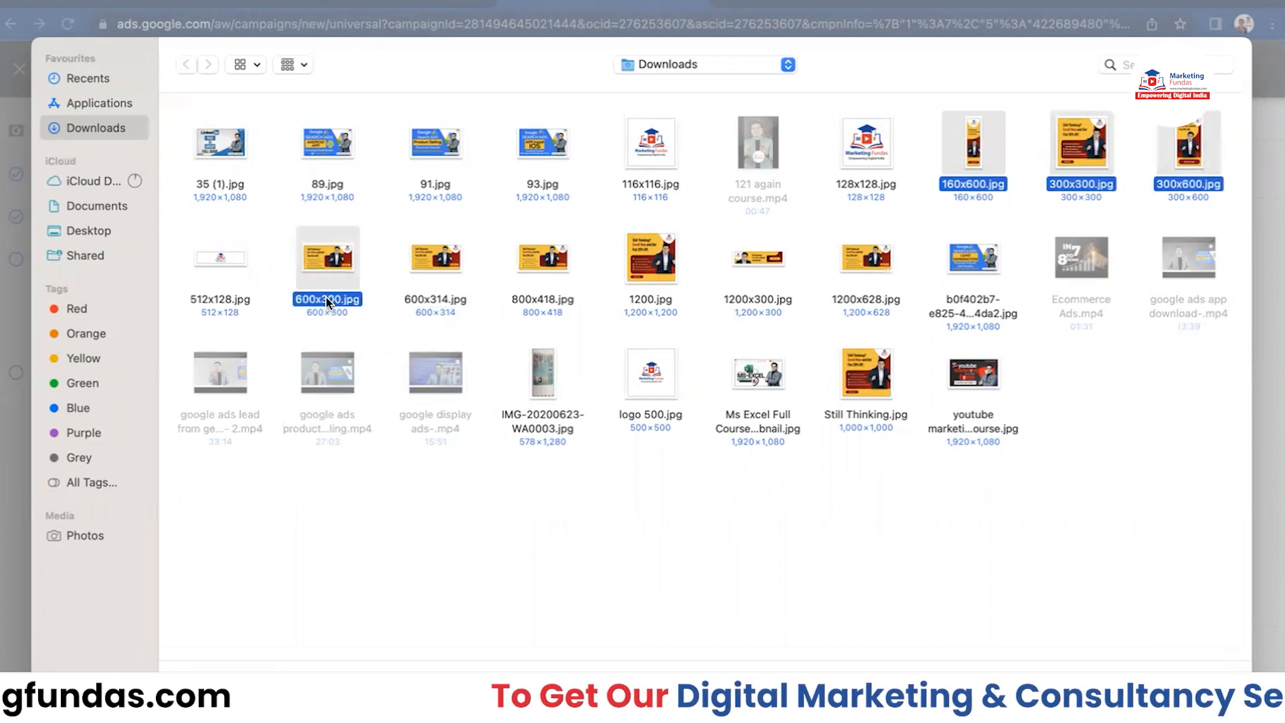
pyautogui.keyDown('super'); pyautogui.click(440, 297); pyautogui.keyUp('super')
pyautogui.keyDown('super'); pyautogui.click(542, 297); pyautogui.keyUp('super')
pyautogui.keyDown('super'); pyautogui.click(665, 297); pyautogui.keyUp('super')
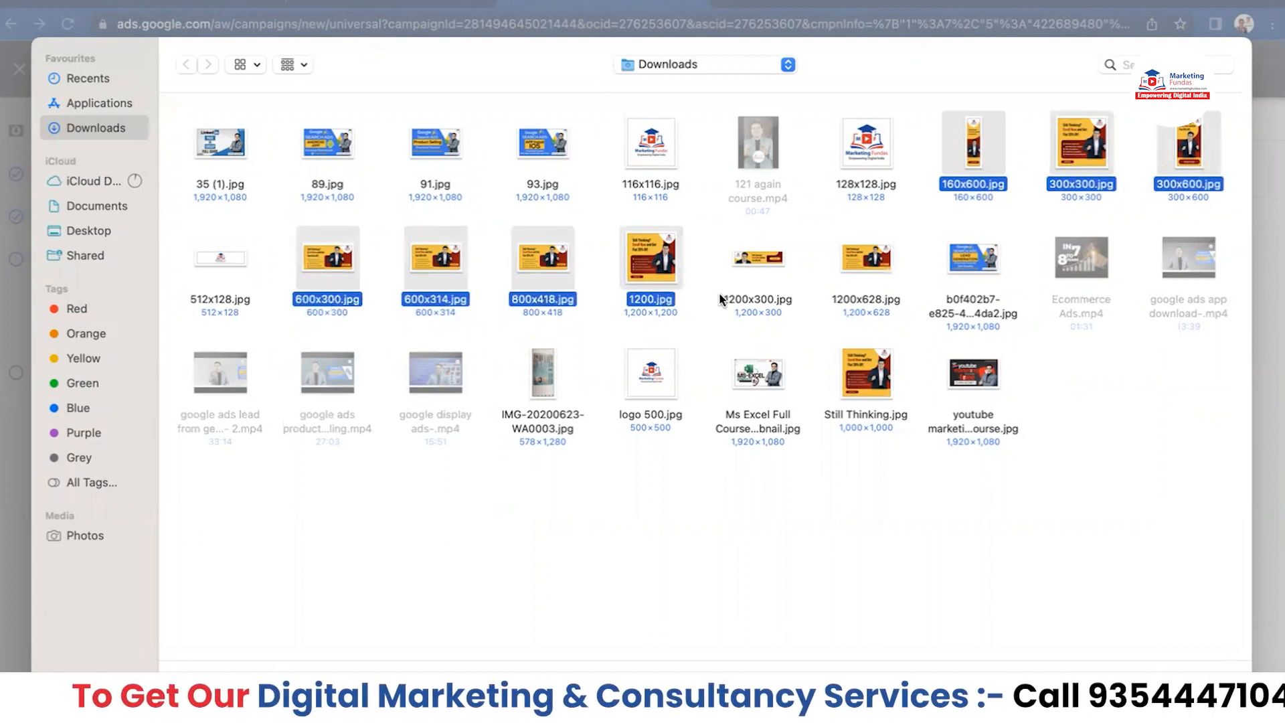
pyautogui.keyDown('super'); pyautogui.click(755, 299); pyautogui.keyUp('super')
pyautogui.keyDown('super'); pyautogui.click(845, 299); pyautogui.keyUp('super')
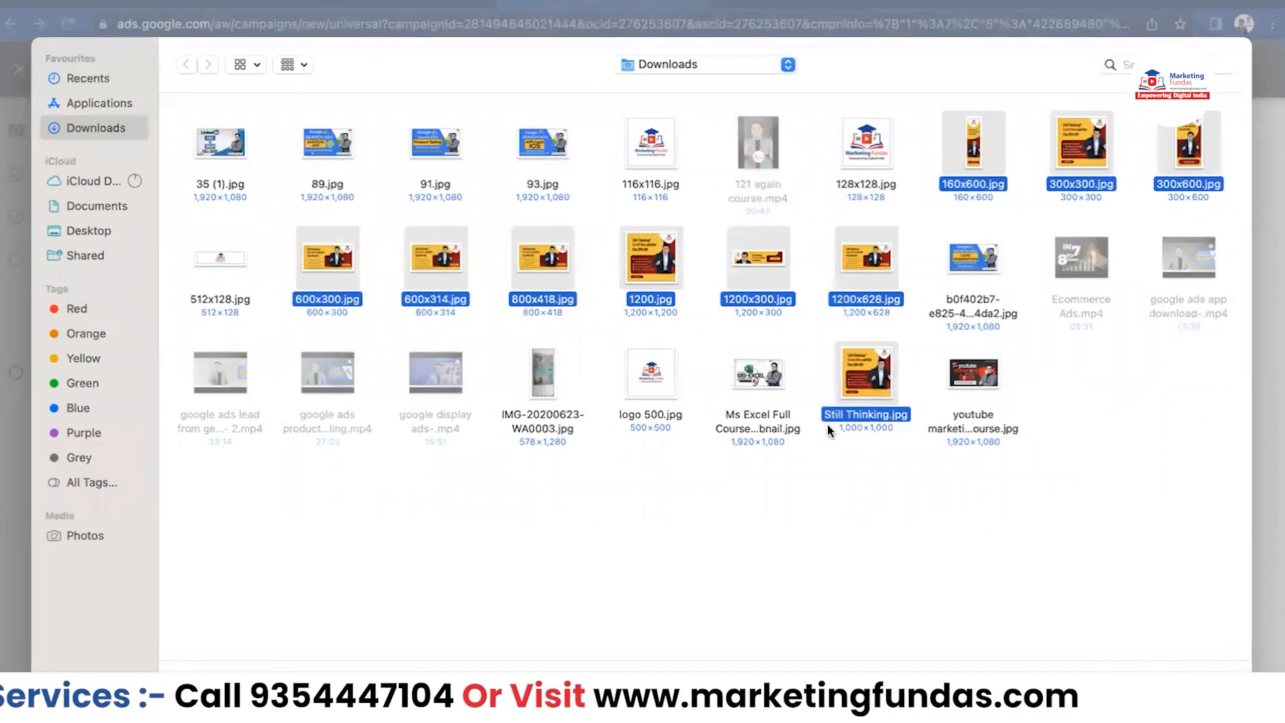
pyautogui.press('Return')
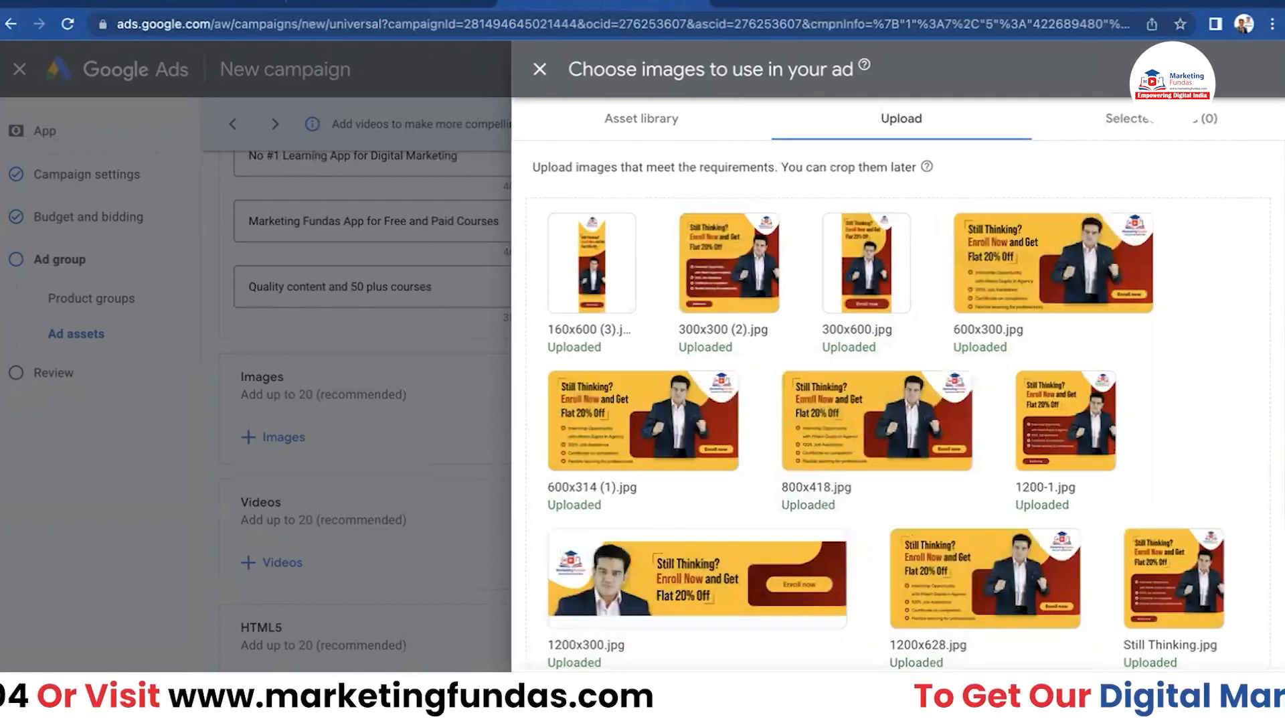
# Try to select the uploaded 160x600 image, and select the 300x300, 300x600, 600x300, 600x314, 800x418 and 1200-1 images for the ad.
pyautogui.scroll(-3, 812, 493)
pyautogui.scroll(3, 730, 261)
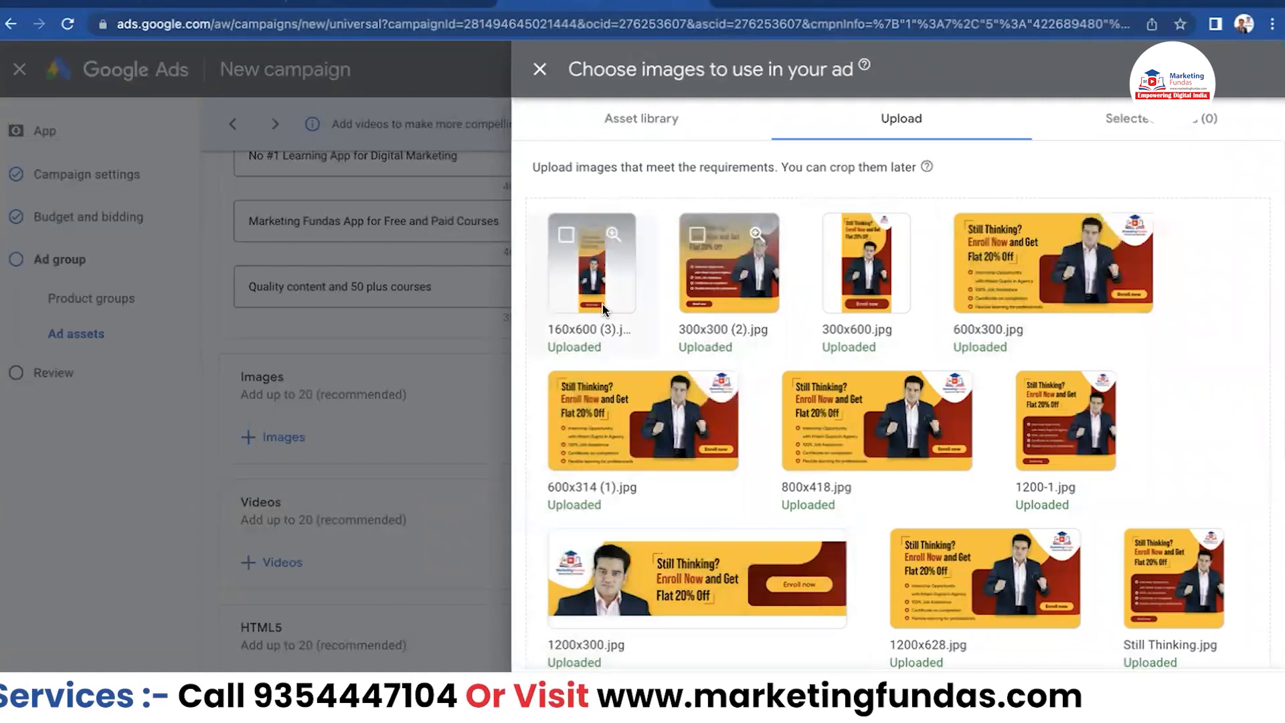
pyautogui.click(564, 237)
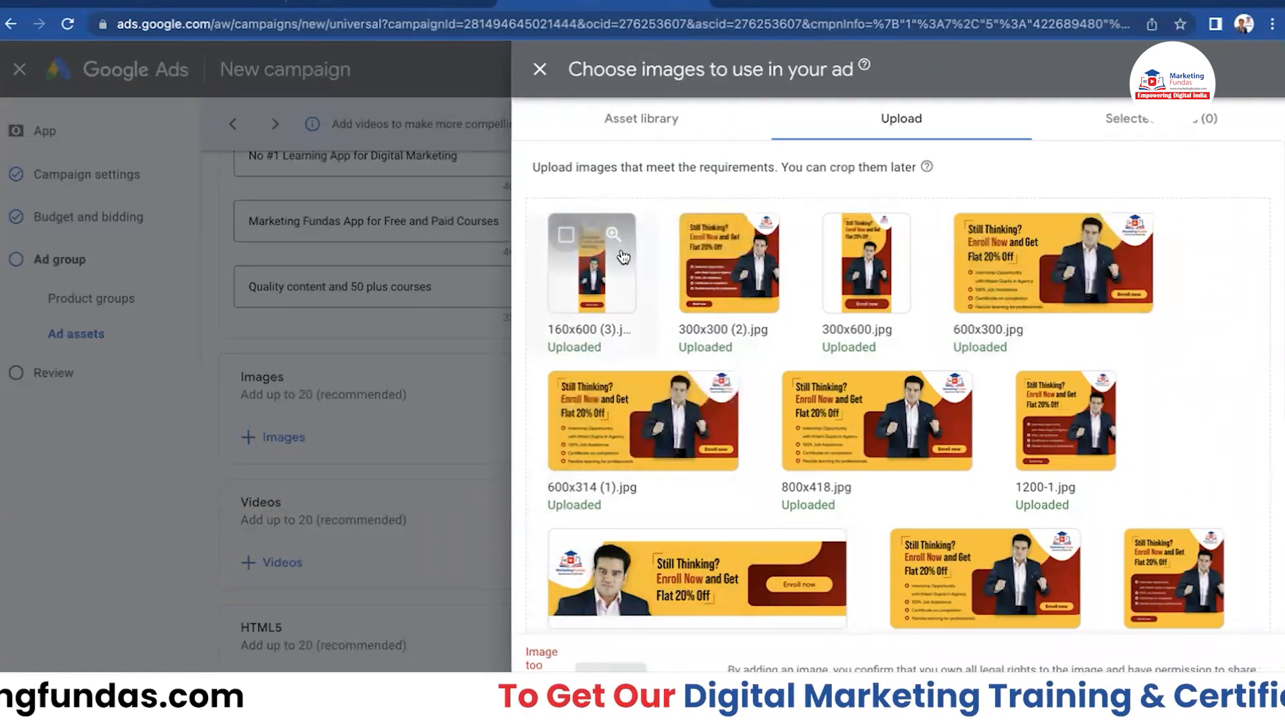
pyautogui.click(694, 238)
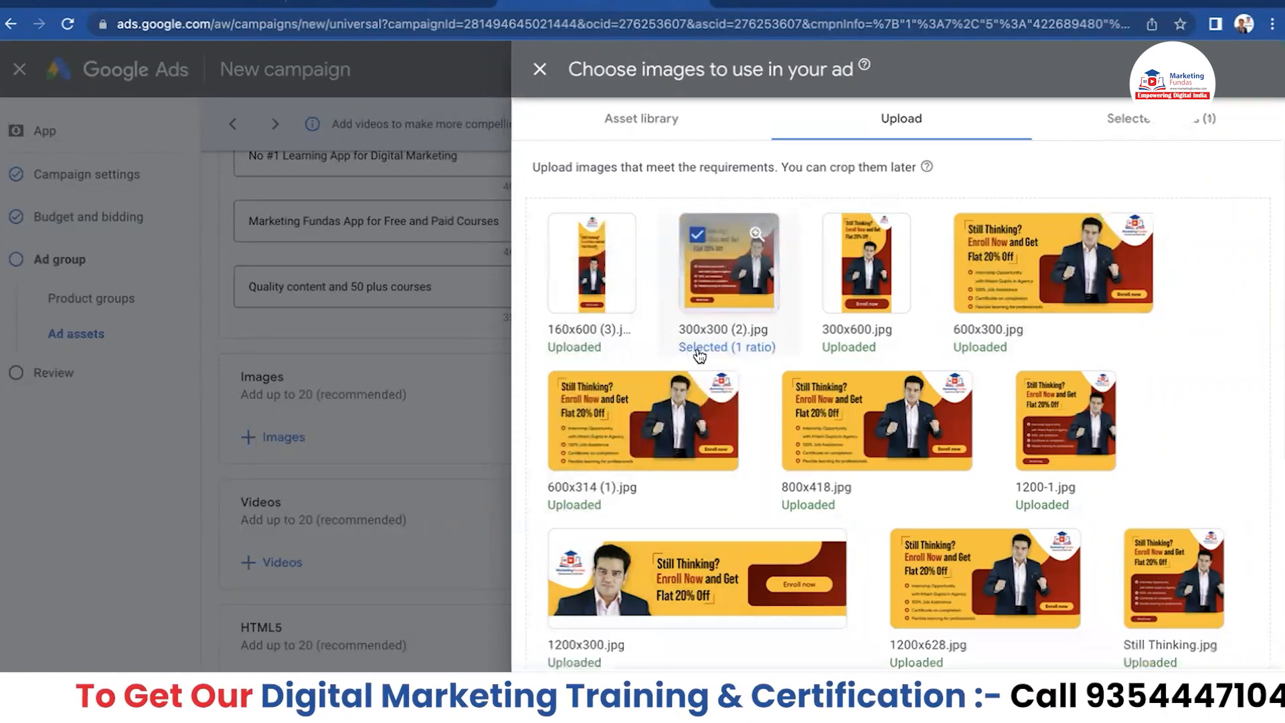
pyautogui.click(841, 234)
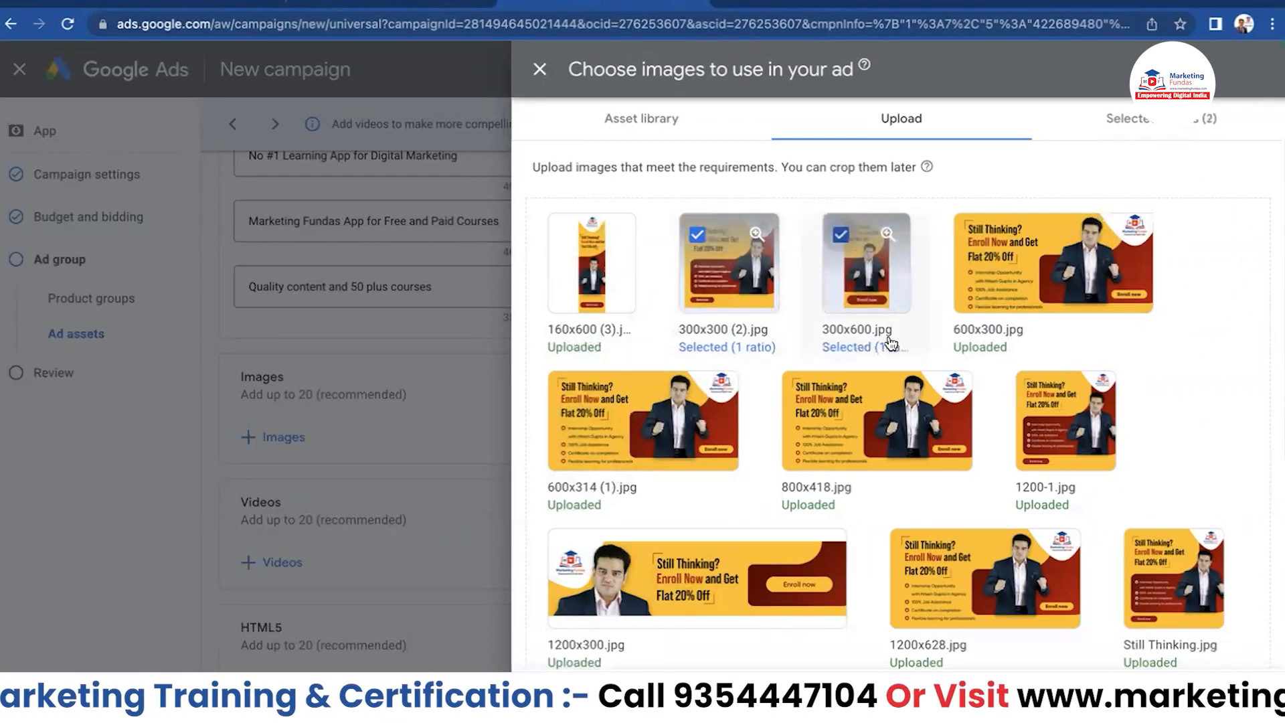
pyautogui.click(977, 234)
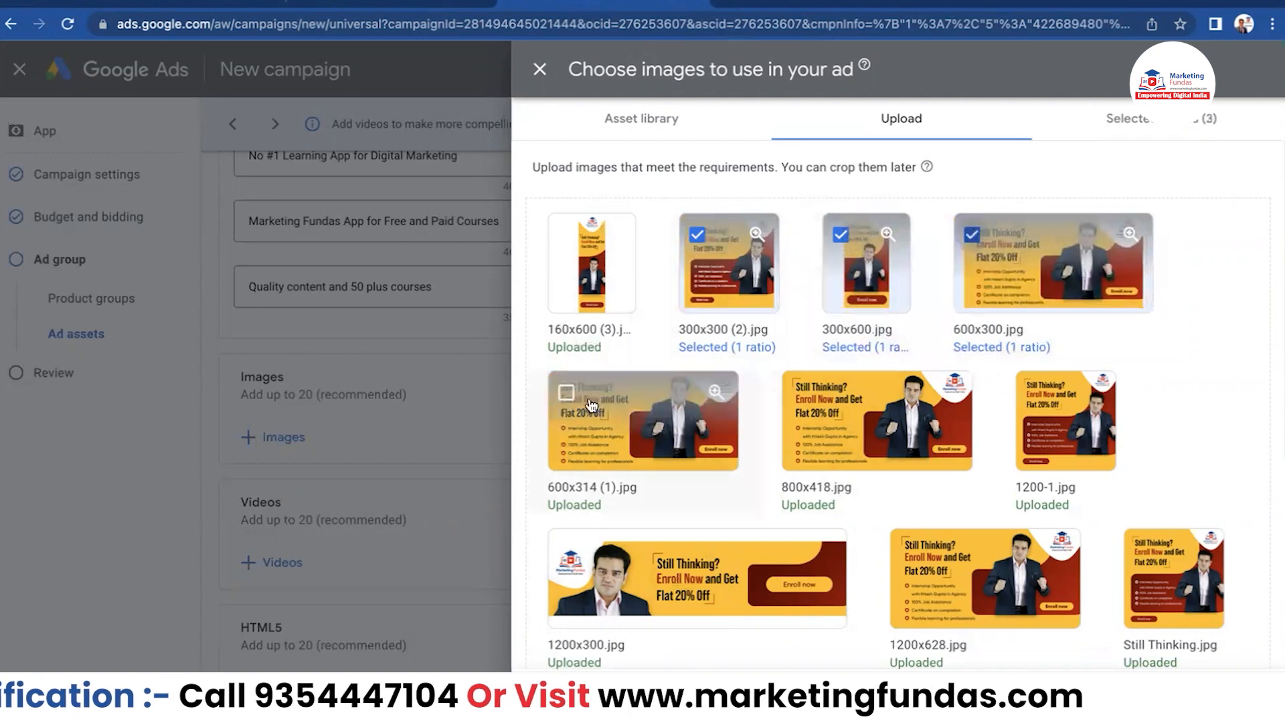
pyautogui.click(566, 394)
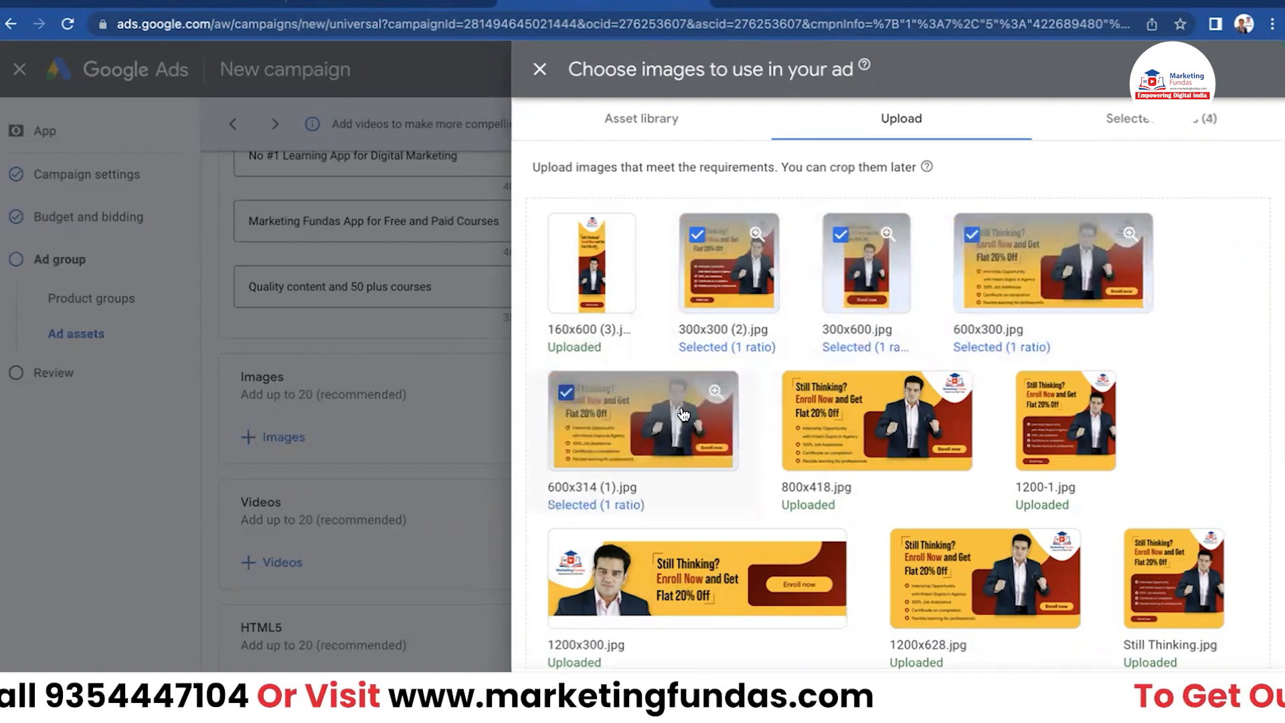
pyautogui.click(801, 392)
pyautogui.click(1044, 401)
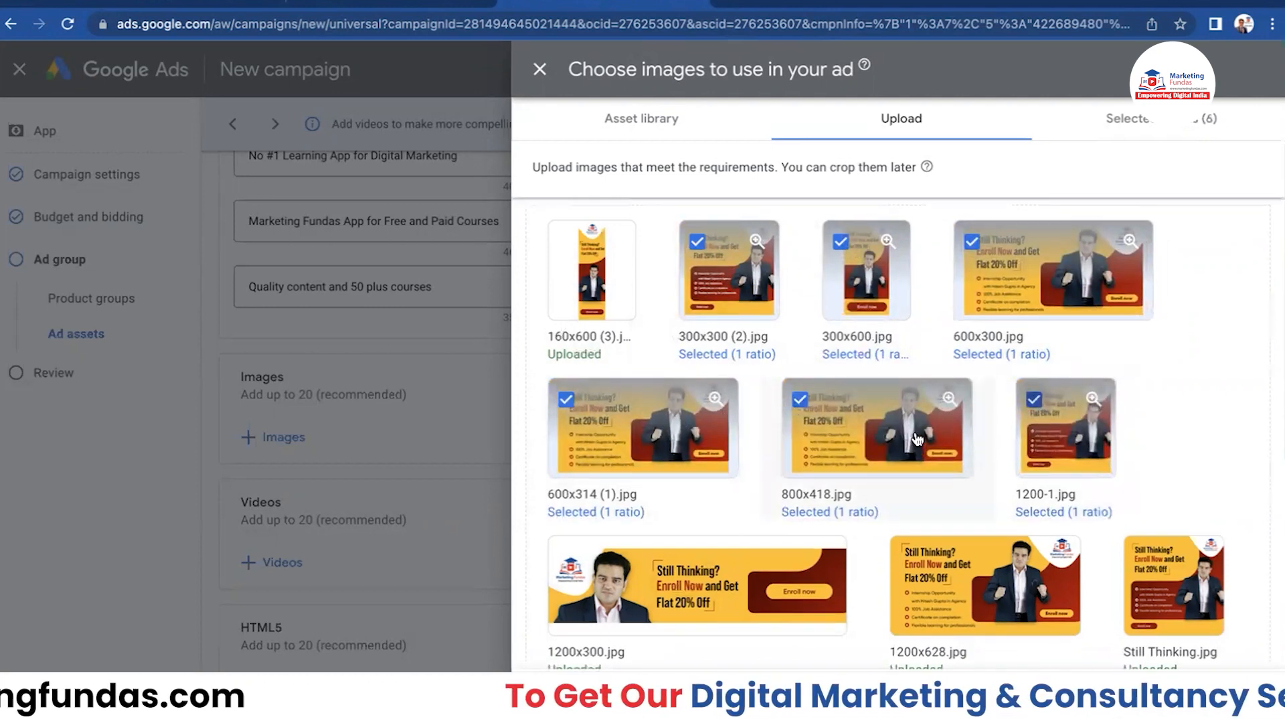
# Add the uploaded 1200x300, 1200x628 and Still Thinking images to the ad's image selection.
pyautogui.scroll(-1, 787, 515)
pyautogui.scroll(-2, 786, 515)
pyautogui.click(566, 395)
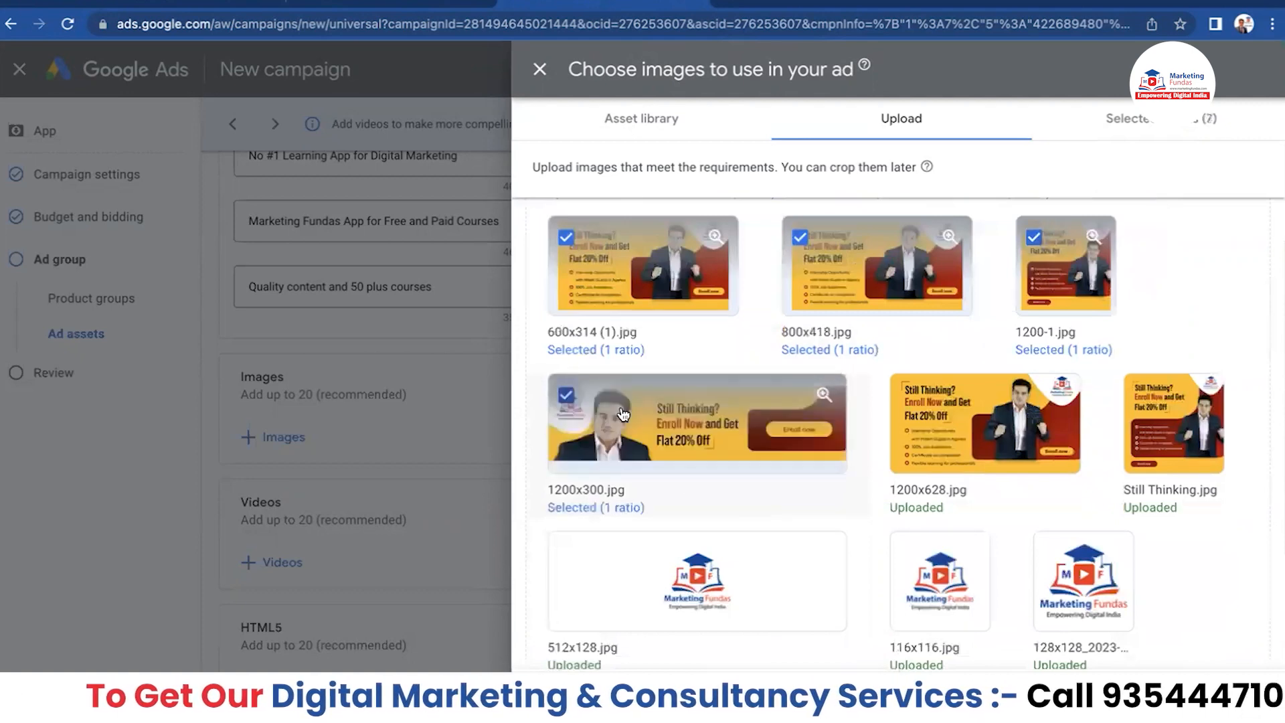
pyautogui.click(925, 420)
pyautogui.click(1175, 422)
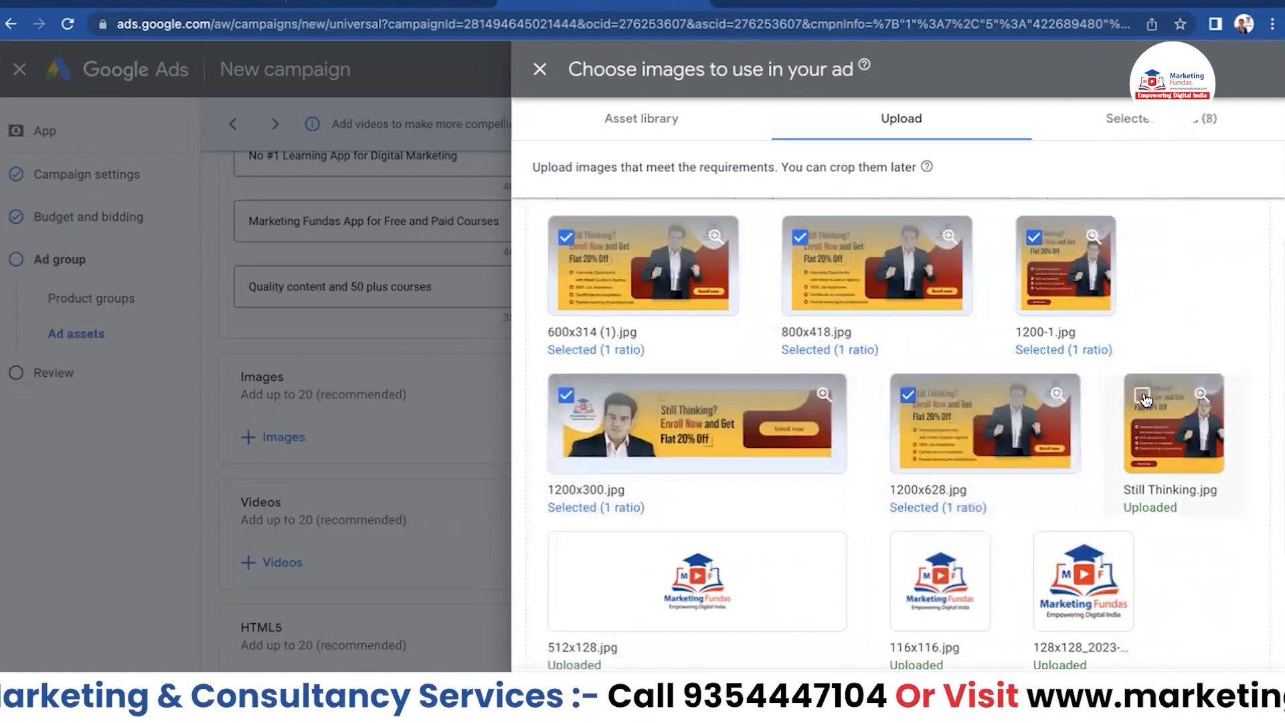
# Try to include the 116x116 and 128x128 logo images, and save the selected images to the ad.
pyautogui.scroll(-3, 855, 519)
pyautogui.moveTo(836, 388)
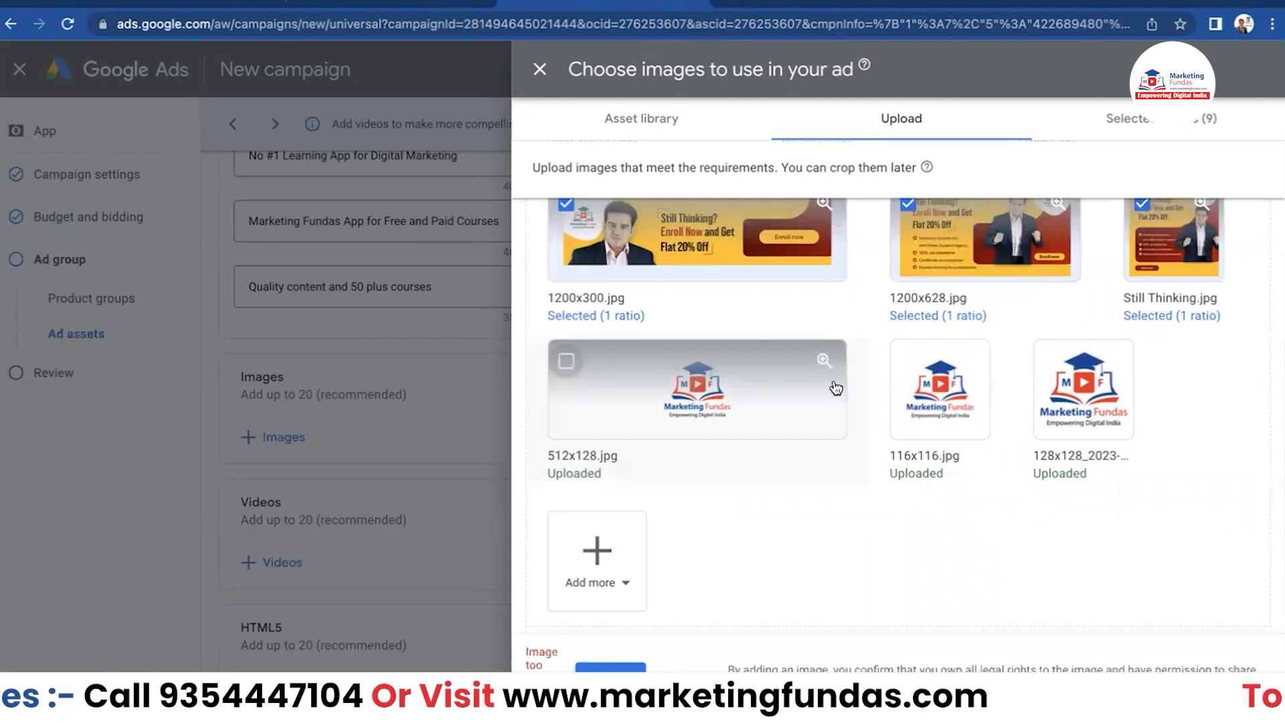
pyautogui.click(908, 362)
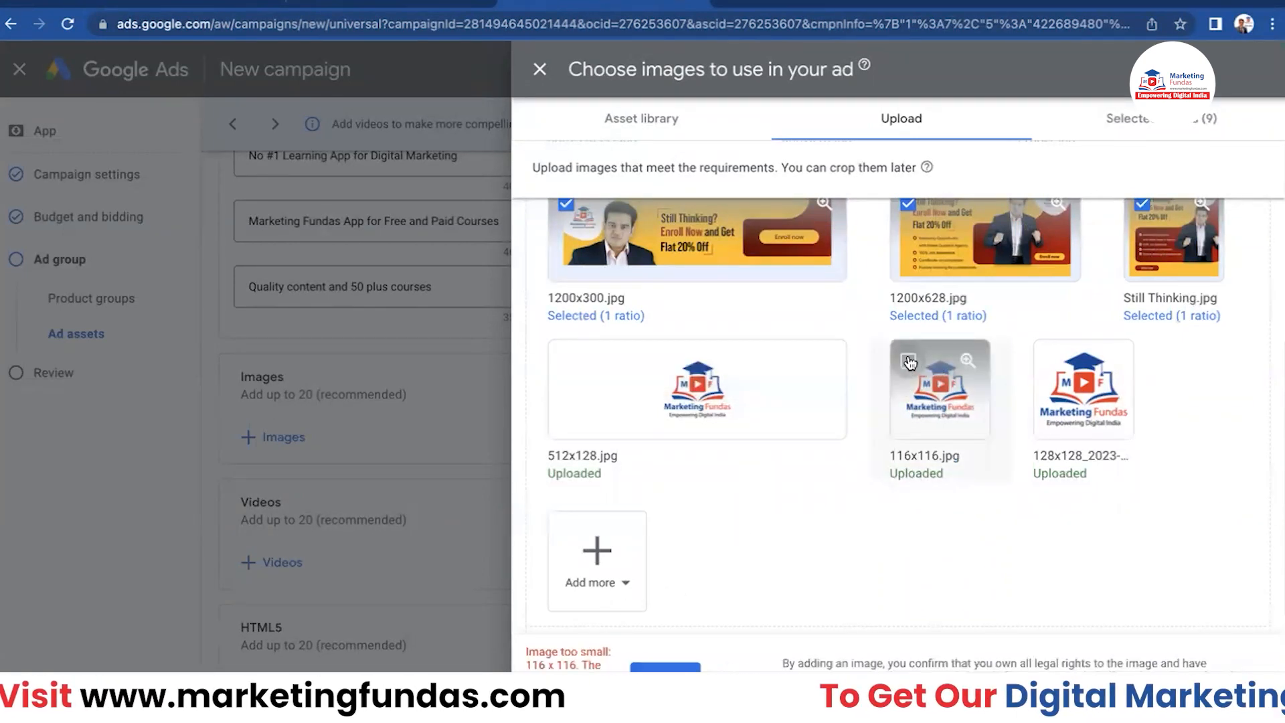
pyautogui.click(1064, 359)
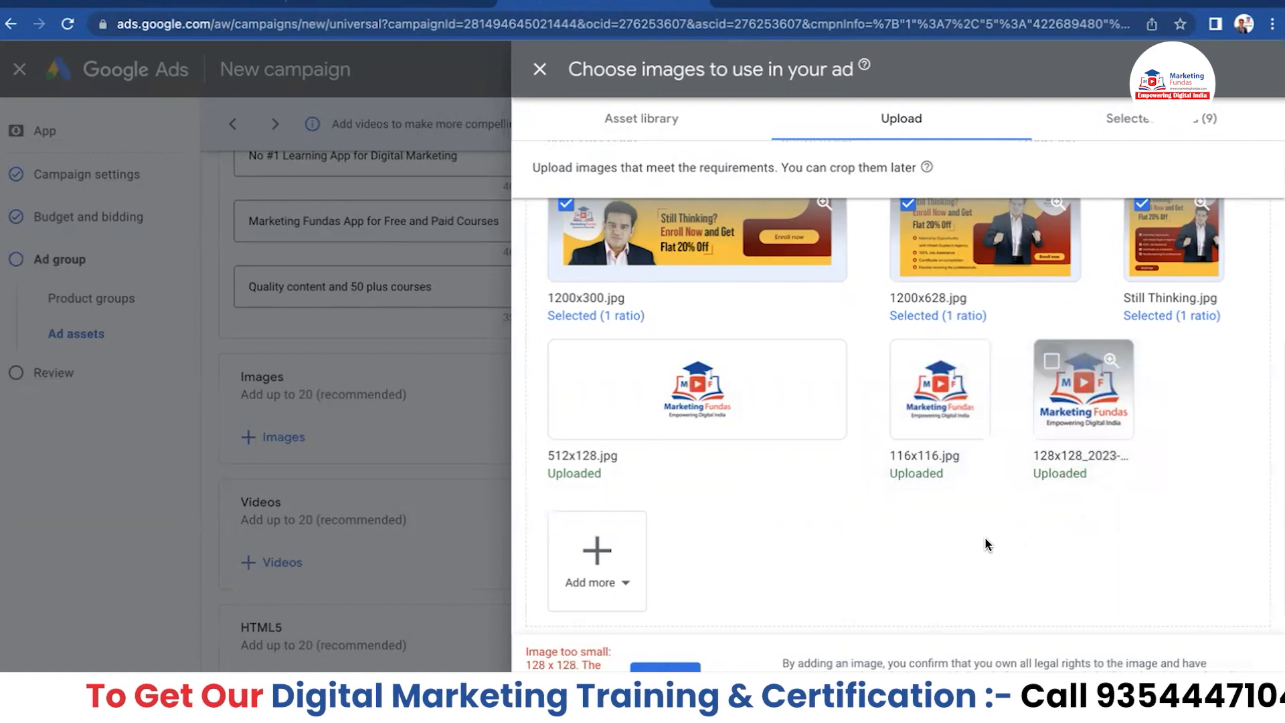
pyautogui.scroll(4, 789, 307)
pyautogui.scroll(-4, 859, 372)
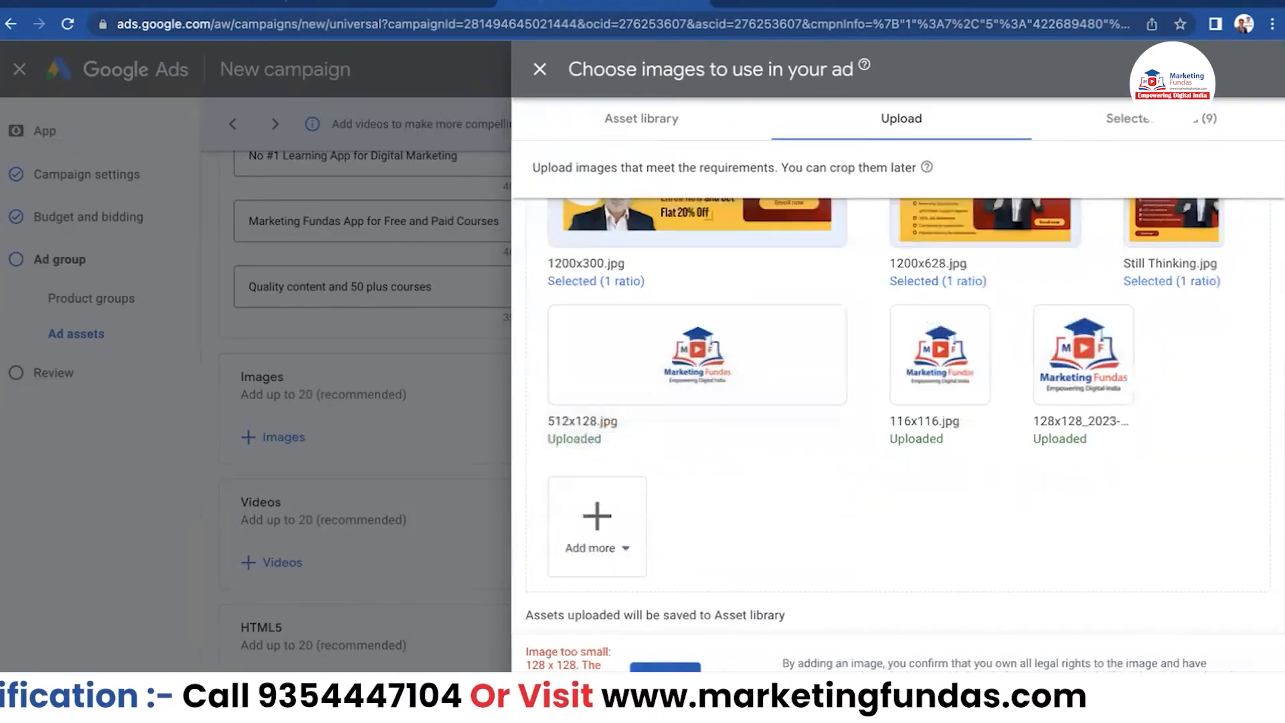
pyautogui.click(665, 668)
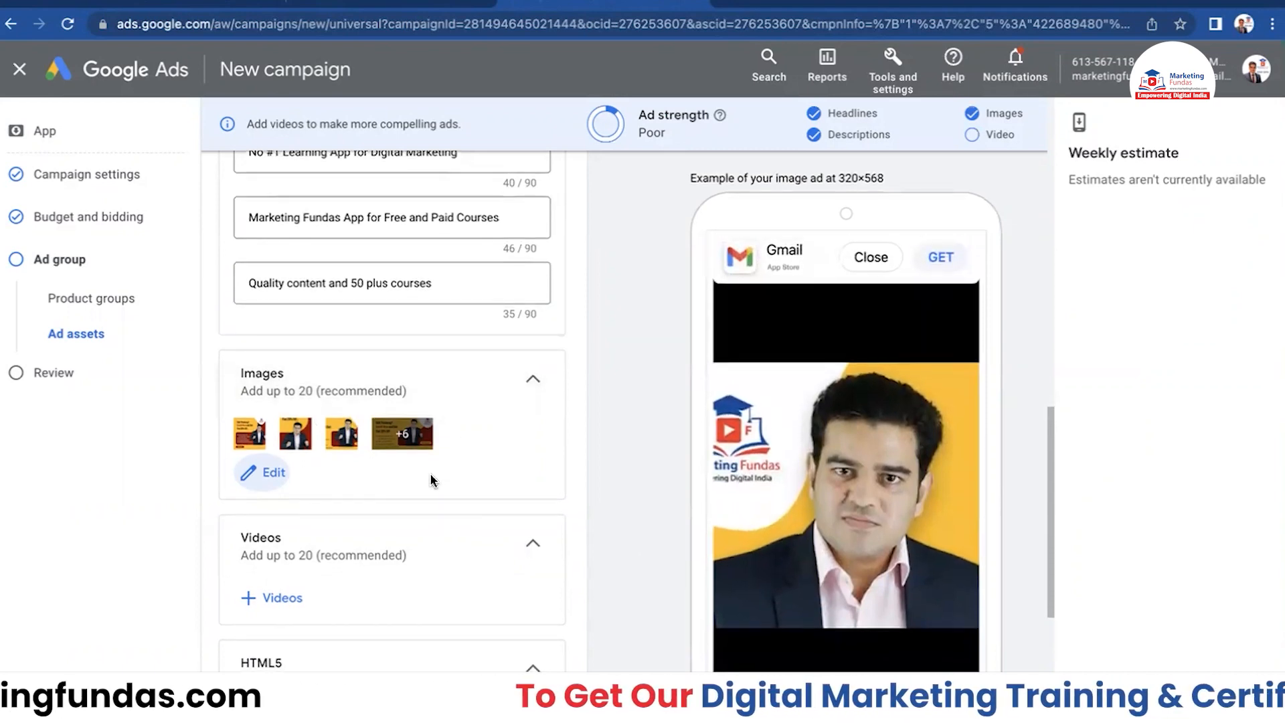
# Add four asset library videos: Facebook and Instagram (0:41), Ecommerce Mastery (1:30), Live Practical Facebook (1:12) and Ecommerce Mastery (0:56).
pyautogui.scroll(-1, 430, 476)
pyautogui.click(259, 556)
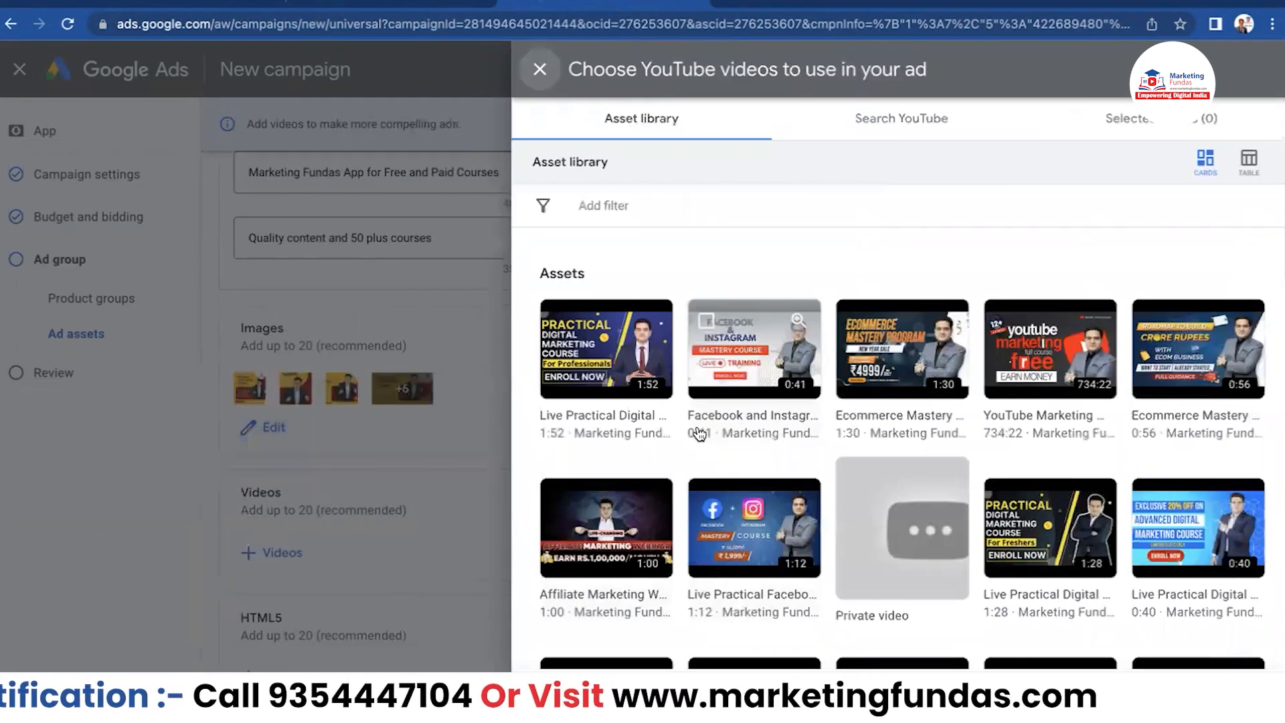
pyautogui.click(705, 323)
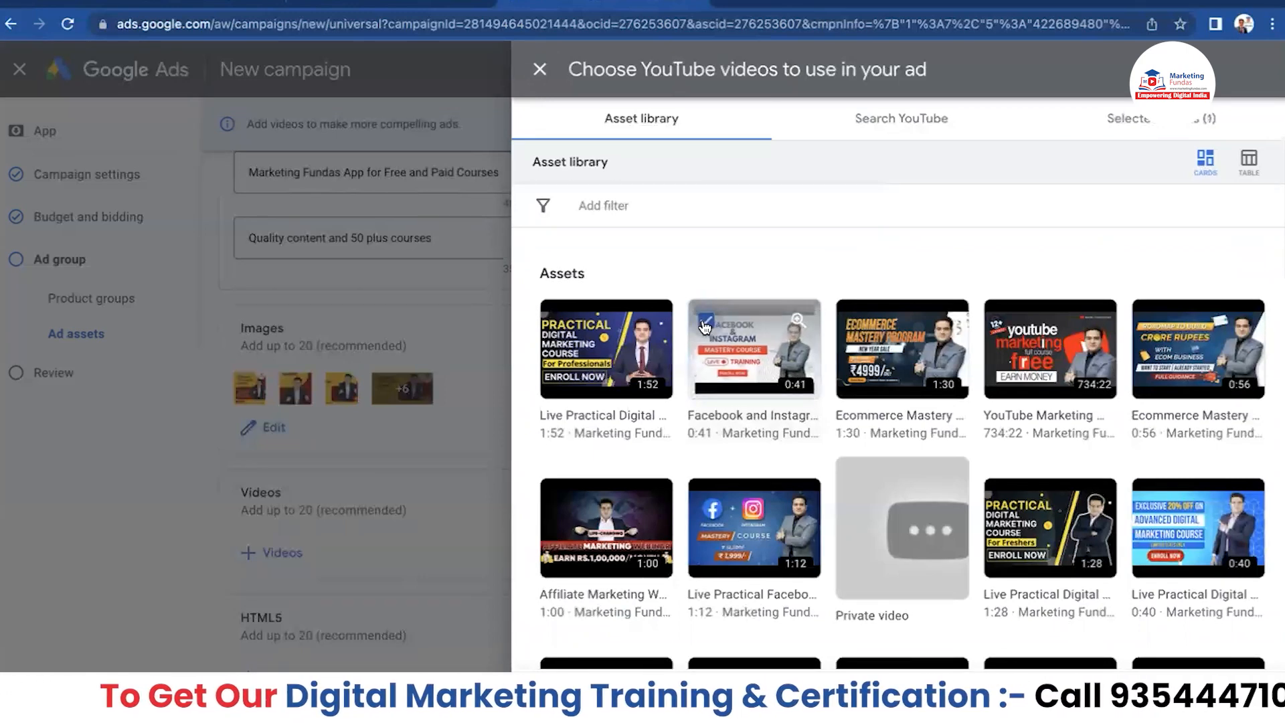
pyautogui.click(856, 324)
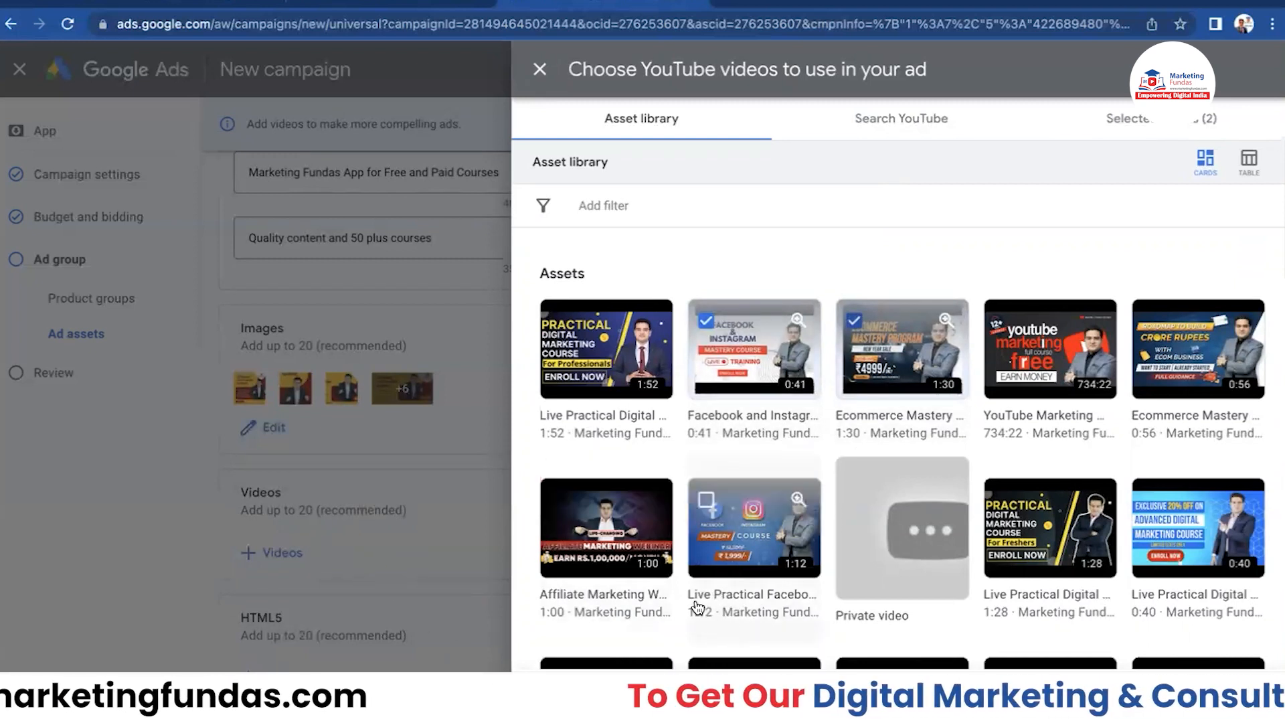
pyautogui.click(706, 499)
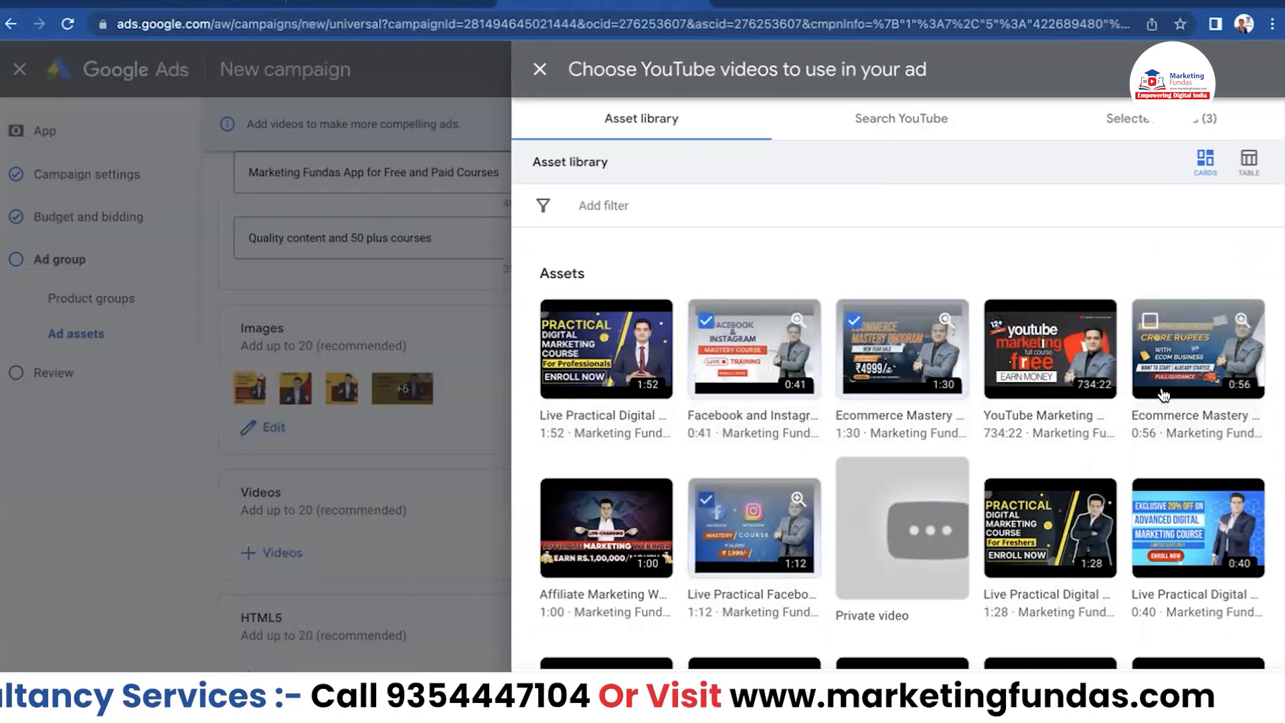
pyautogui.click(1161, 344)
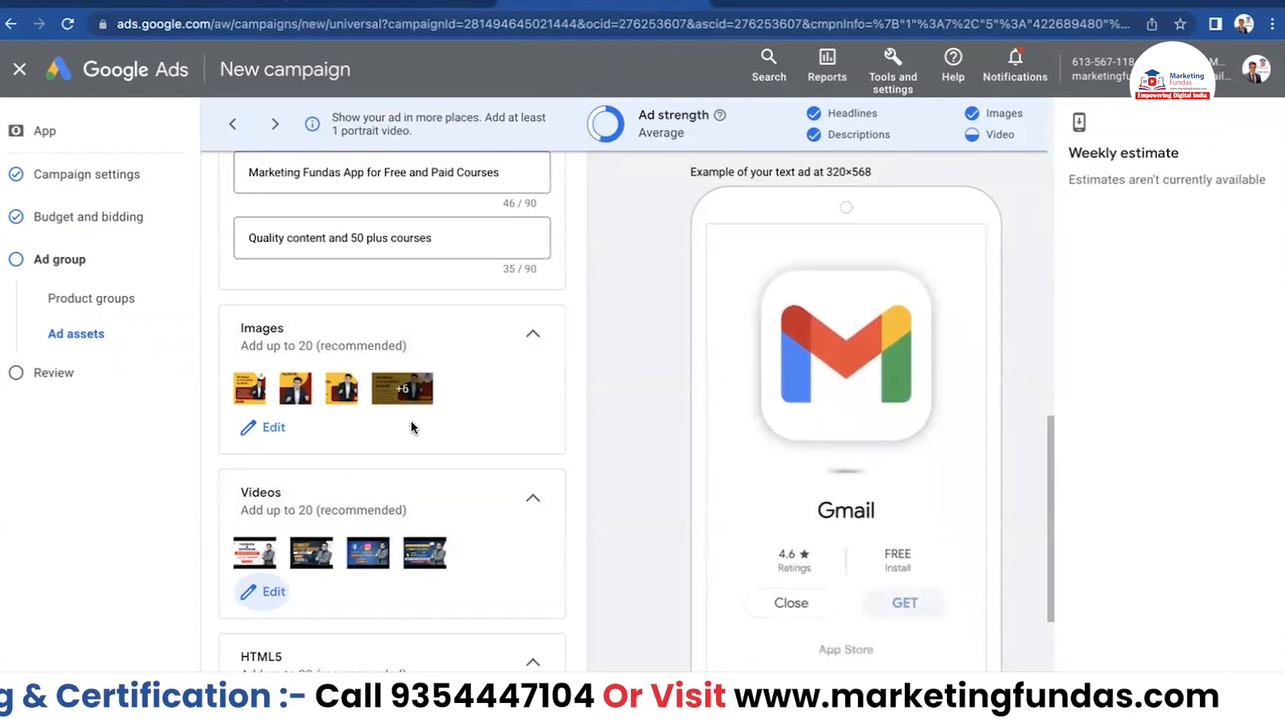
# Examine the ad previews for Search, YouTube and Discover, and return to the Display preview.
pyautogui.scroll(-1, 413, 438)
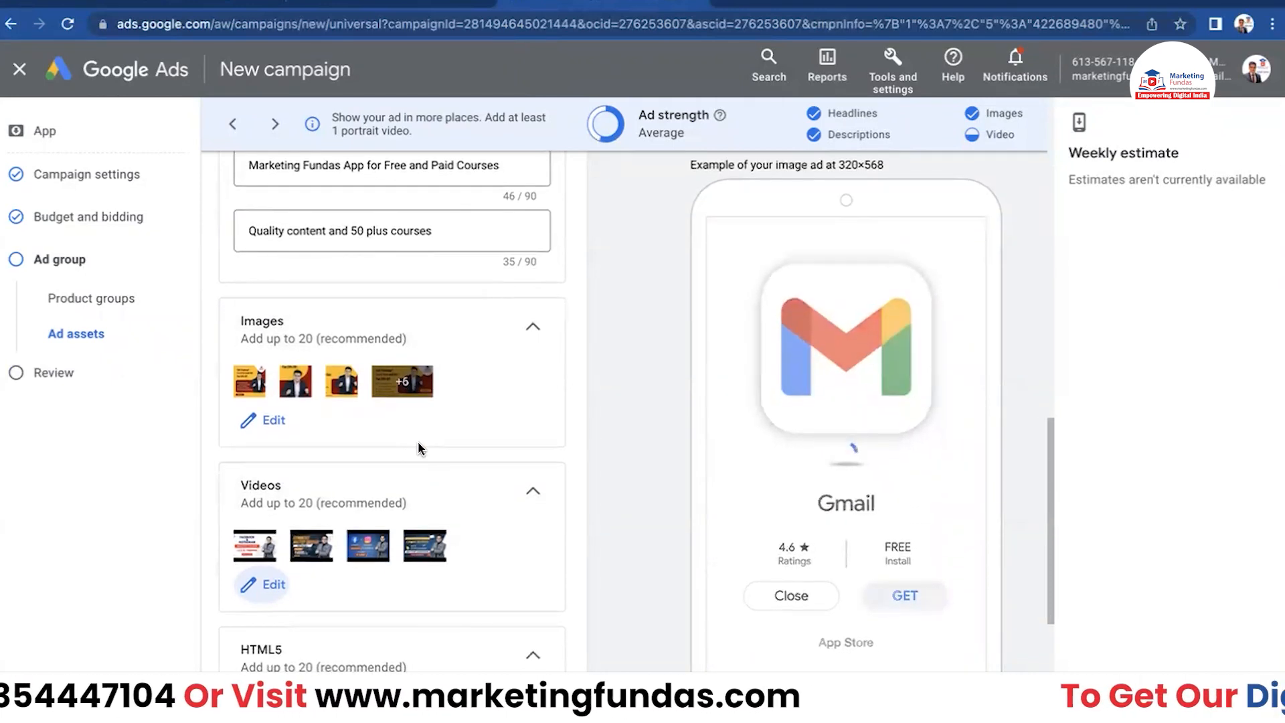
pyautogui.scroll(1, 418, 443)
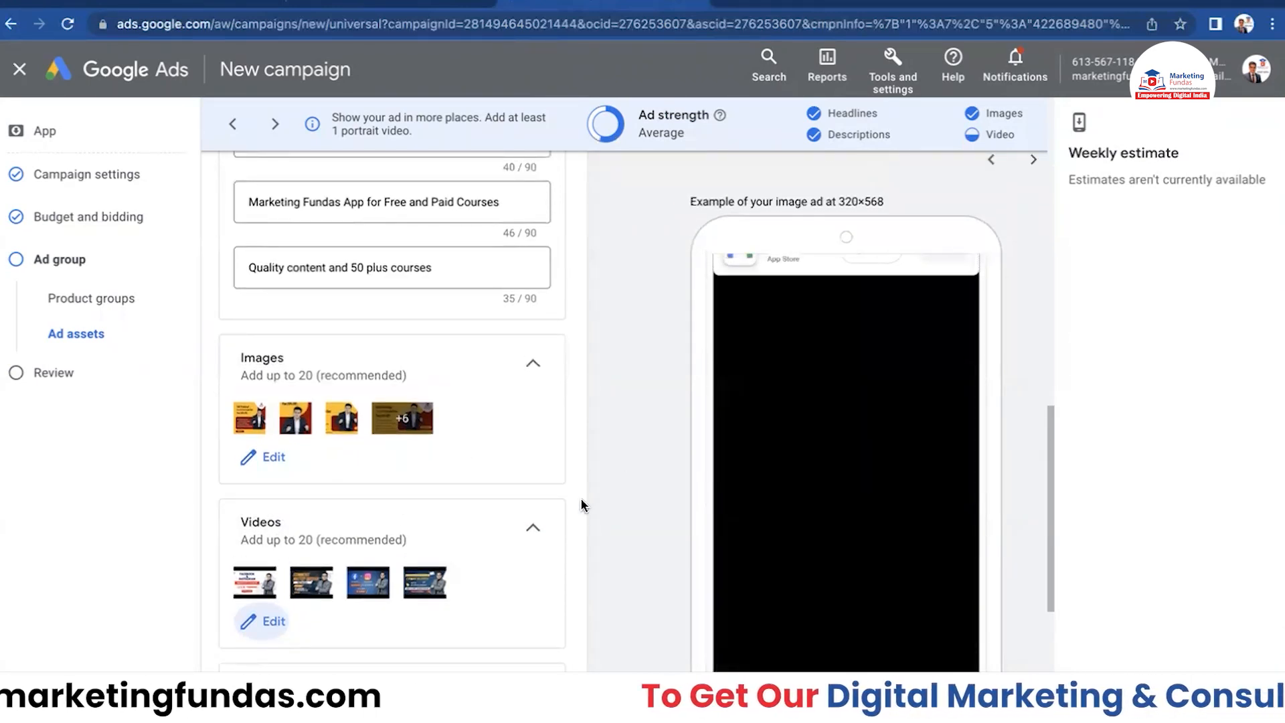
pyautogui.scroll(2, 666, 350)
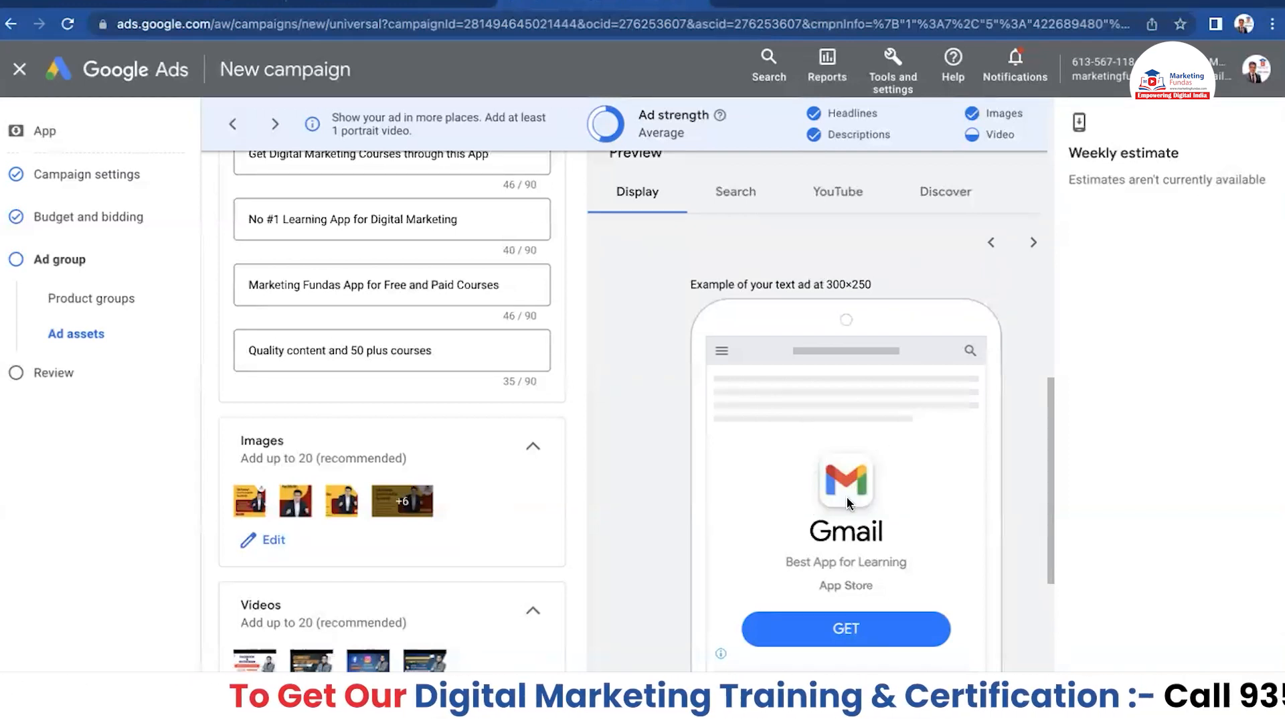
pyautogui.click(737, 209)
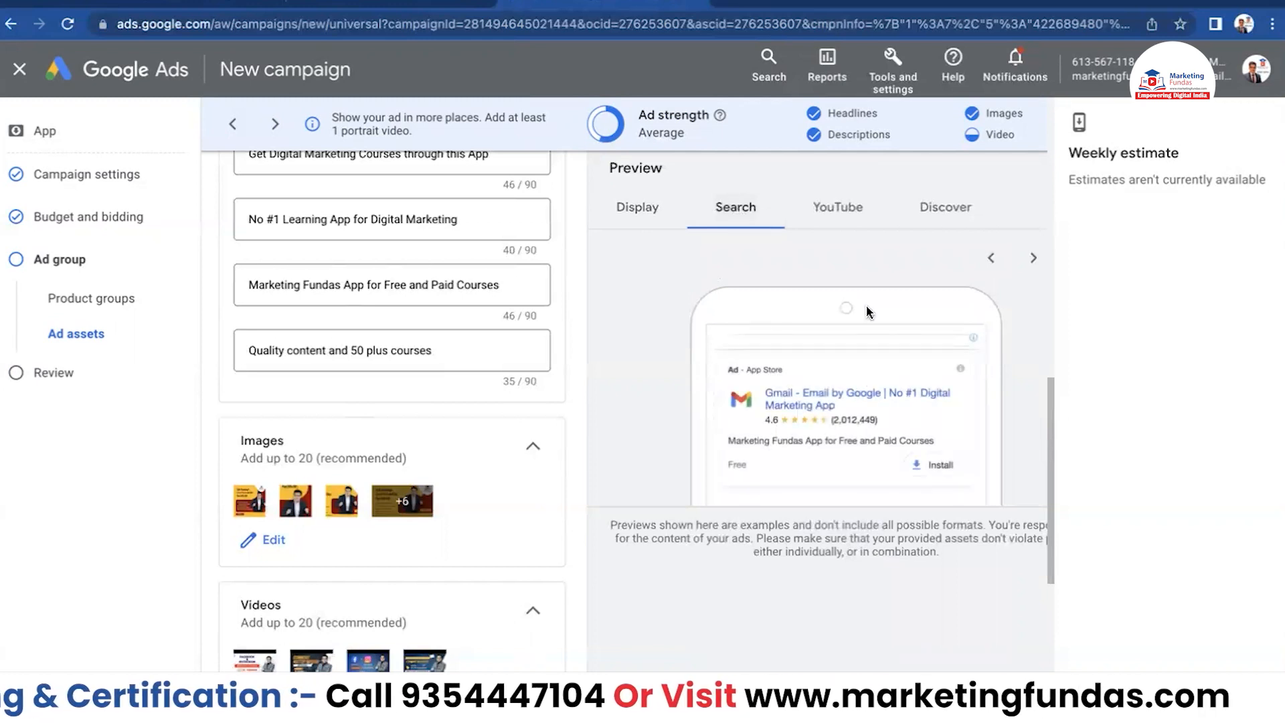
pyautogui.click(850, 215)
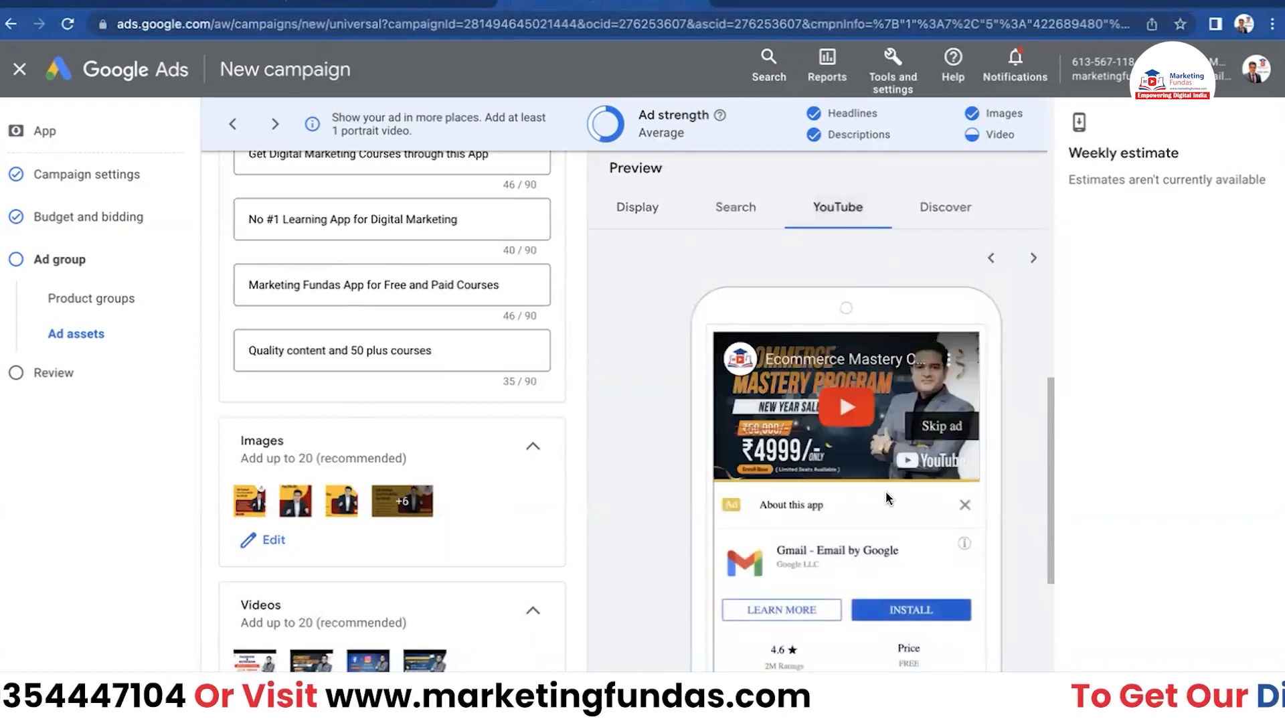
pyautogui.click(949, 225)
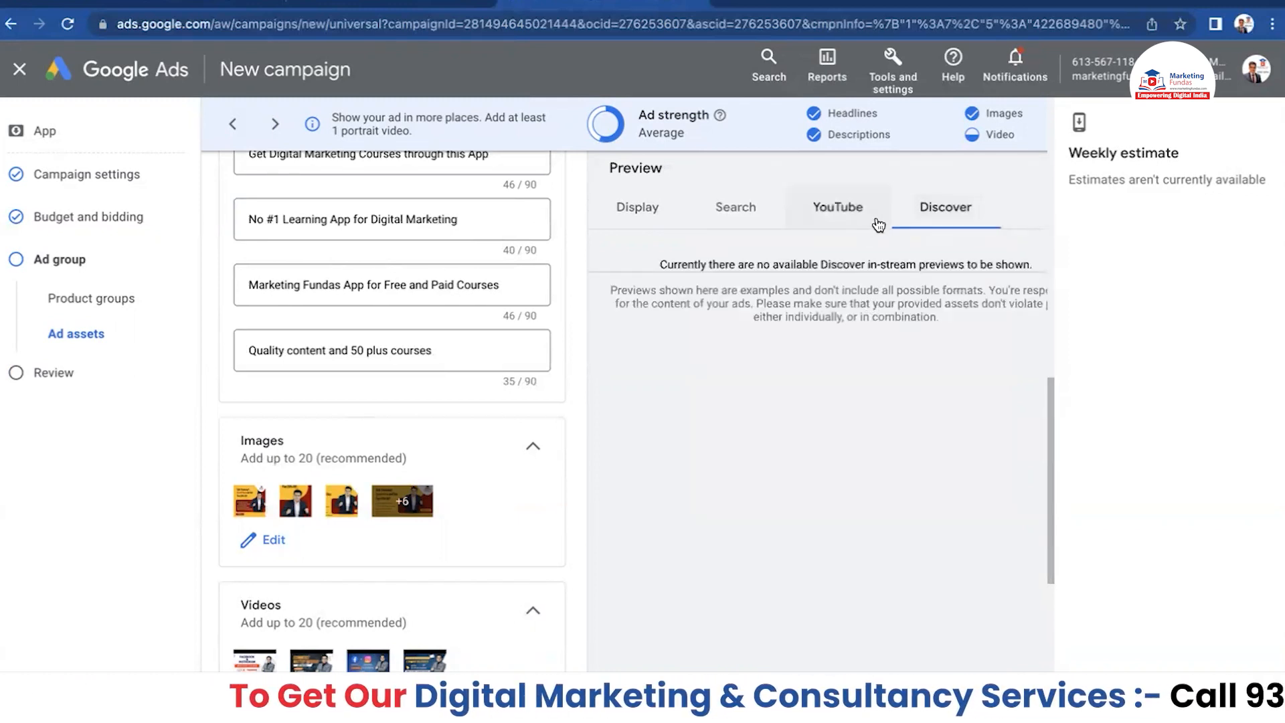
pyautogui.click(657, 216)
pyautogui.scroll(-4, 400, 537)
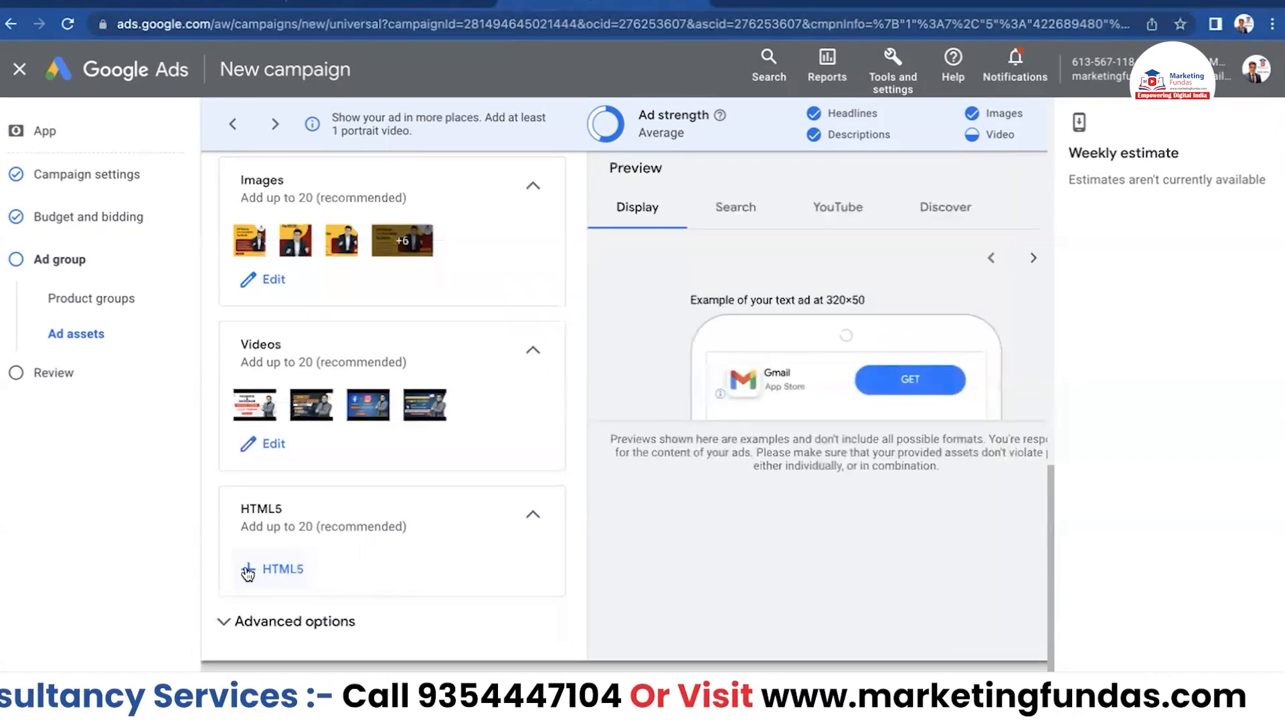
pyautogui.click(248, 570)
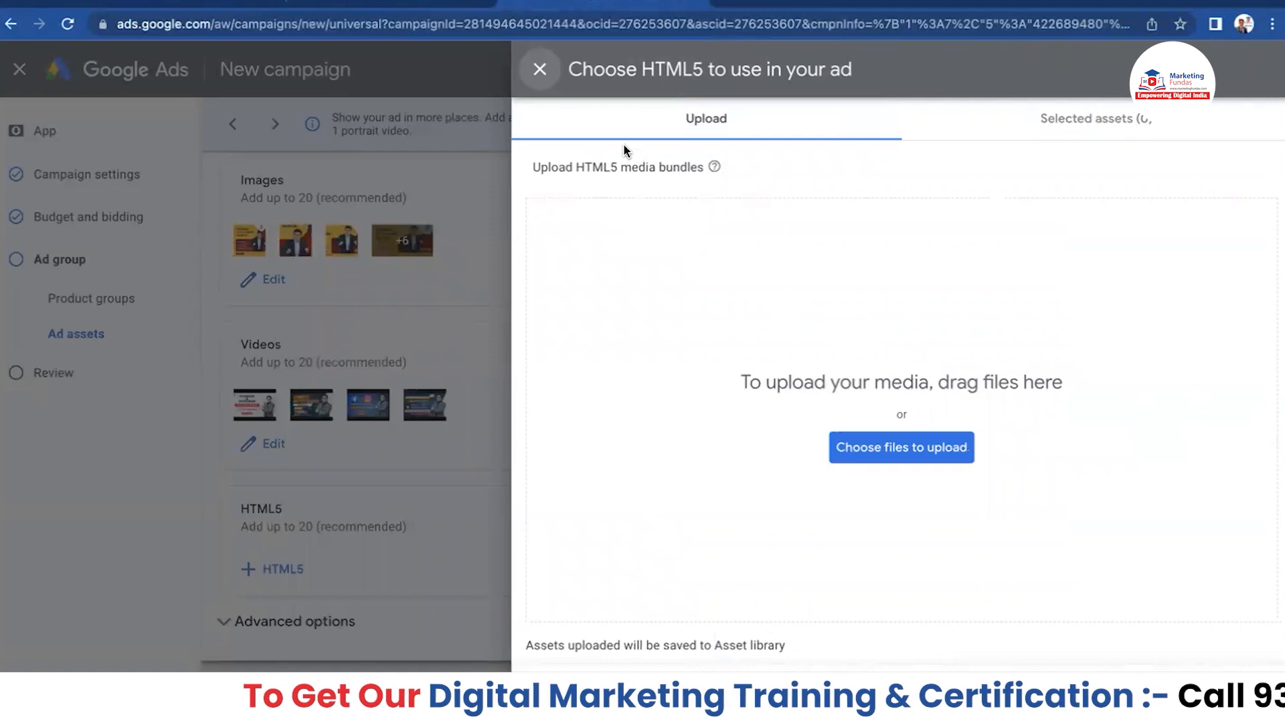
pyautogui.click(553, 89)
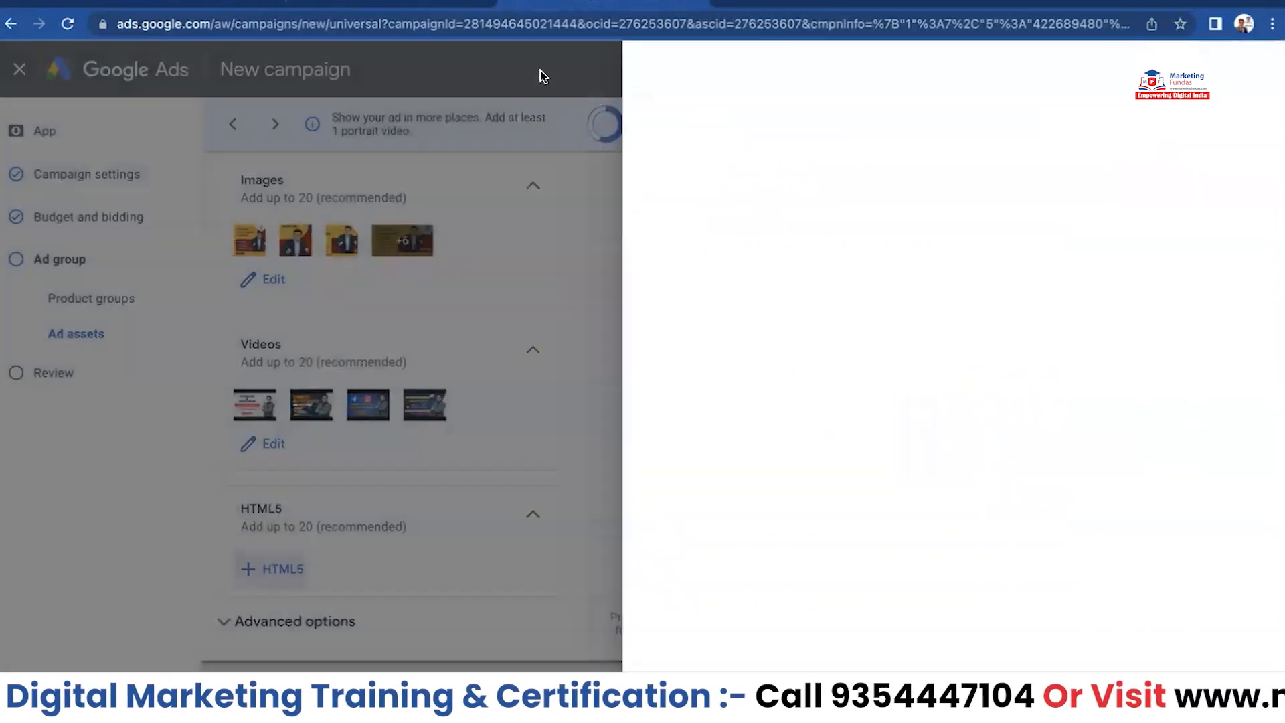
# Leave the HTML5 assets and advanced options as they are and continue to the campaign review.
pyautogui.scroll(-3, 382, 529)
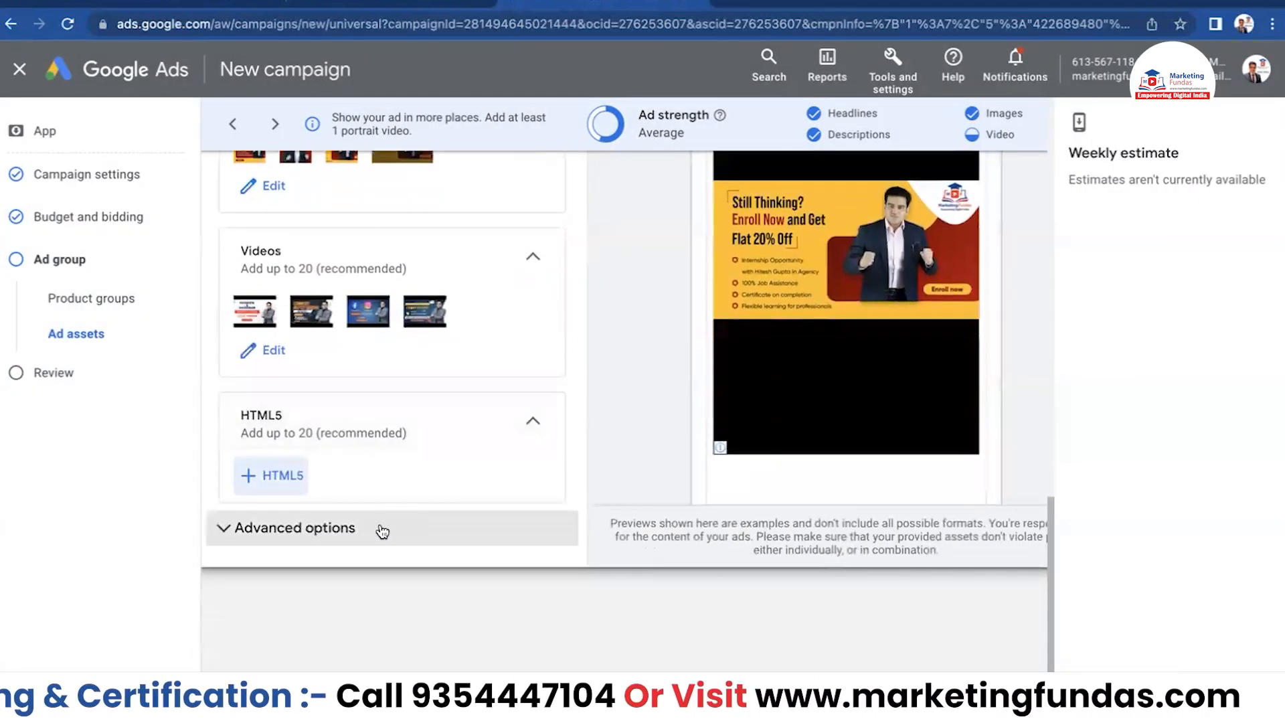
pyautogui.scroll(-1, 455, 511)
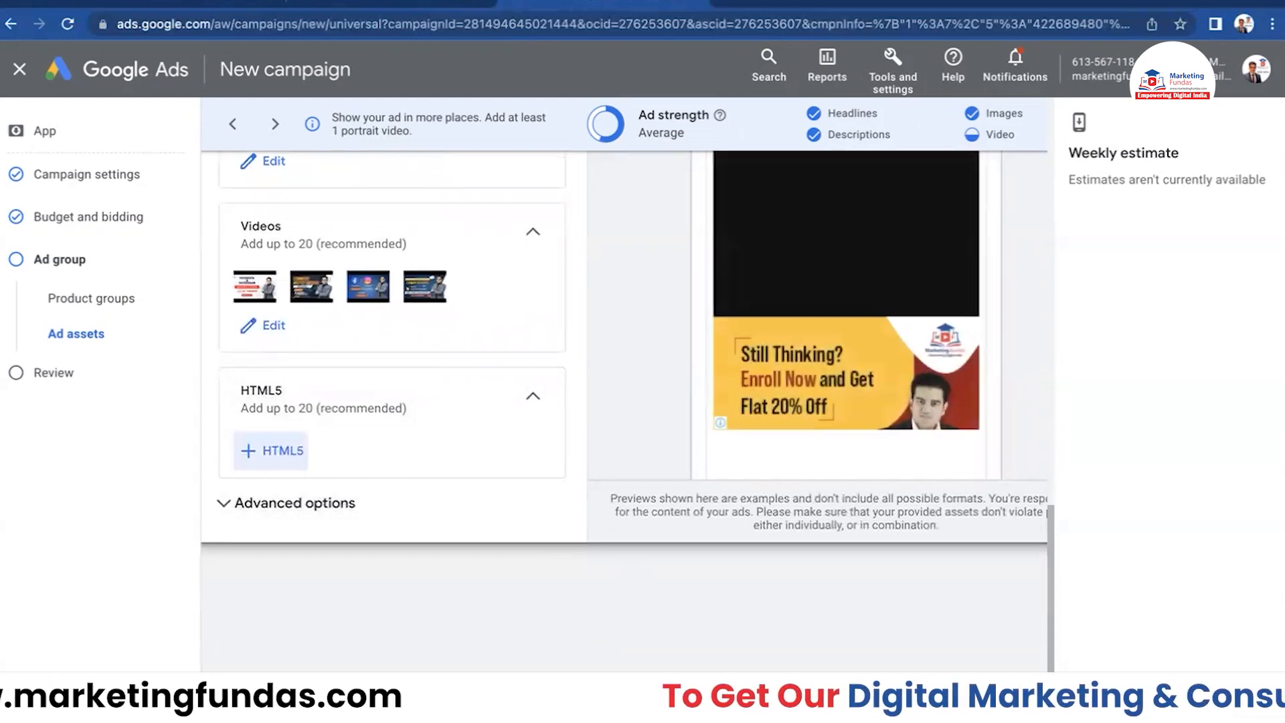
pyautogui.hscroll(2, 624, 496)
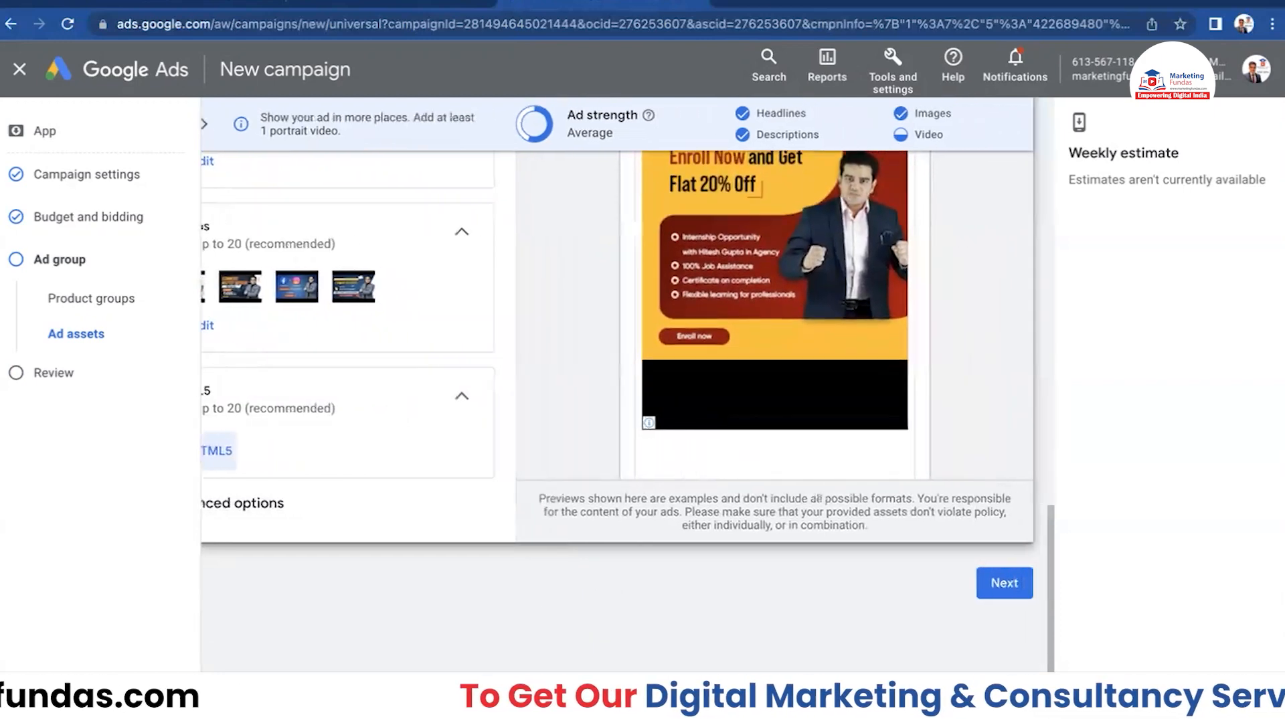
pyautogui.click(1002, 584)
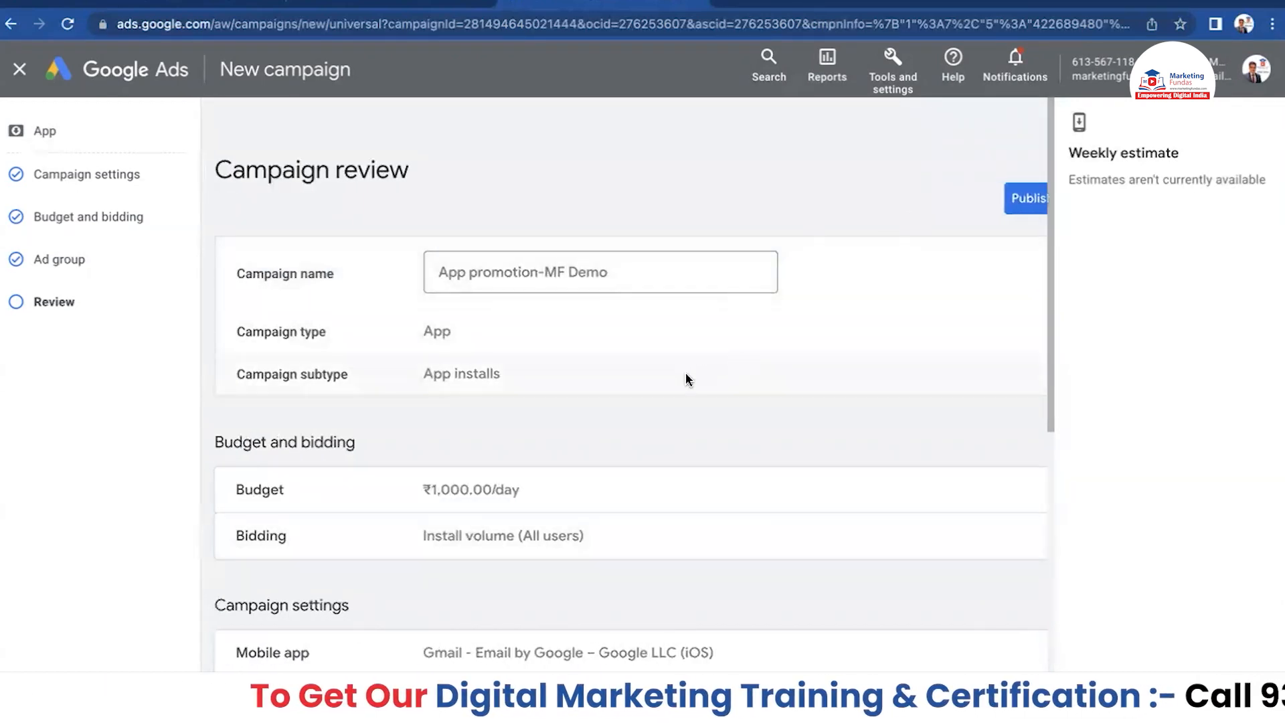
# Check the campaign review from budget and bidding down to the ad assets, and publish the campaign.
pyautogui.scroll(-8, 597, 324)
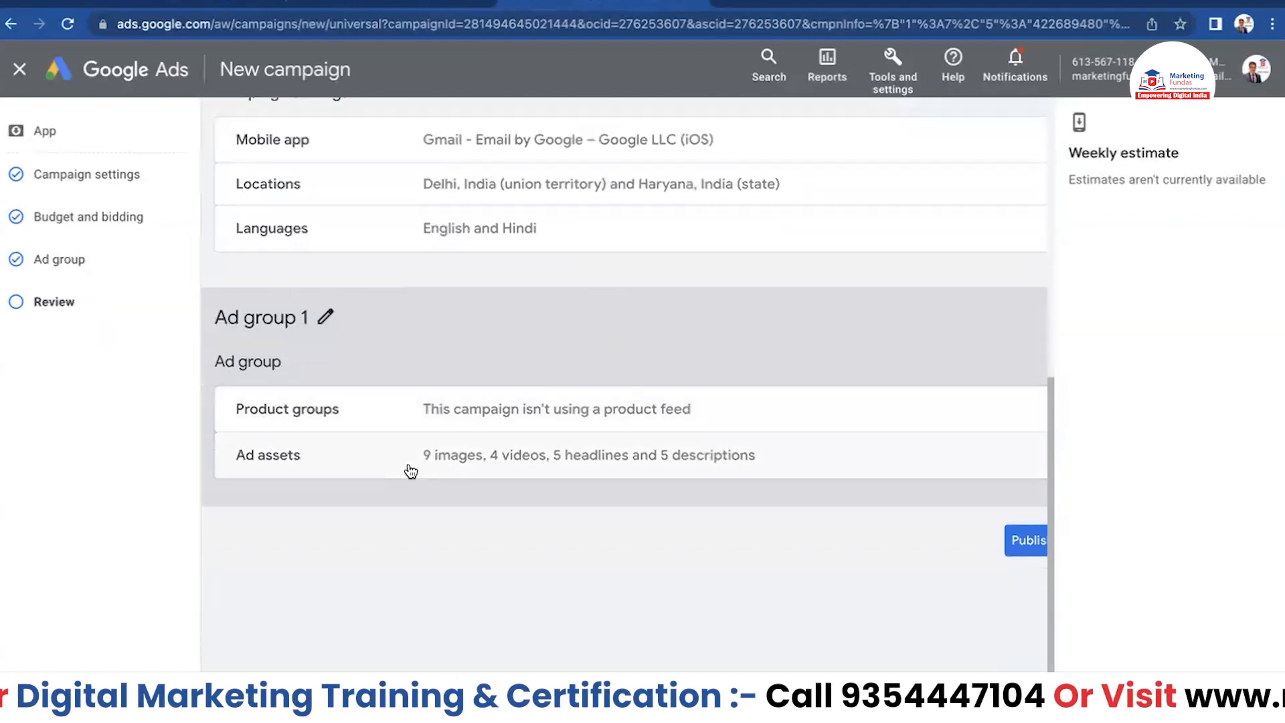
pyautogui.scroll(8, 633, 502)
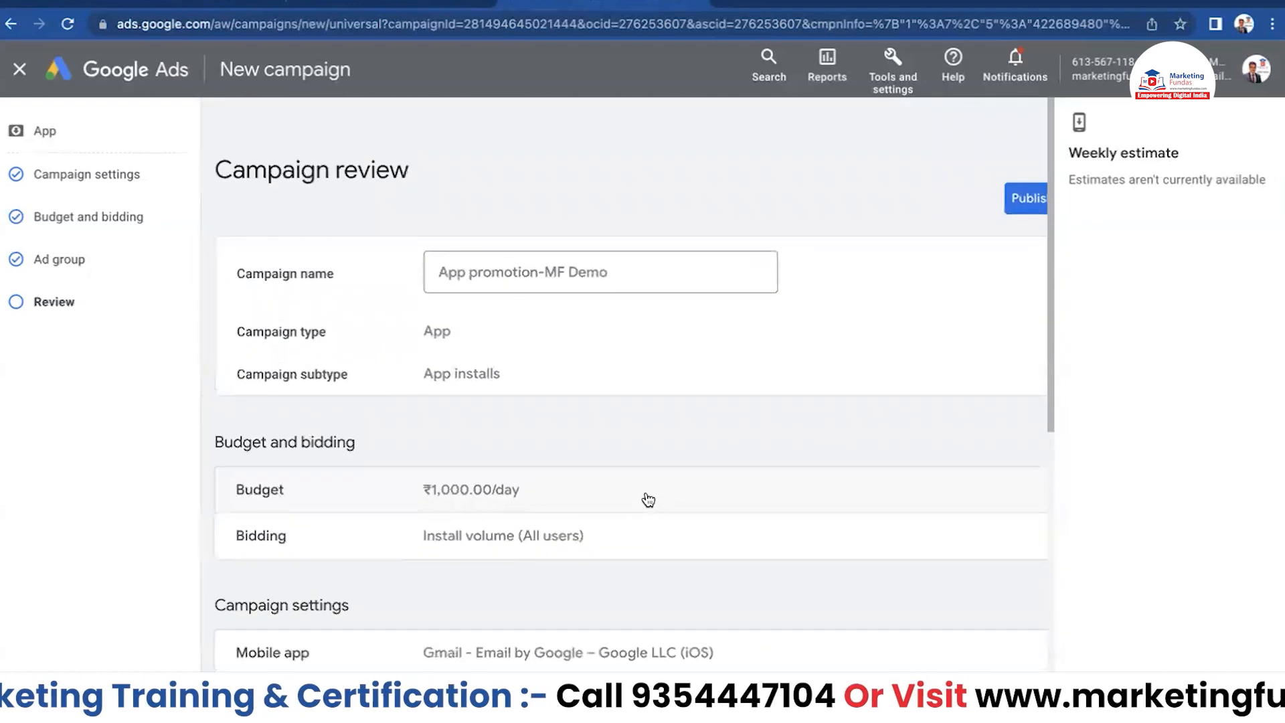
pyautogui.click(1025, 200)
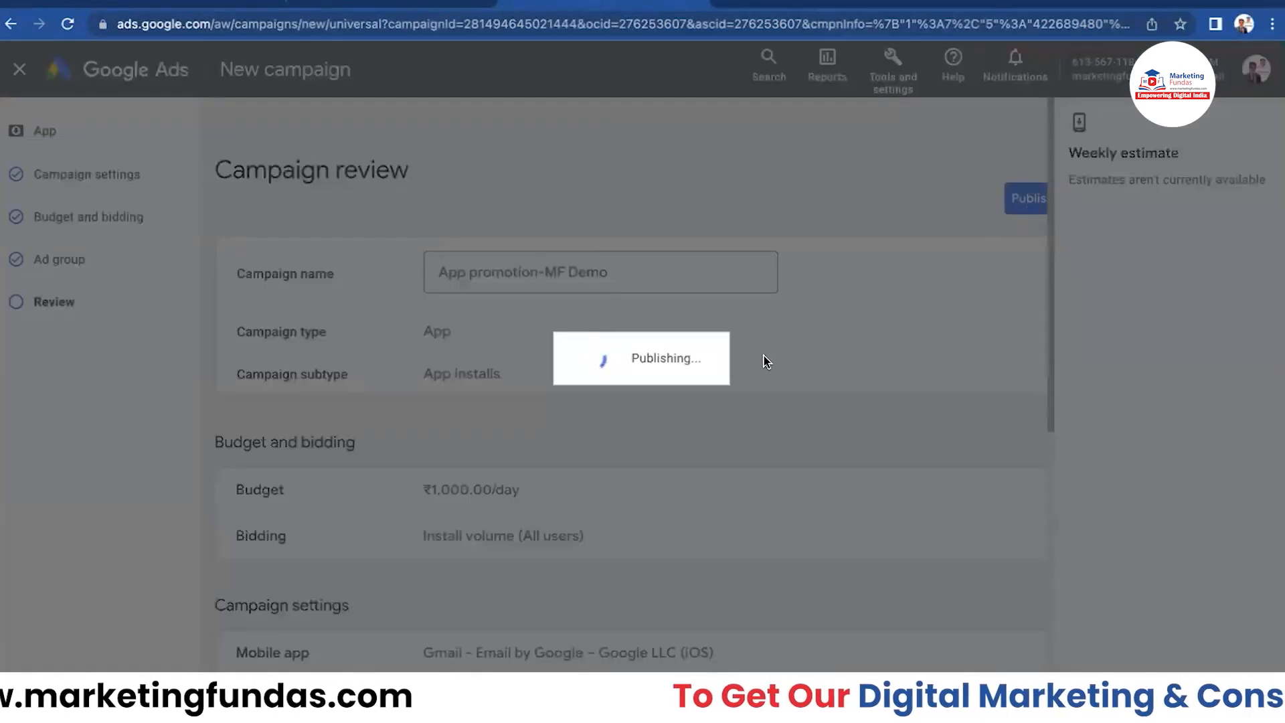